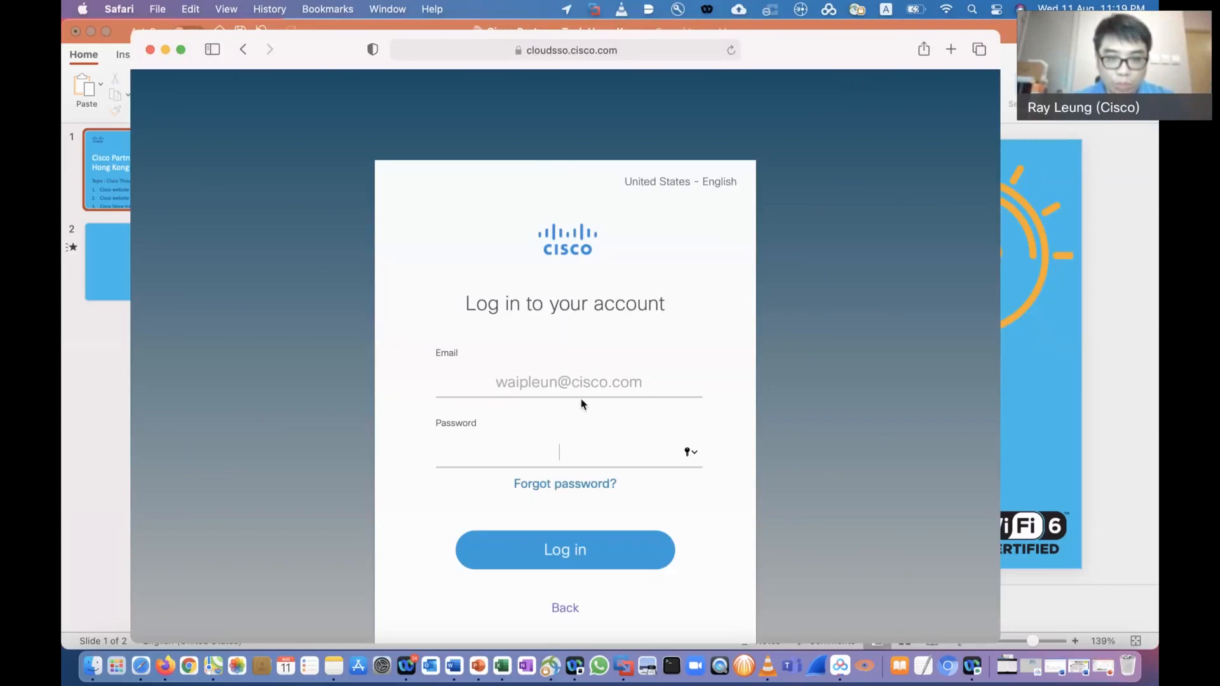
# Enter the account password and log in to the ThousandEyes dashboard
pyautogui.write('********')
pyautogui.press('Return')
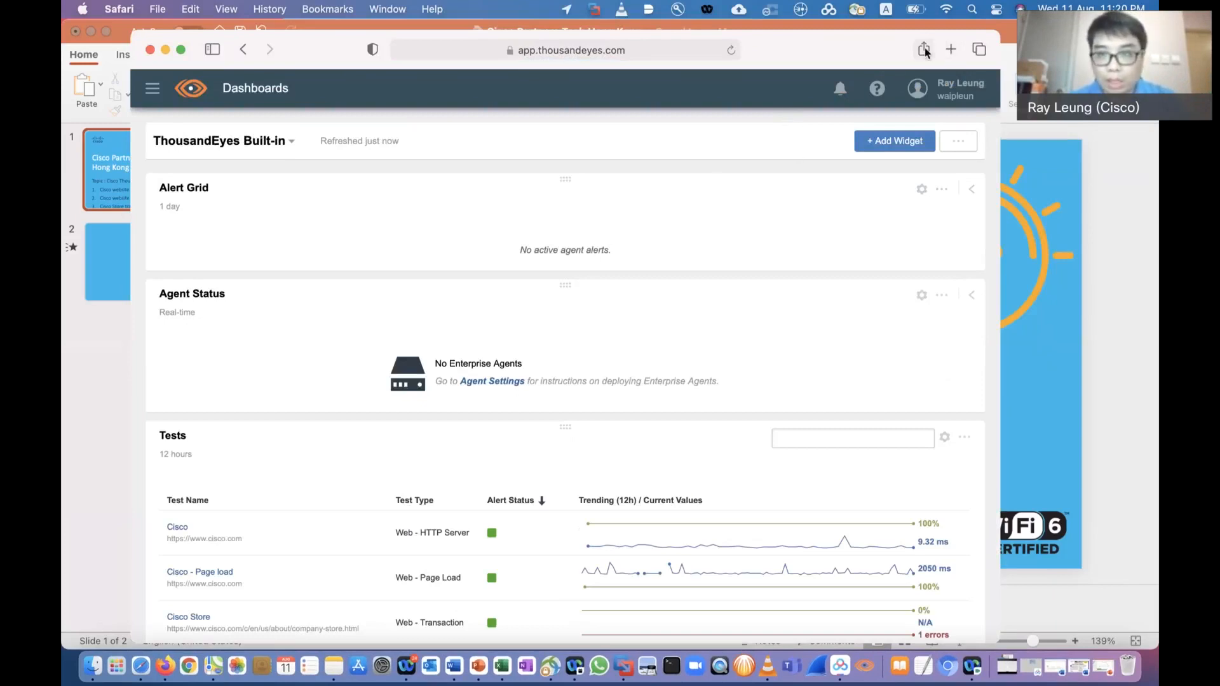
# Open the ThousandEyes website in a new tab, full screen, and view its 15-day free trial form
pyautogui.click(953, 56)
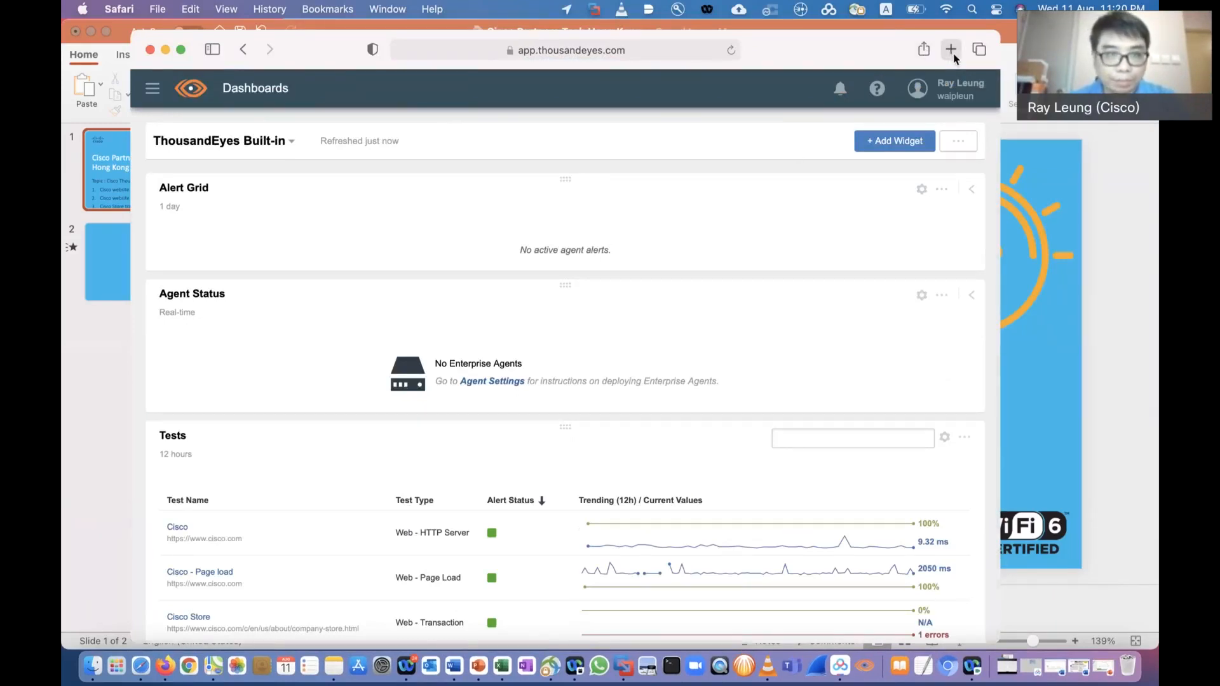
pyautogui.write('www.thousandeyes.com')
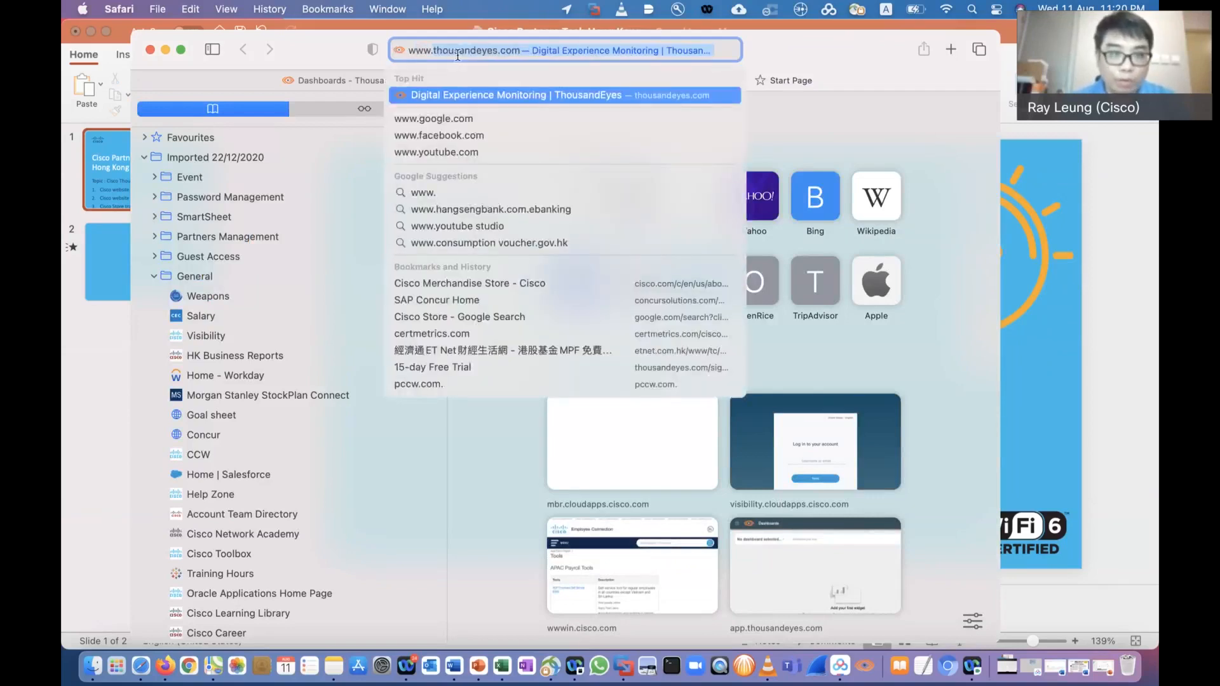
pyautogui.press('Return')
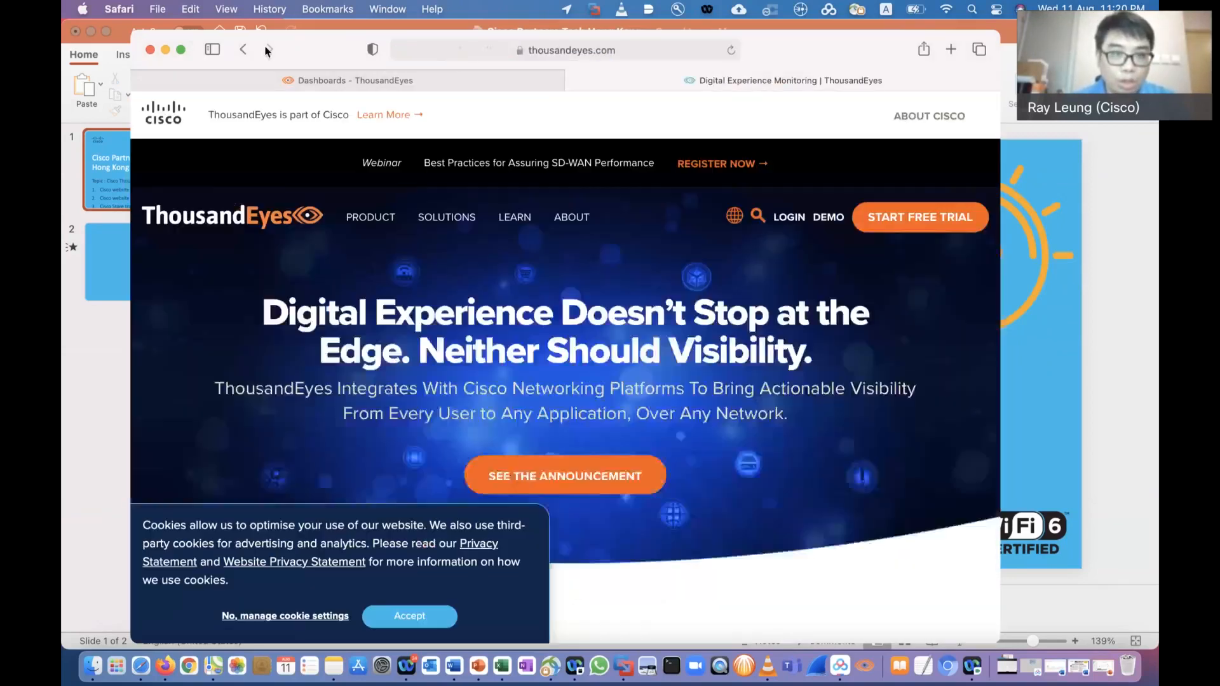
pyautogui.click(181, 49)
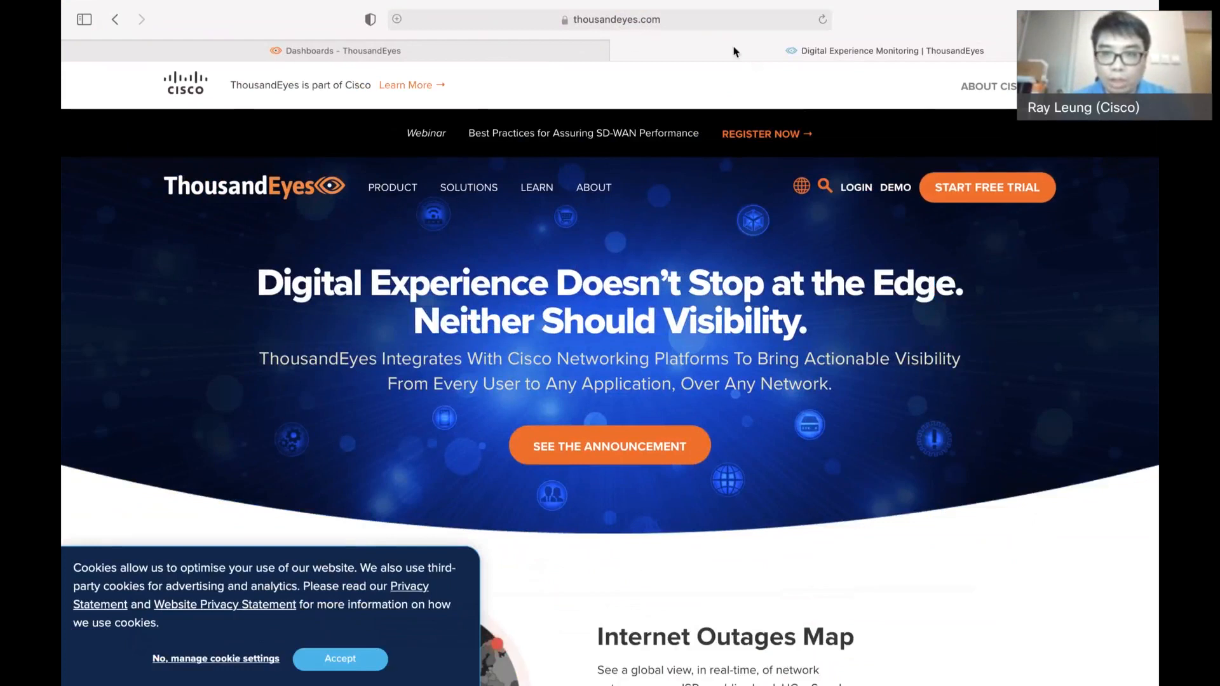
pyautogui.click(996, 194)
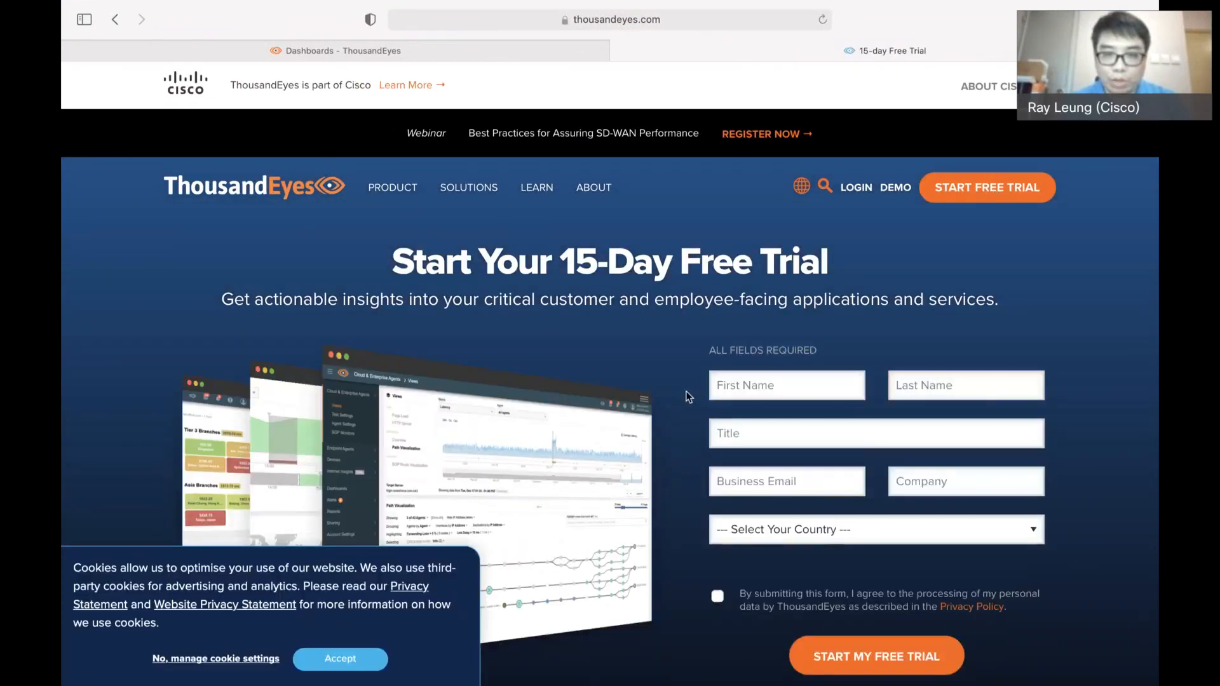
pyautogui.scroll(-2, 686, 397)
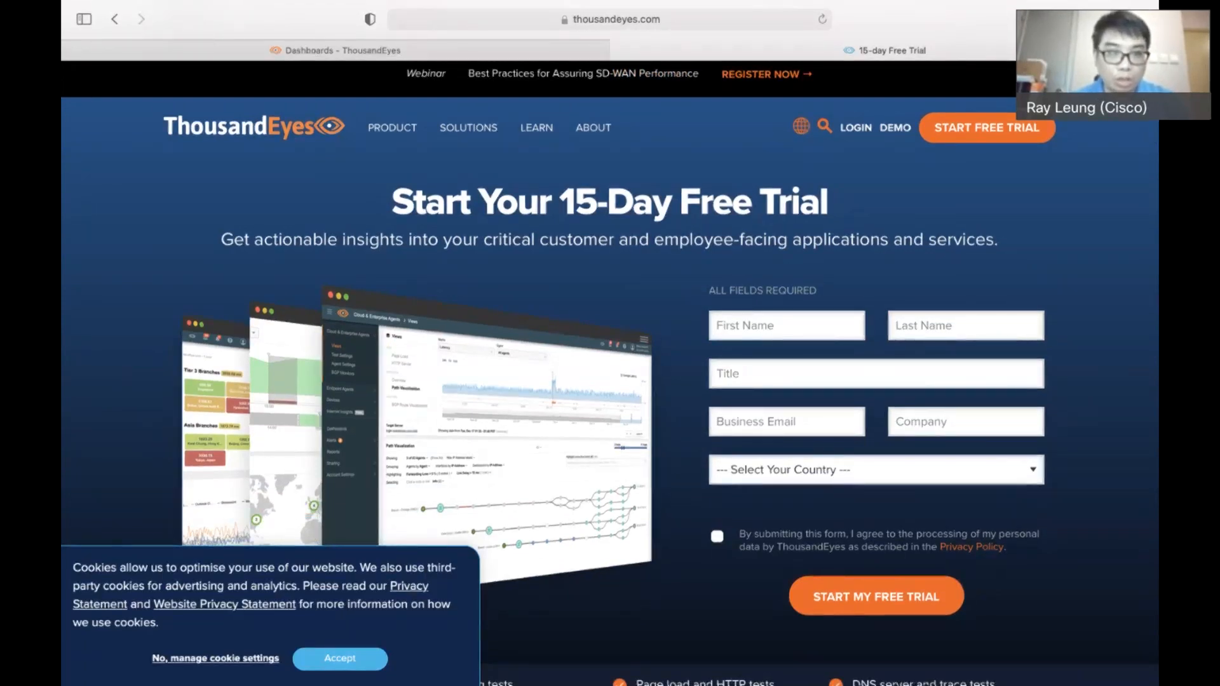
# Return to the ThousandEyes dashboard and open the Test Settings for Cloud & Enterprise Agents
pyautogui.click(509, 52)
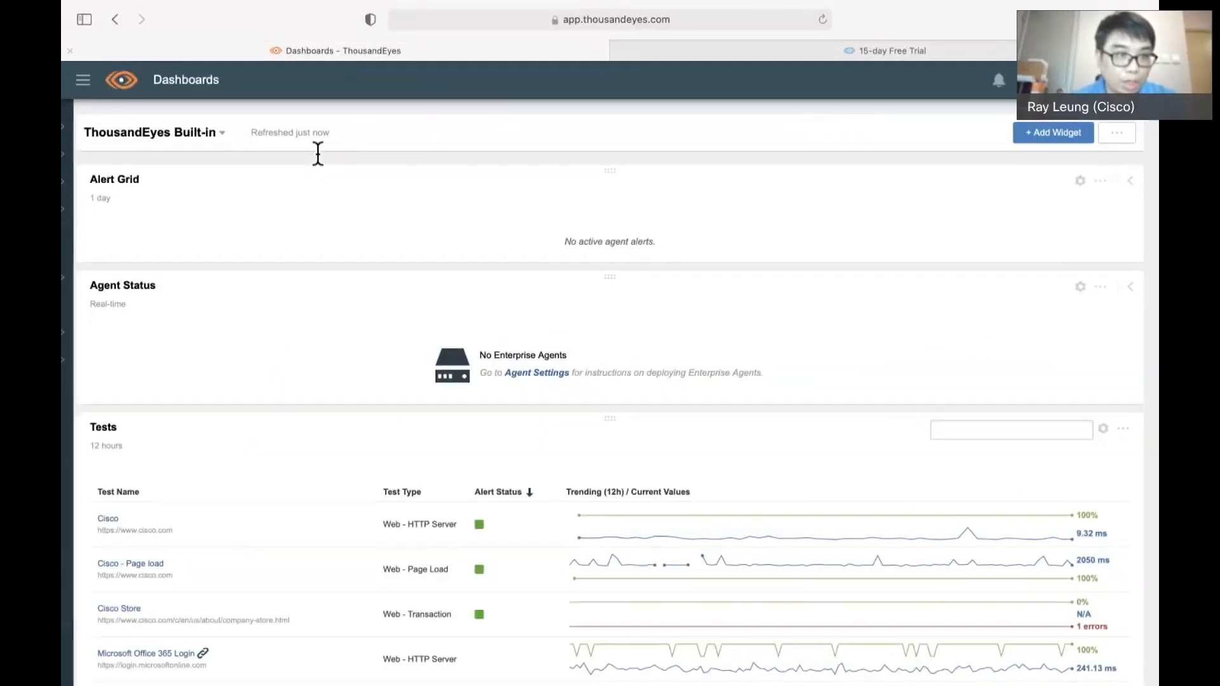
pyautogui.click(83, 81)
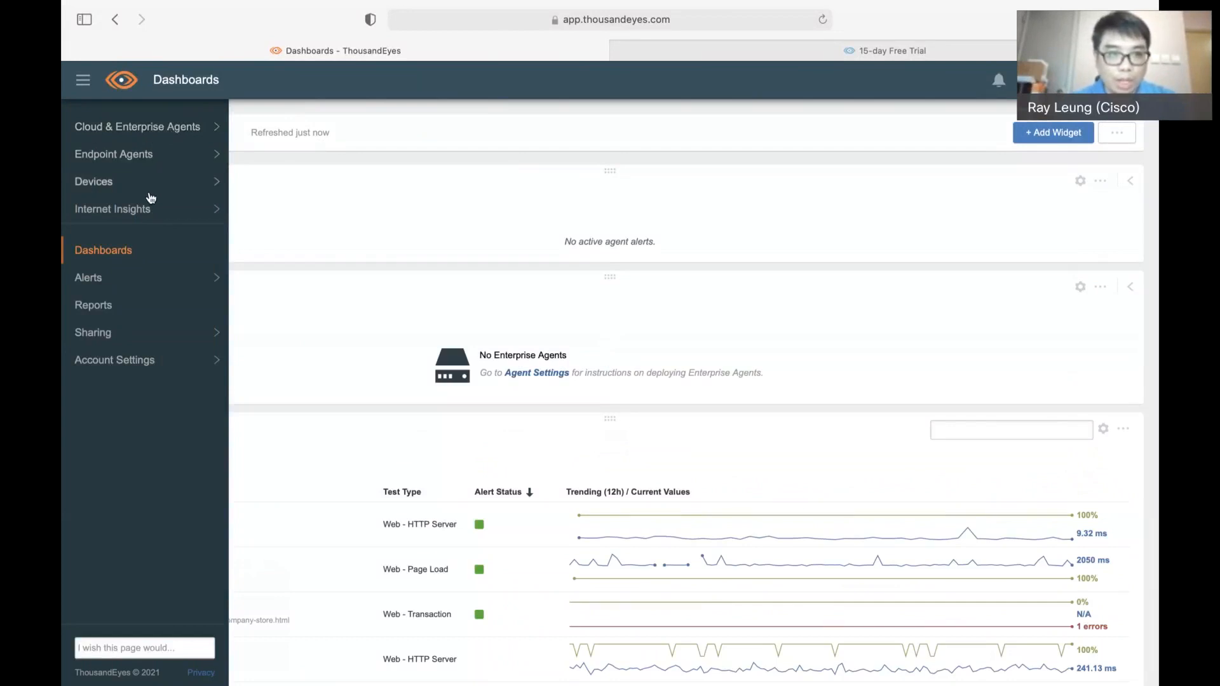
pyautogui.click(168, 130)
pyautogui.click(108, 182)
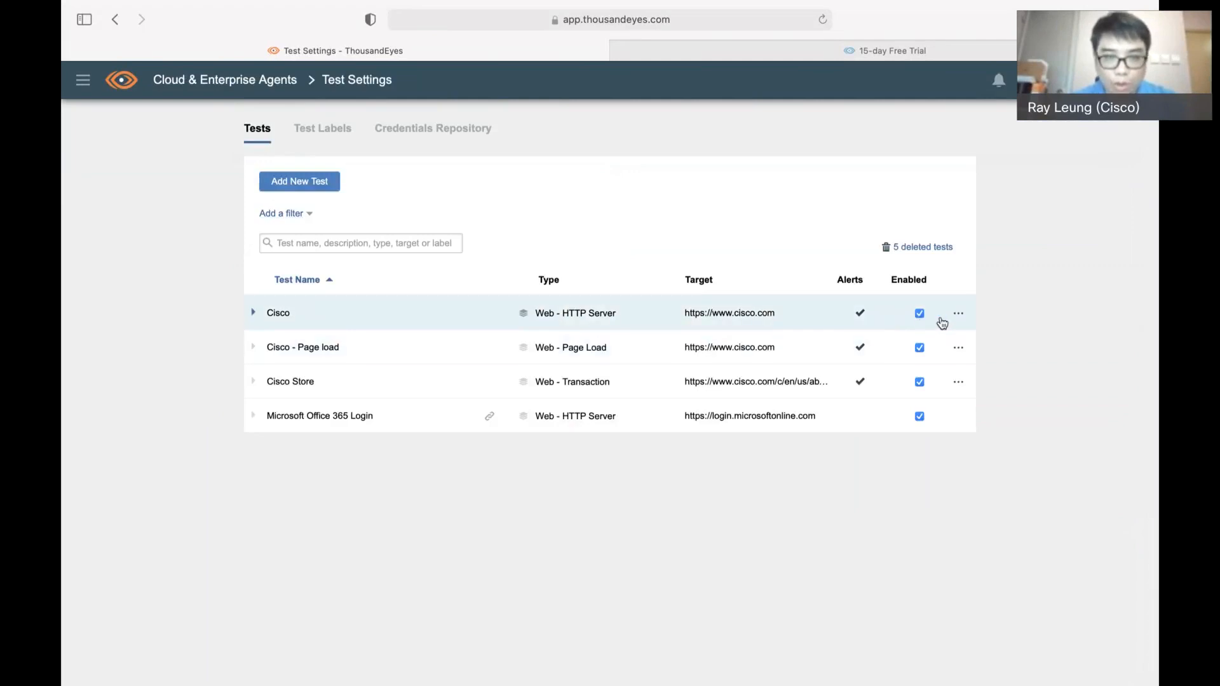
# Delete the existing Cisco, Cisco - Page load and Cisco Store tests from the test list
pyautogui.click(959, 315)
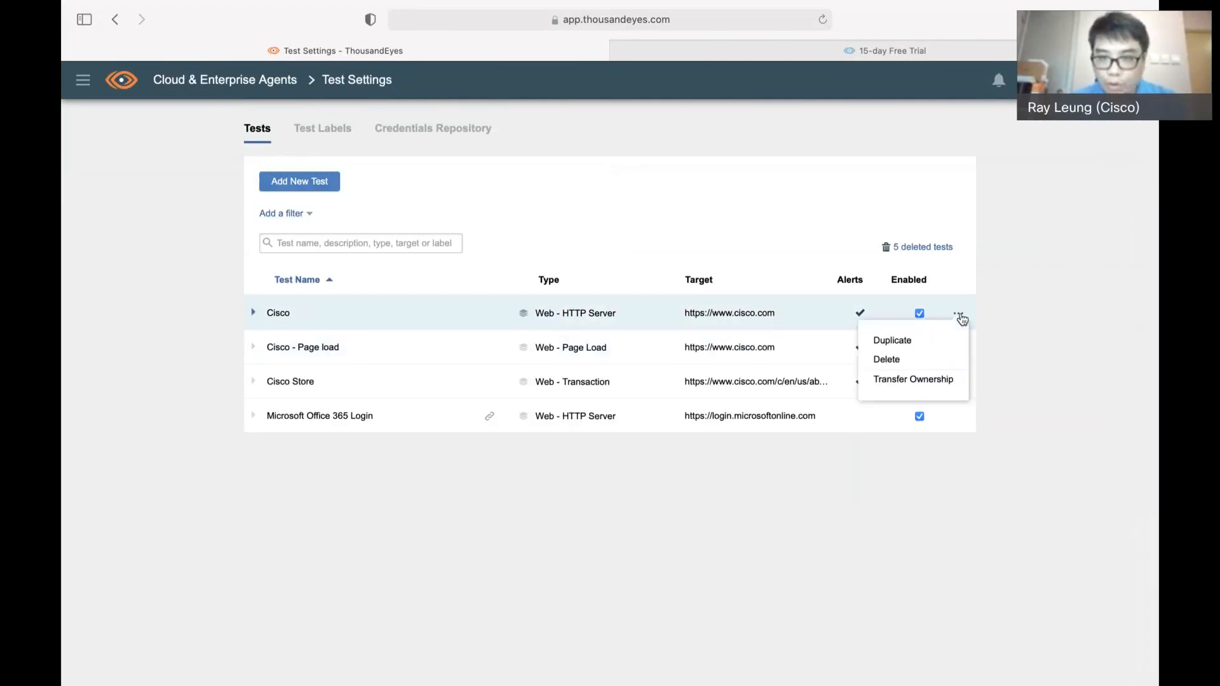
pyautogui.click(923, 359)
pyautogui.click(790, 213)
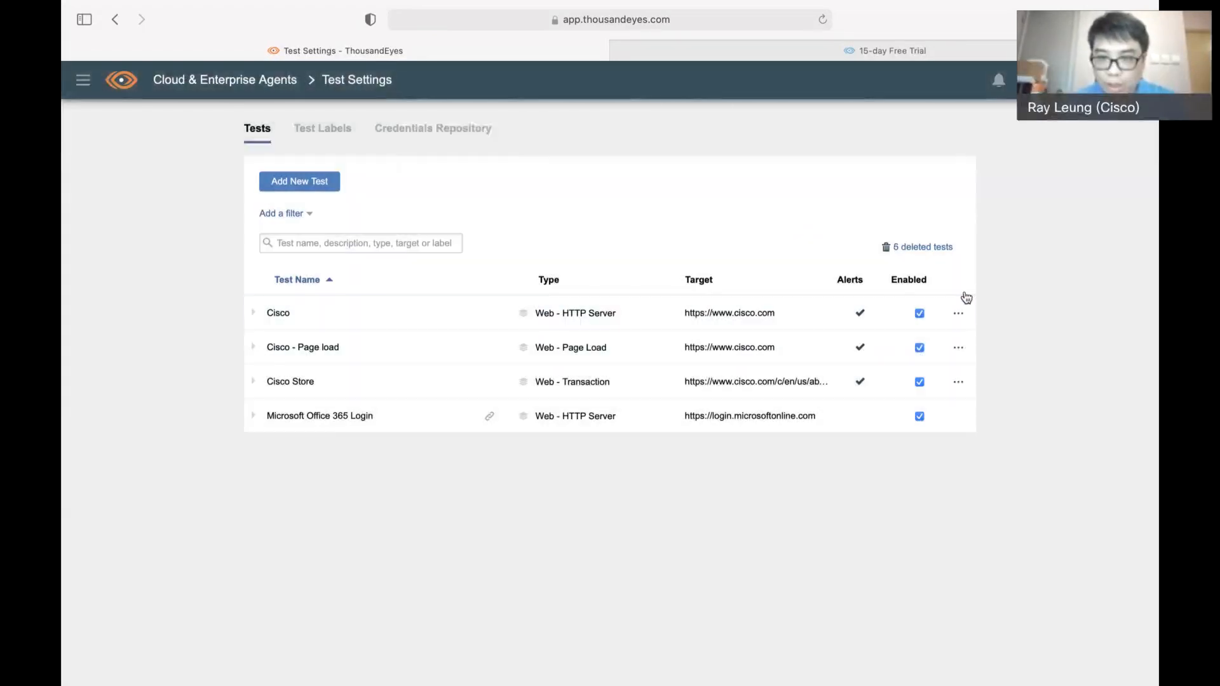
pyautogui.click(961, 314)
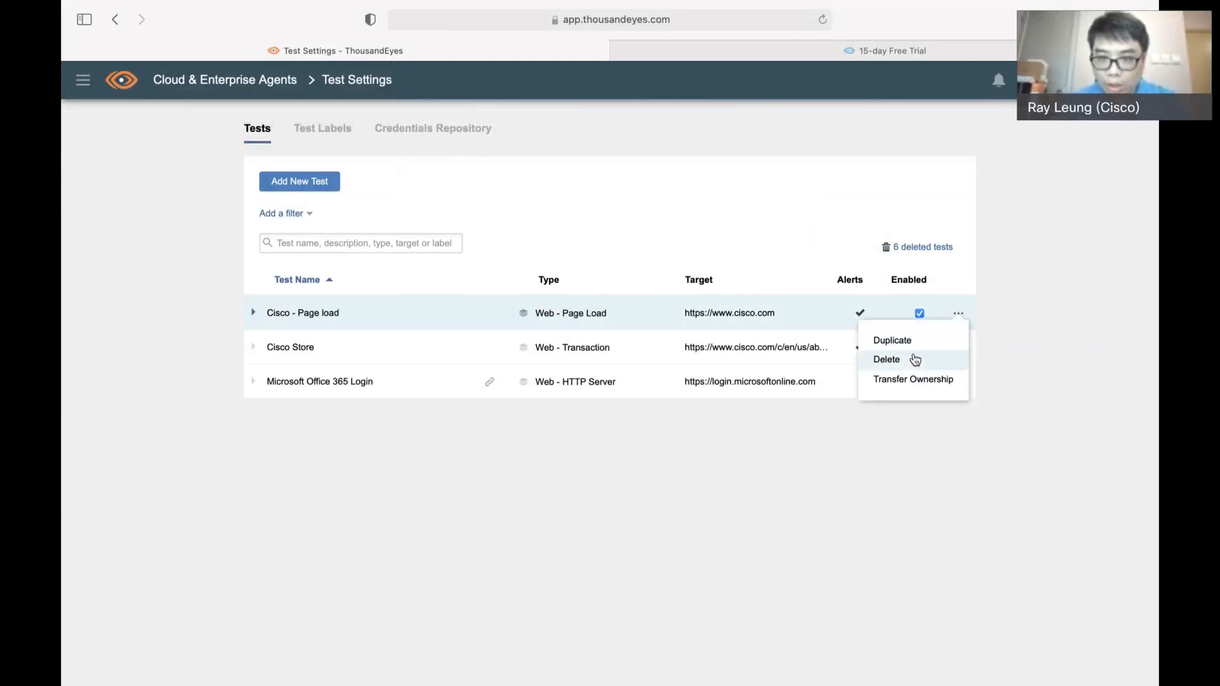
pyautogui.click(916, 361)
pyautogui.click(802, 216)
pyautogui.click(960, 314)
pyautogui.click(929, 367)
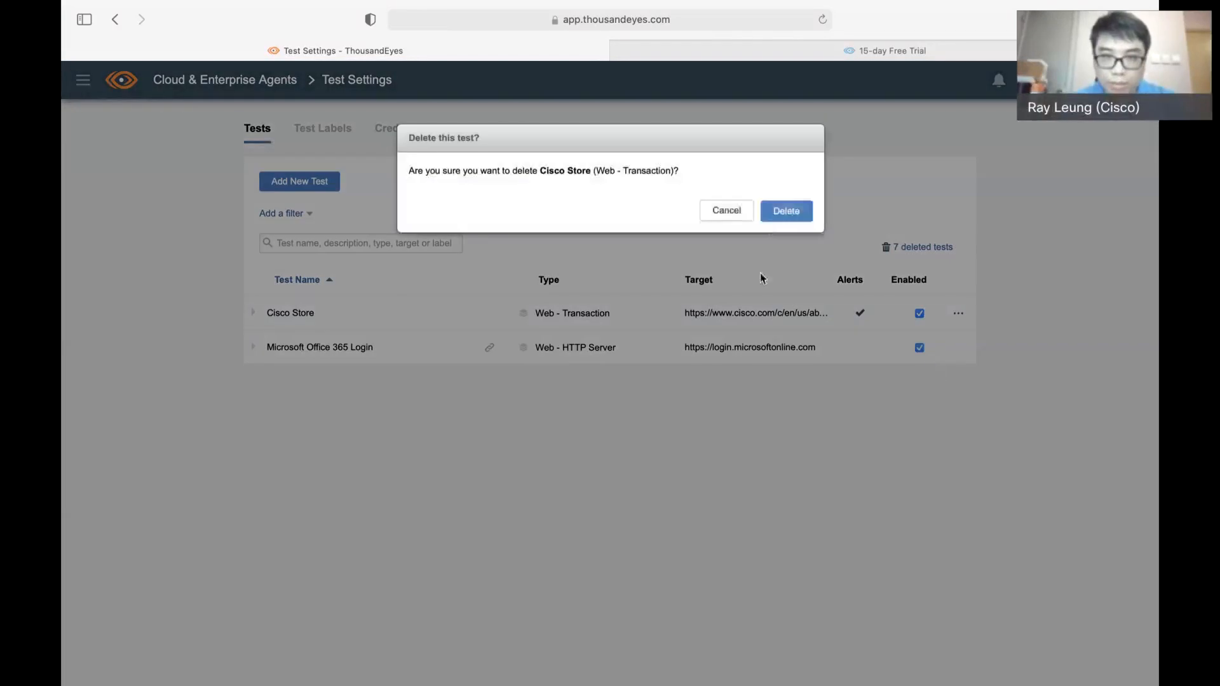
pyautogui.click(781, 212)
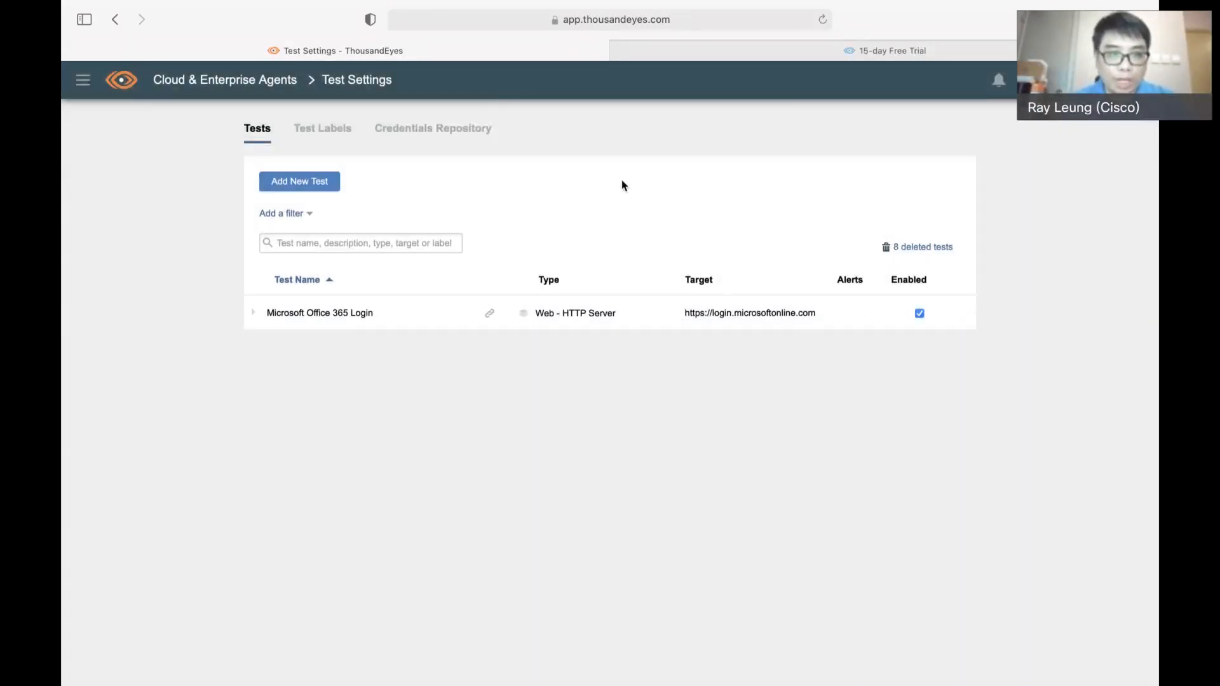
# Start a new Web test, look at the Page Load and Transaction types, choose HTTP Server and name it Cisco WebSite
pyautogui.click(311, 184)
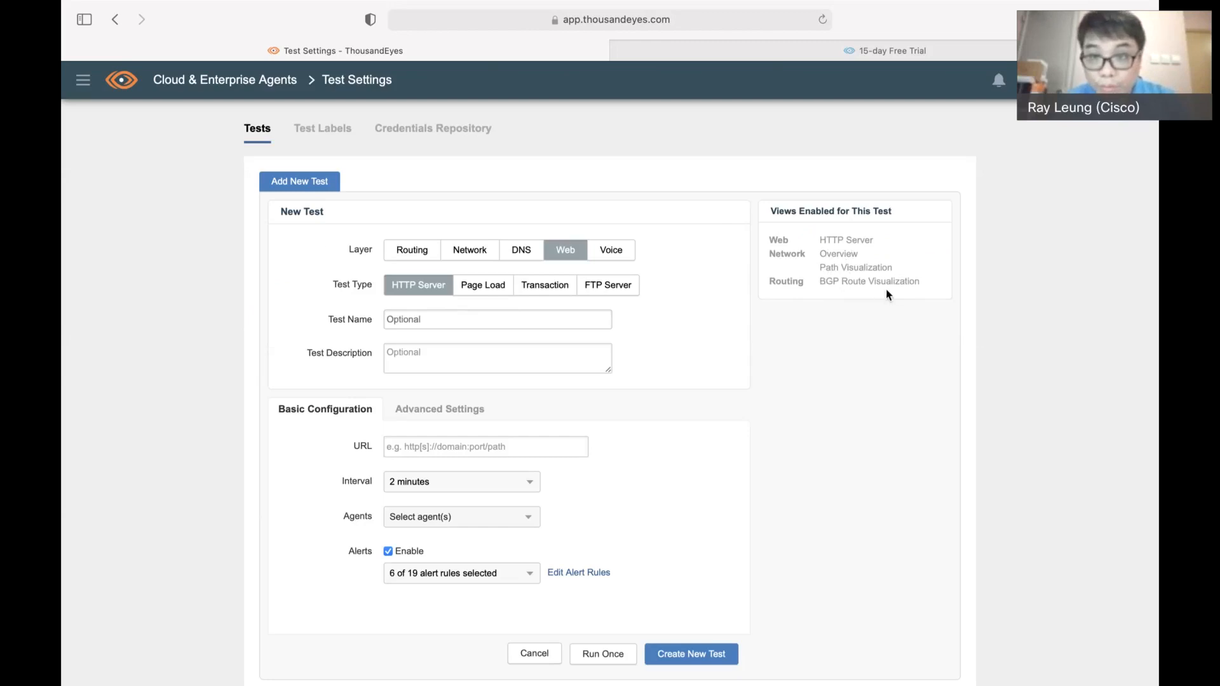
pyautogui.click(477, 289)
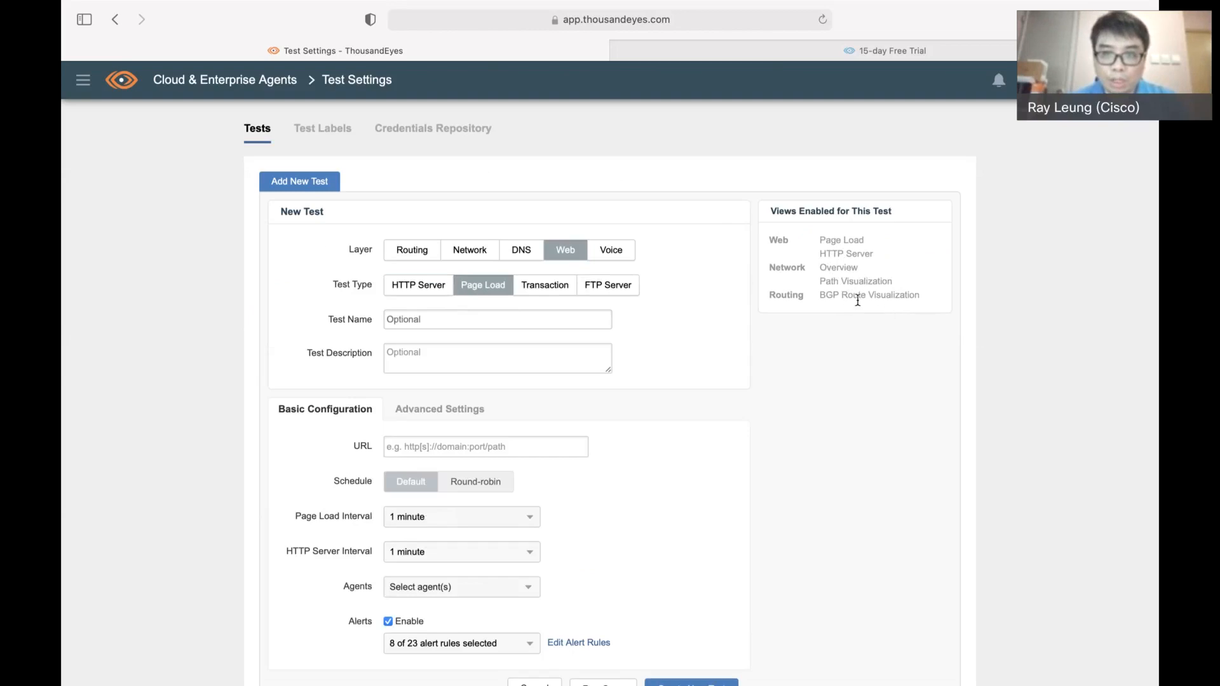
pyautogui.click(546, 289)
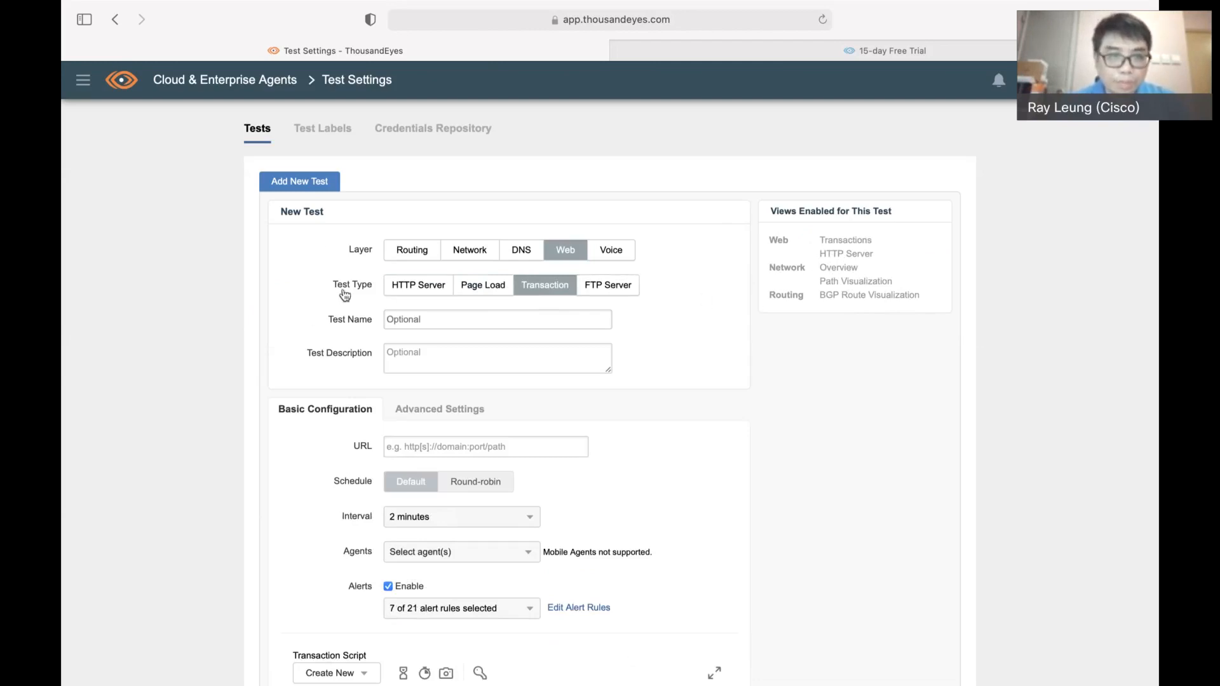
pyautogui.click(413, 291)
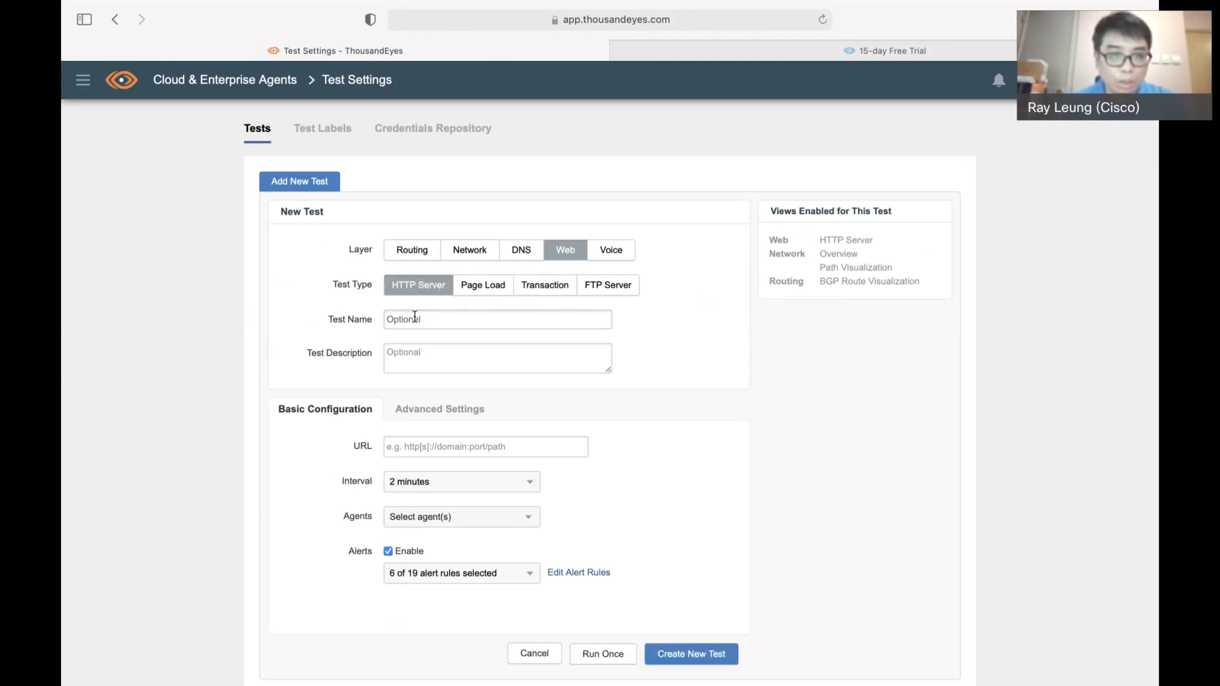
pyautogui.click(415, 317)
pyautogui.write('Cisco WebSite')
pyautogui.click(421, 443)
pyautogui.write('https://')
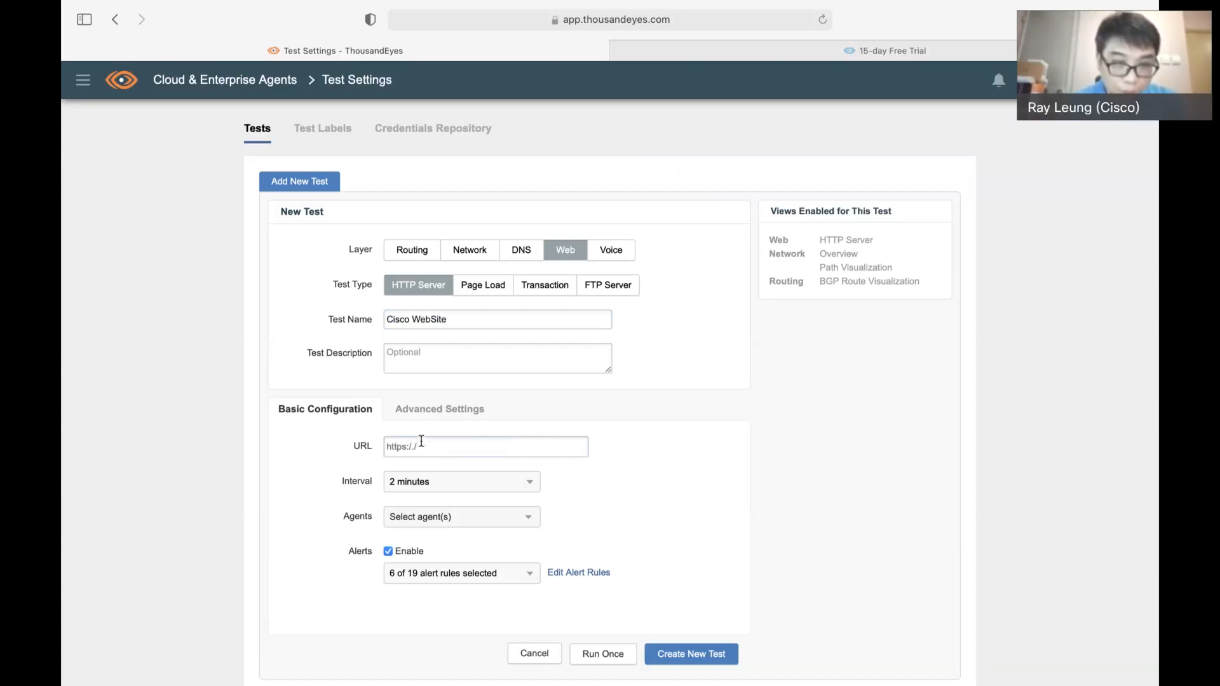
pyautogui.write('w')
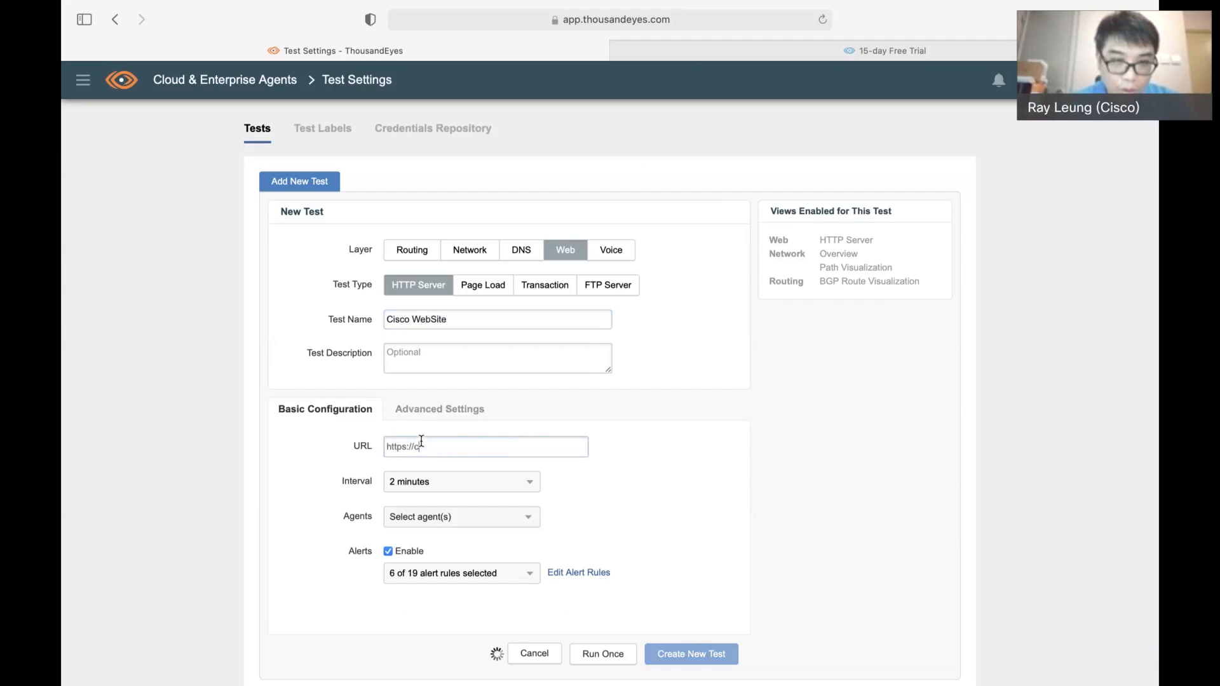
pyautogui.write('ww.cisco.com')
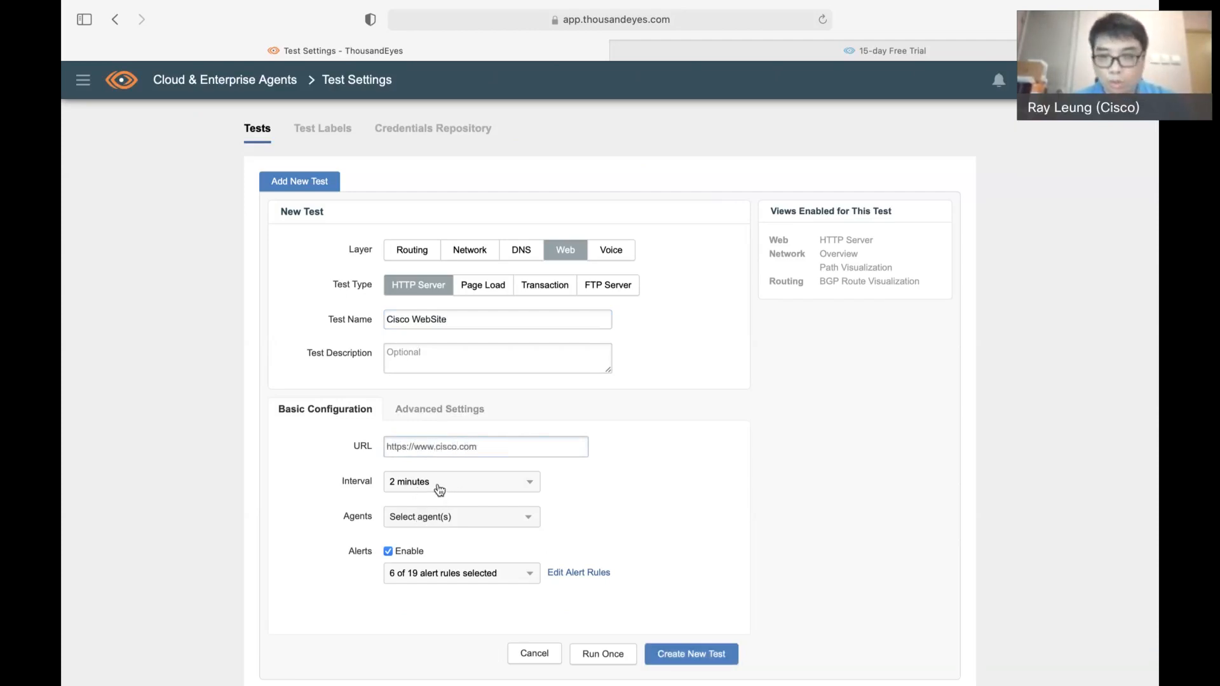
pyautogui.click(442, 489)
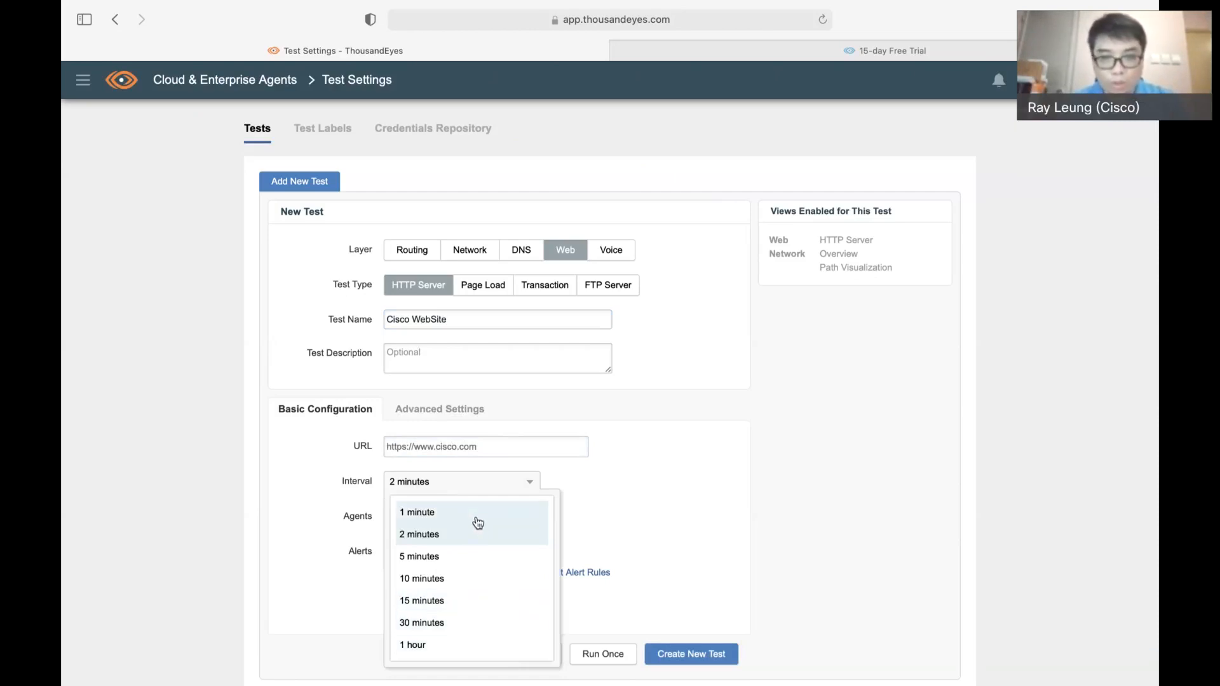
pyautogui.click(660, 472)
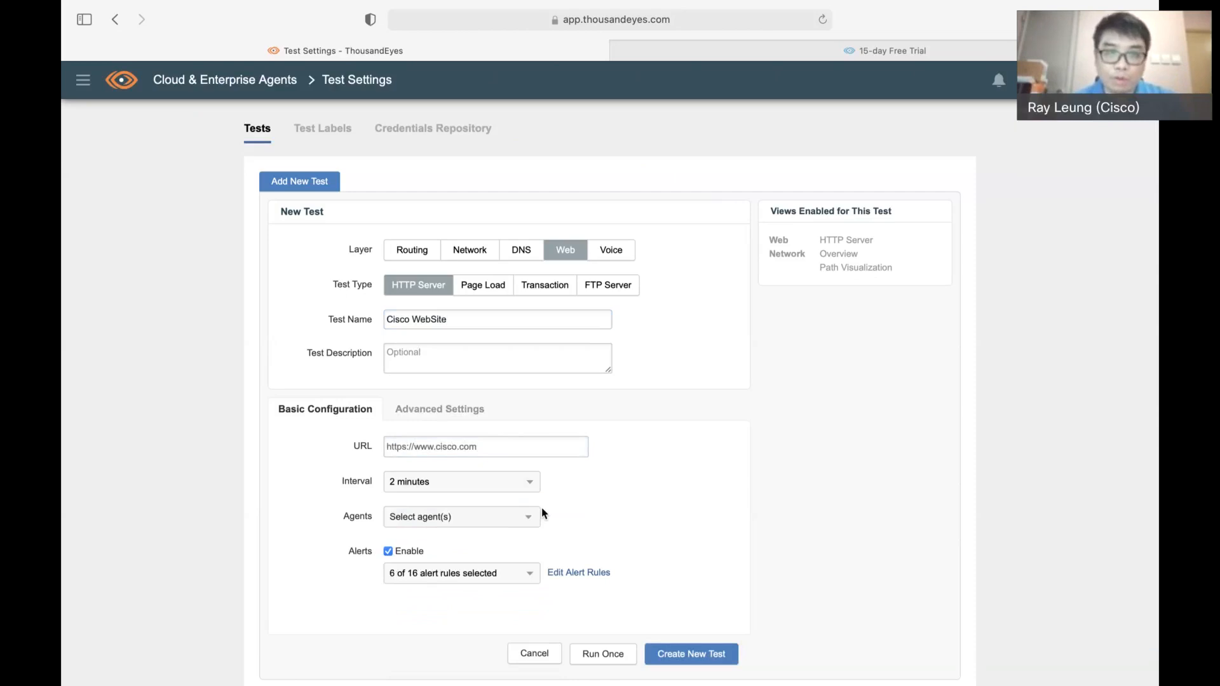
# Assign the Wan Chai, Hong Kong agent to the Cisco WebSite test and create the test
pyautogui.click(531, 521)
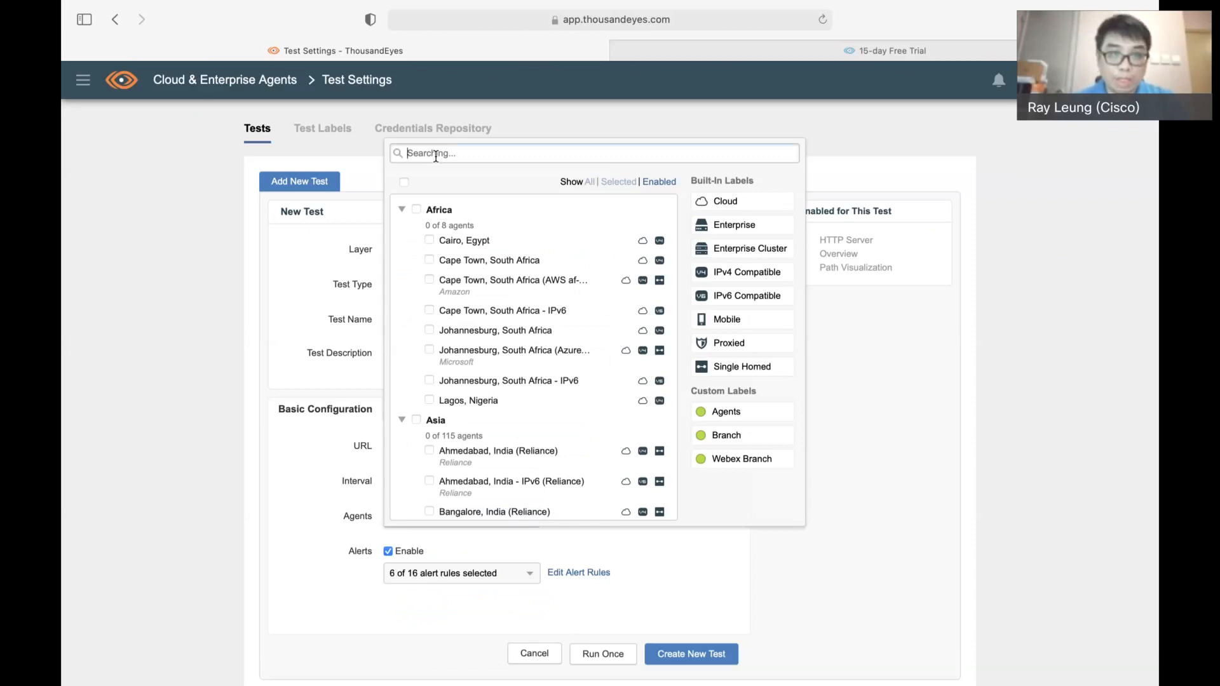
pyautogui.write('Hong Kong')
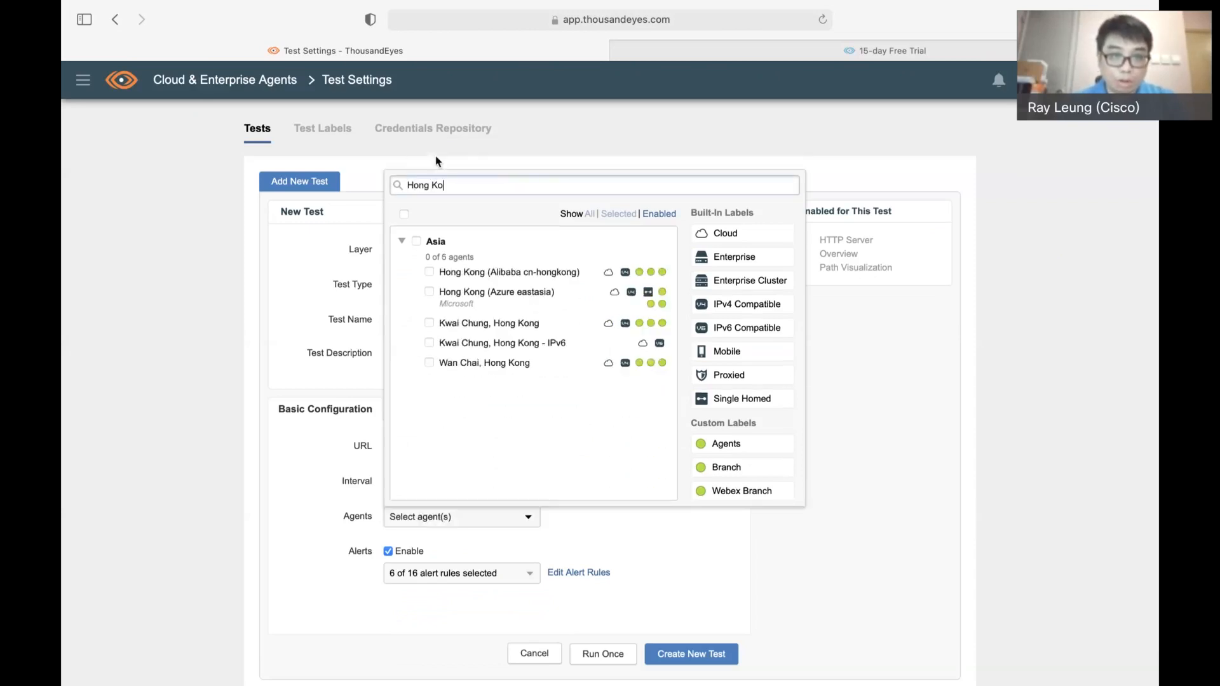
pyautogui.click(432, 363)
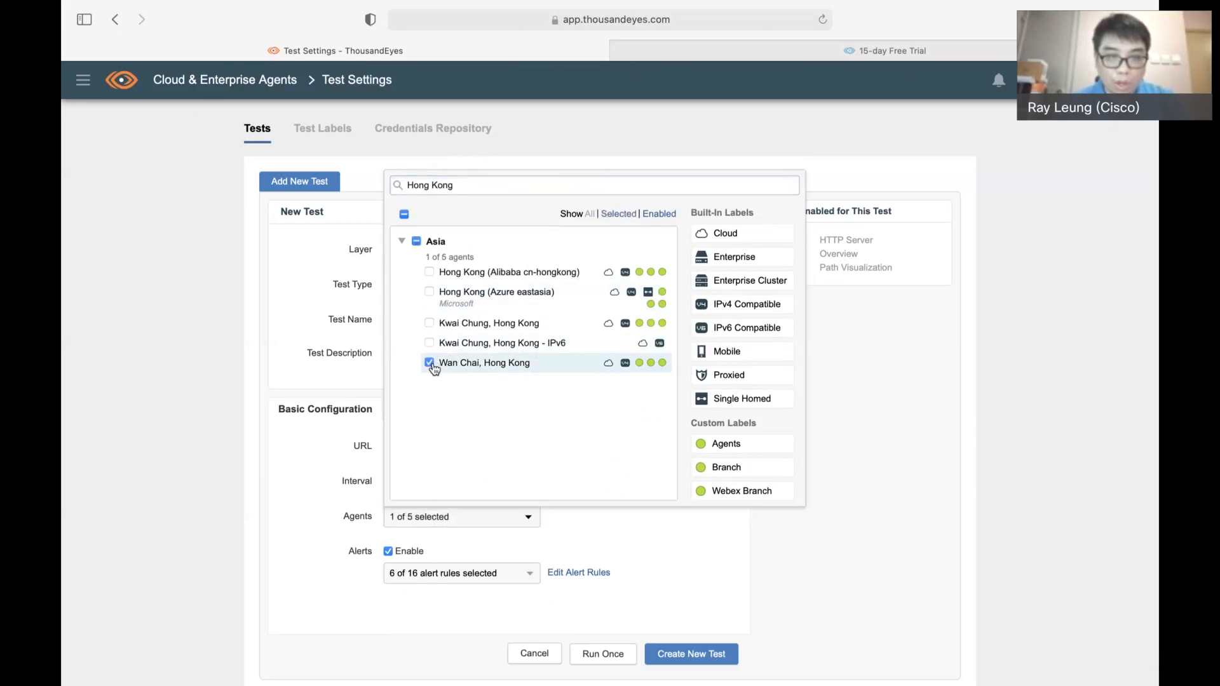
pyautogui.click(289, 476)
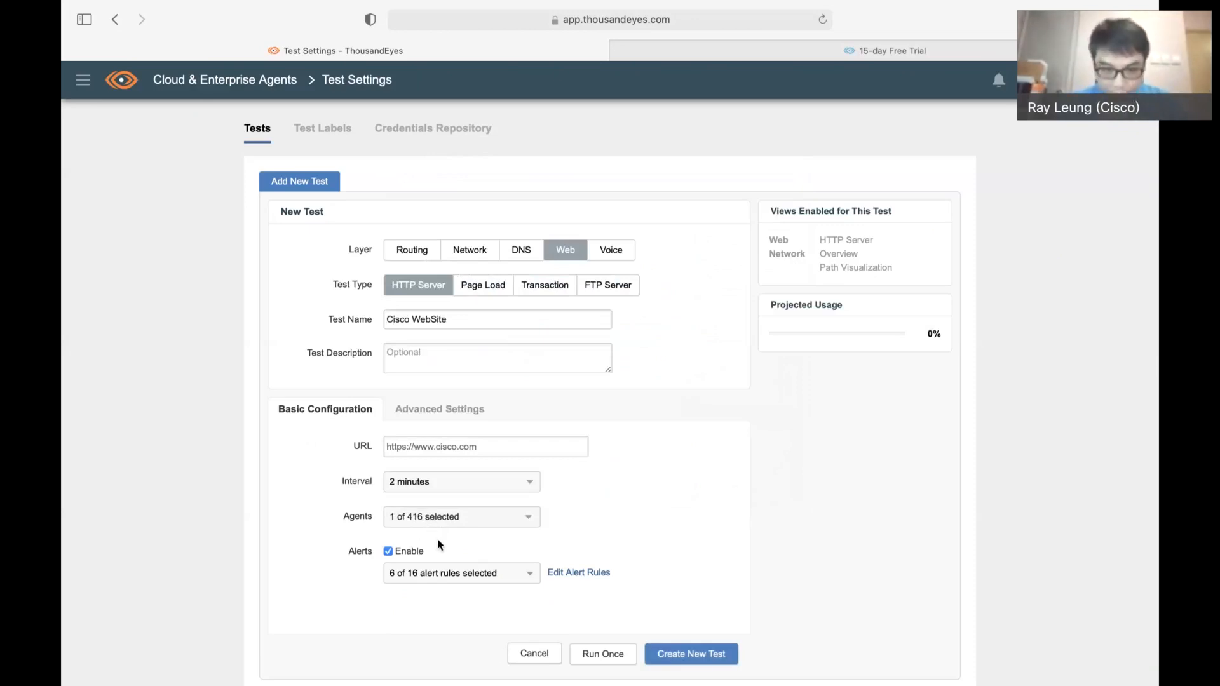
pyautogui.click(707, 665)
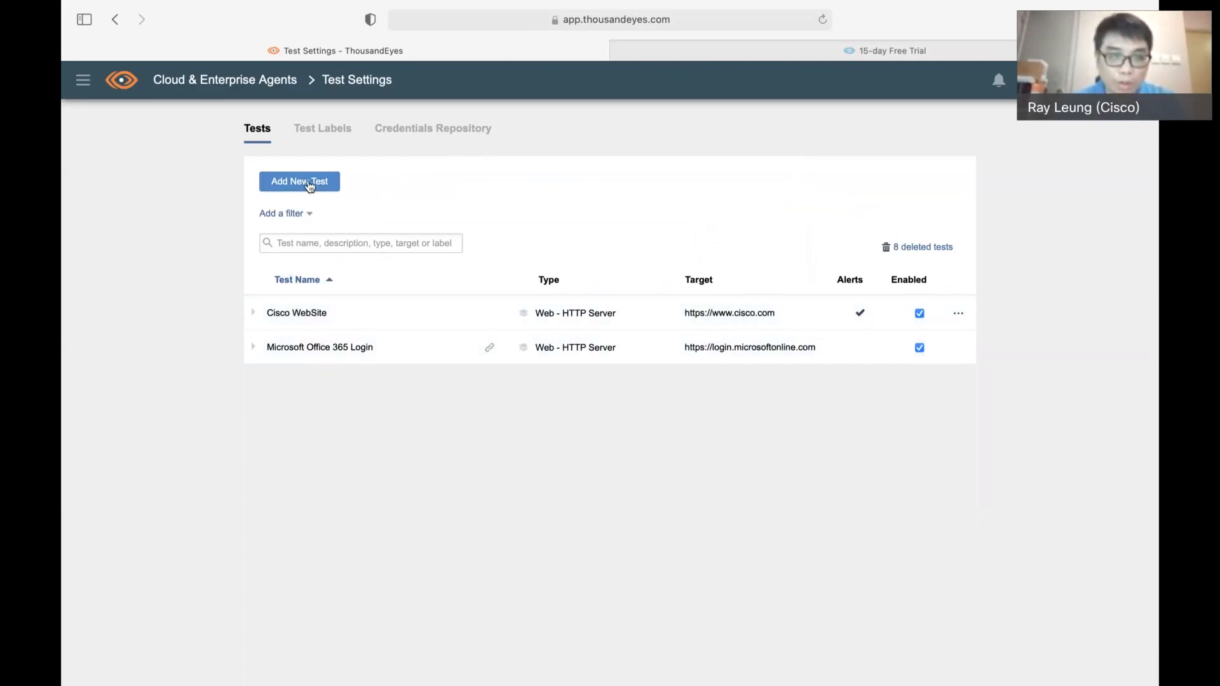
pyautogui.click(310, 184)
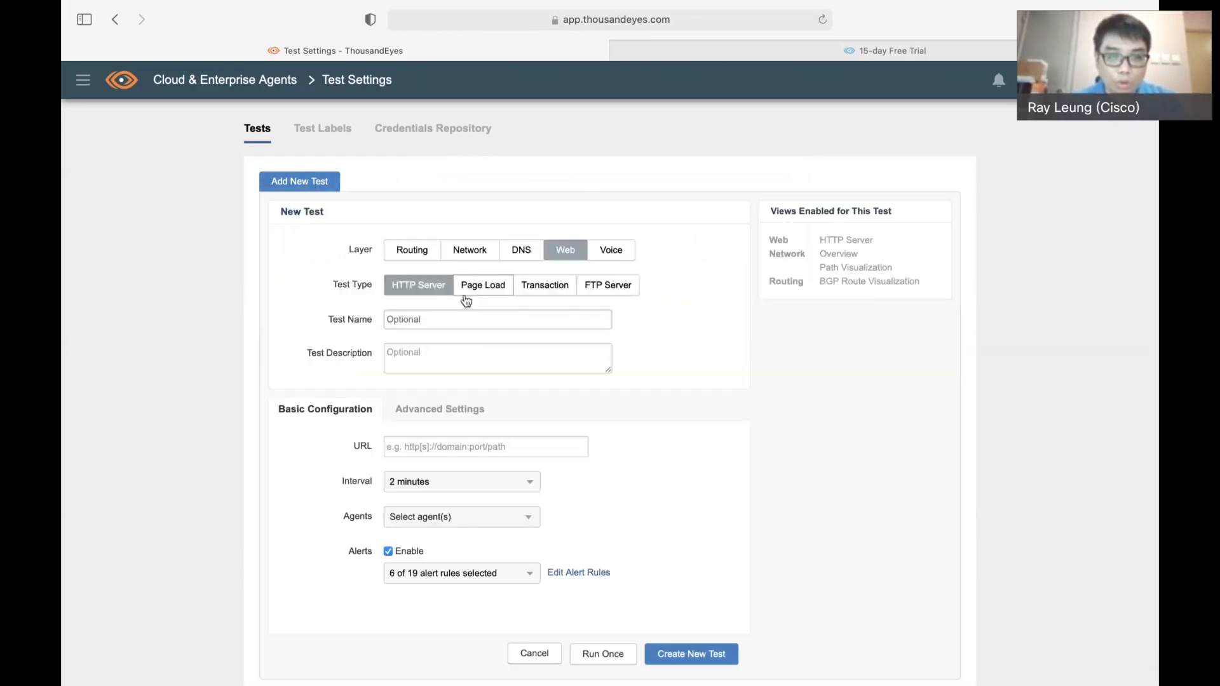
pyautogui.click(469, 291)
pyautogui.click(455, 316)
pyautogui.write('Cisco P')
pyautogui.write('age Load')
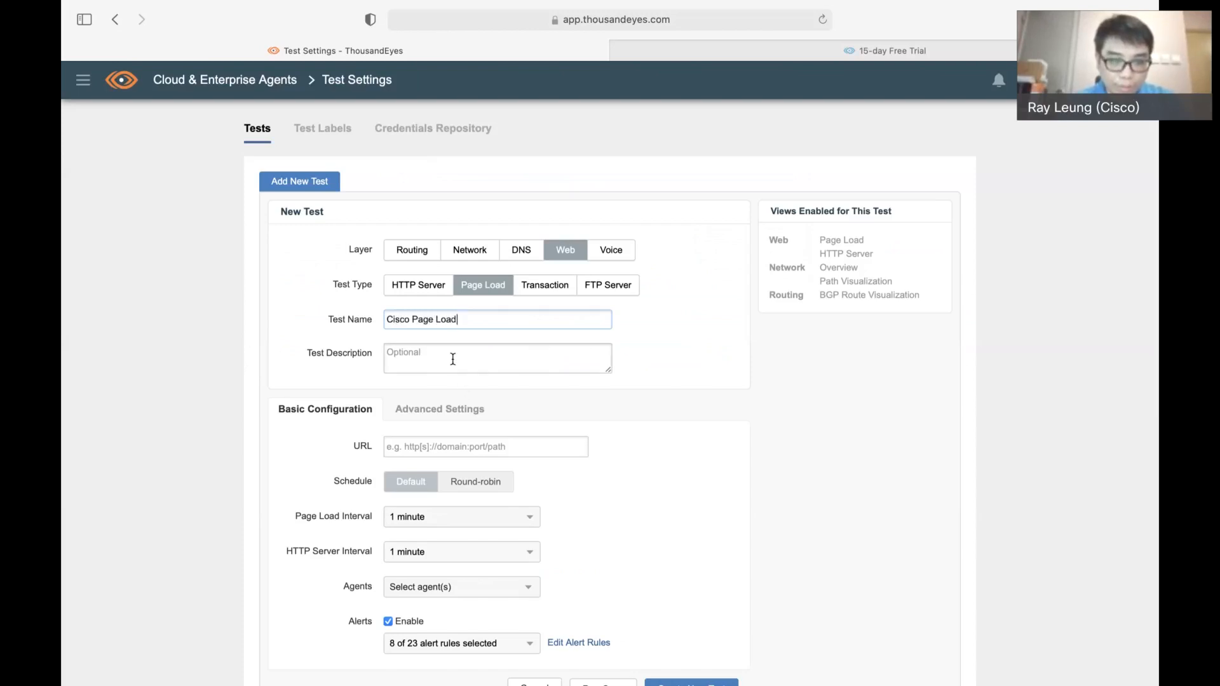
pyautogui.click(439, 446)
pyautogui.write('https://www.')
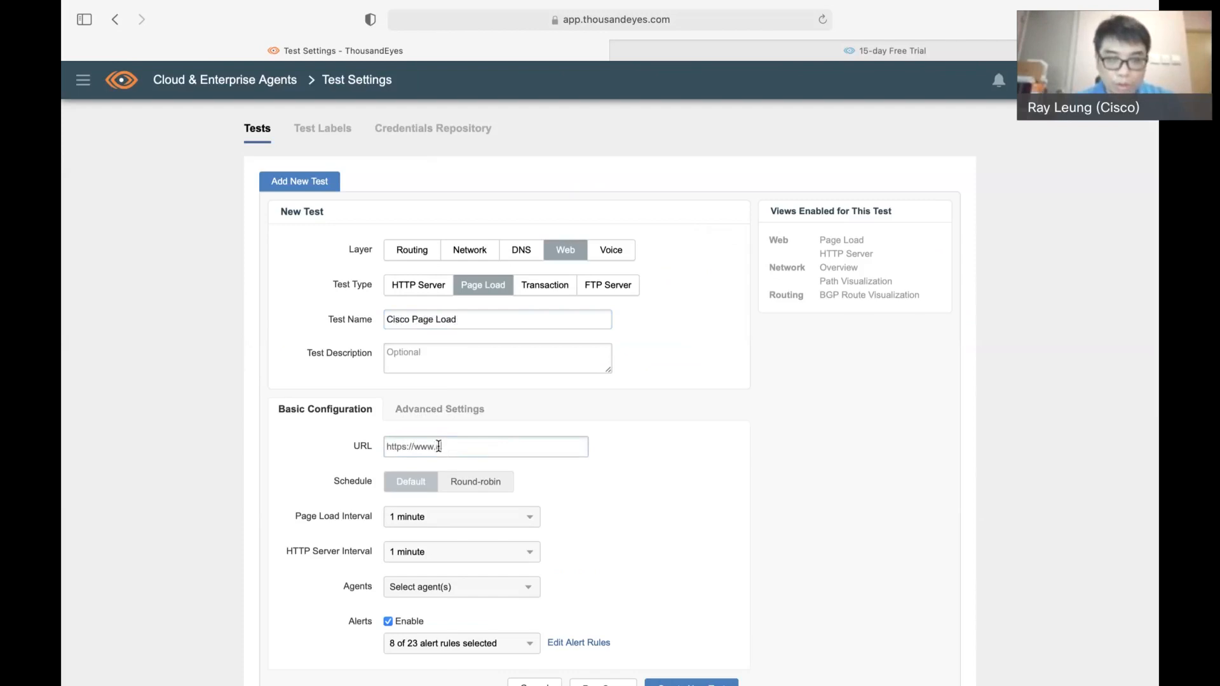
pyautogui.write('cisco.com')
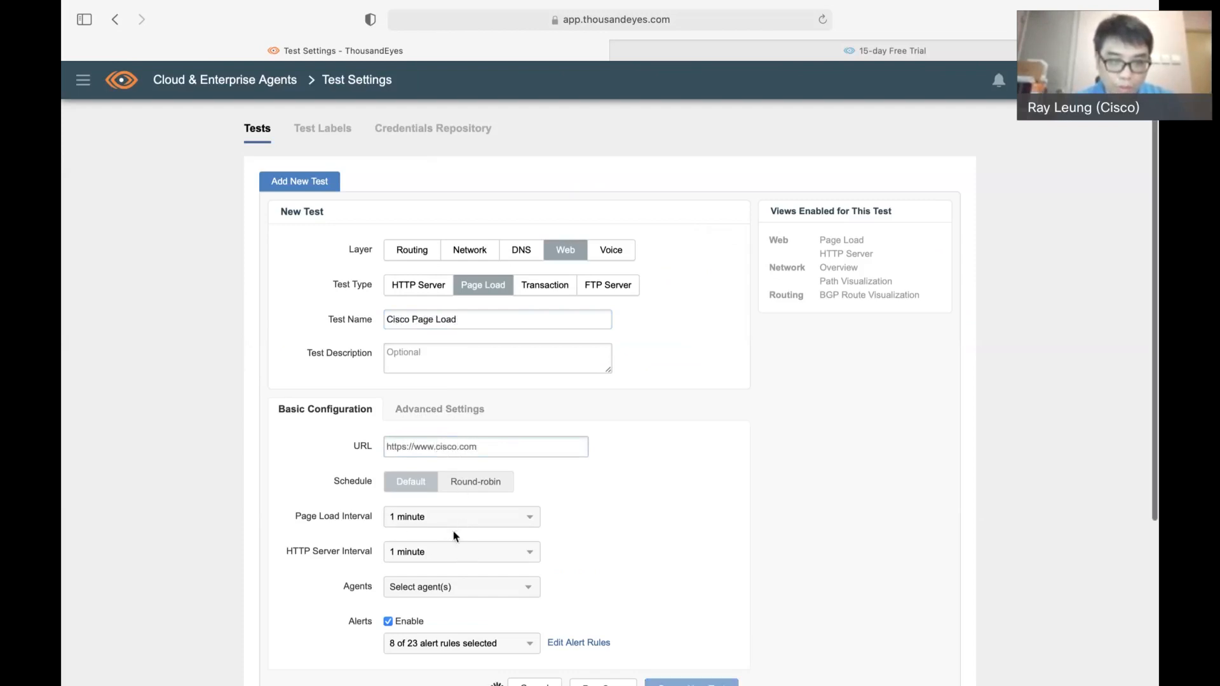
# Assign the Wan Chai, Hong Kong agent to the Cisco Page Load test and create the test
pyautogui.scroll(-2, 452, 537)
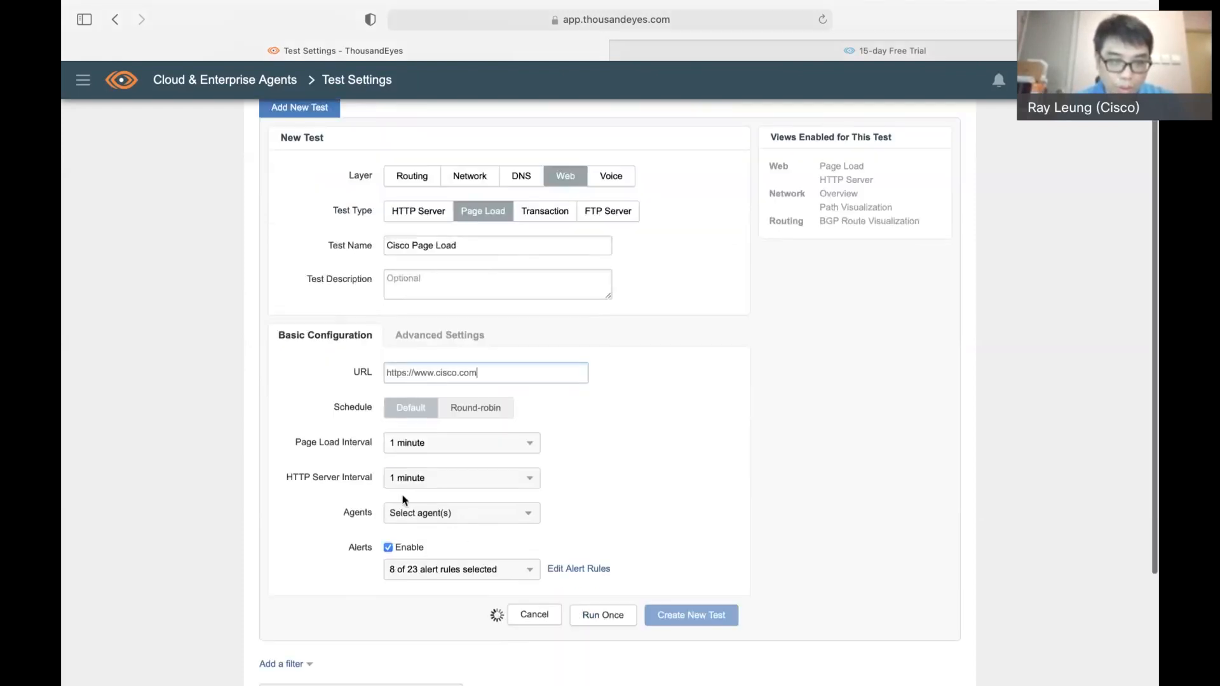
pyautogui.click(469, 516)
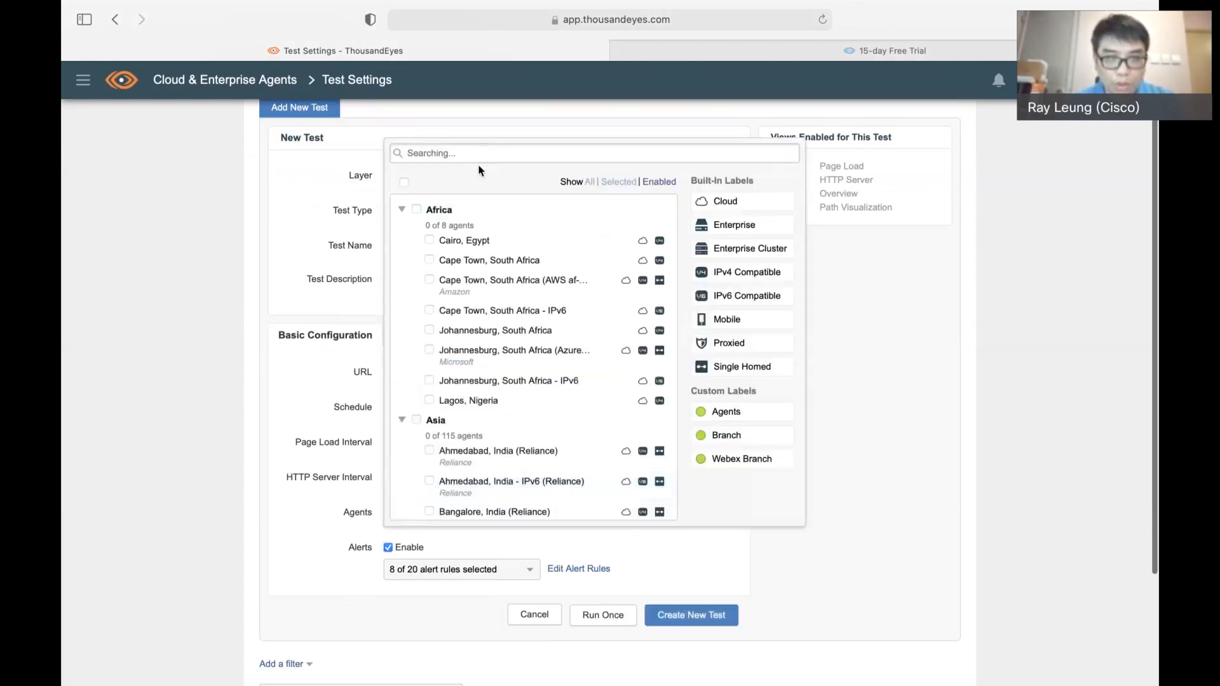
pyautogui.write('Hong Kong')
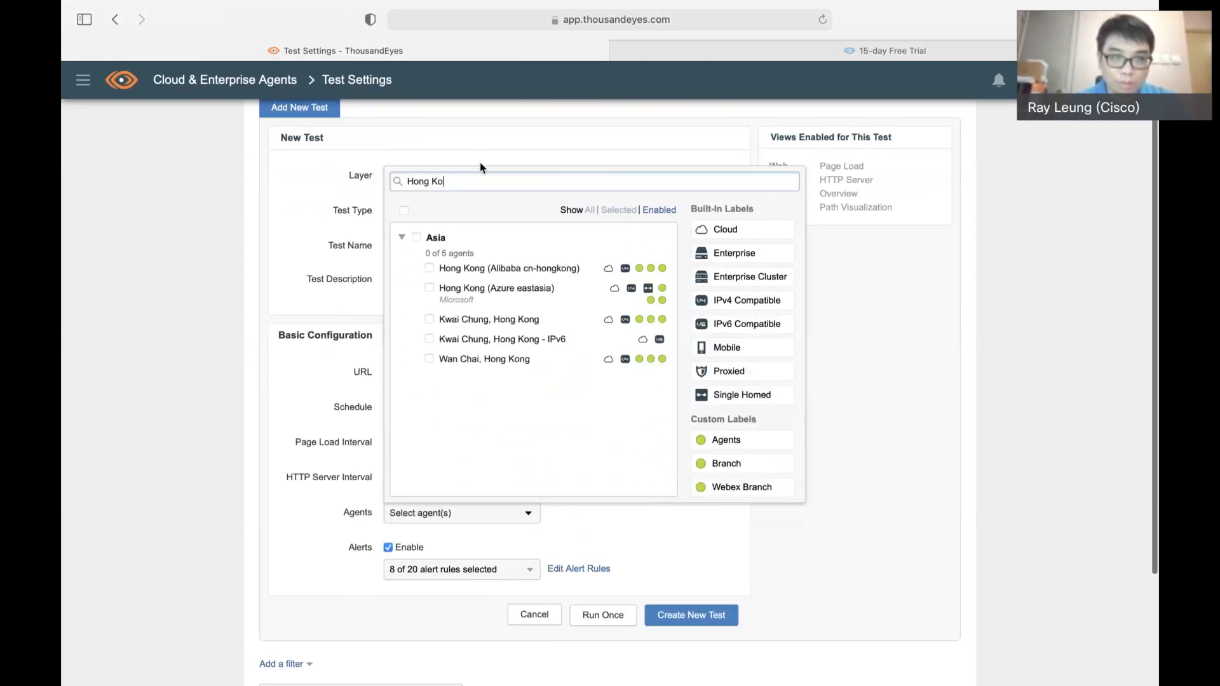
pyautogui.click(429, 359)
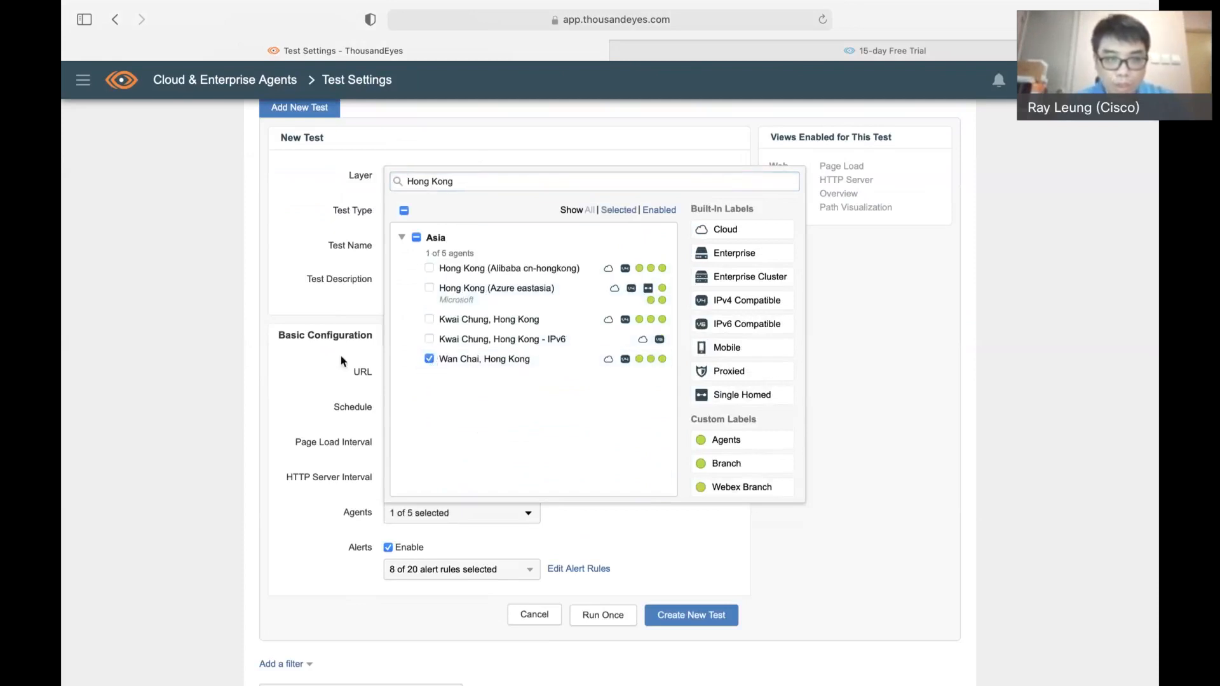
pyautogui.click(341, 360)
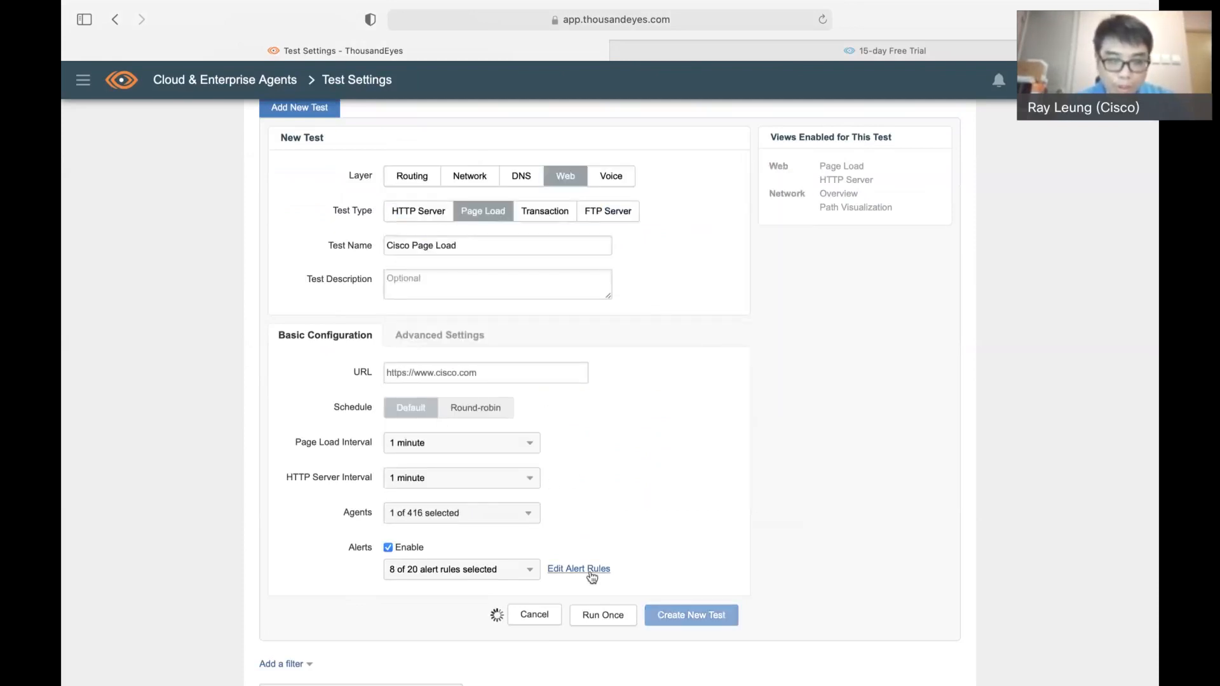
pyautogui.click(688, 621)
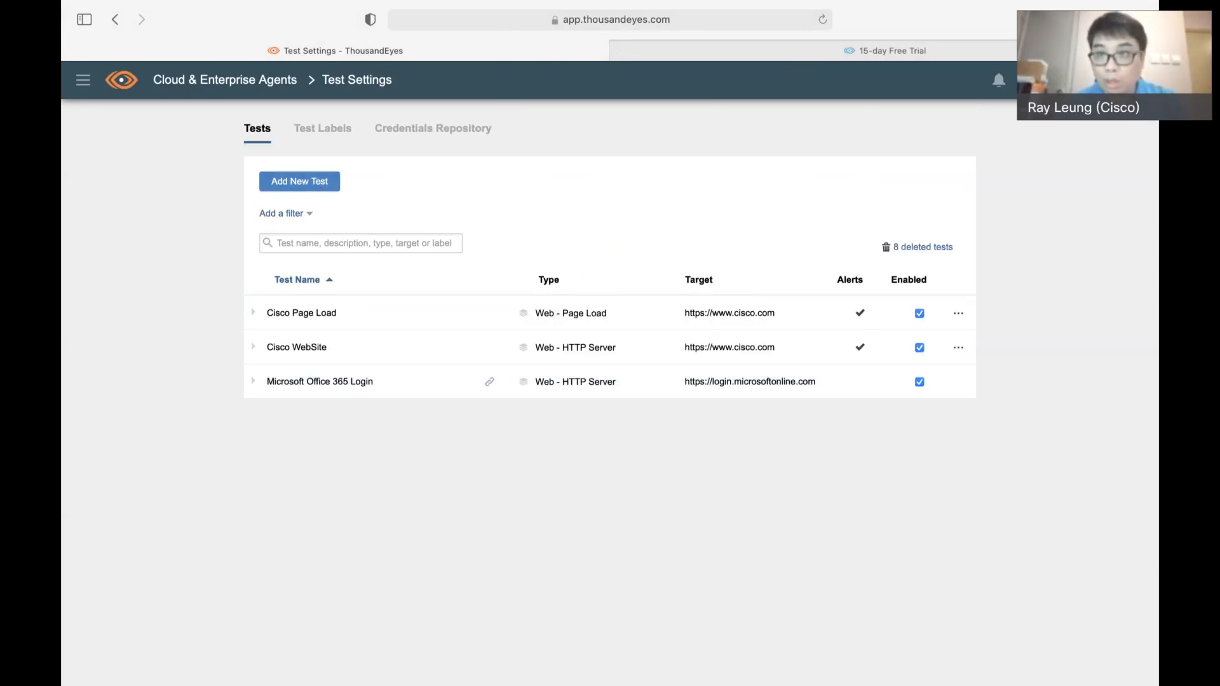
# Search the web for Cisco store in a new browser tab and open the Cisco Merchandise Store page
pyautogui.press('super+t')
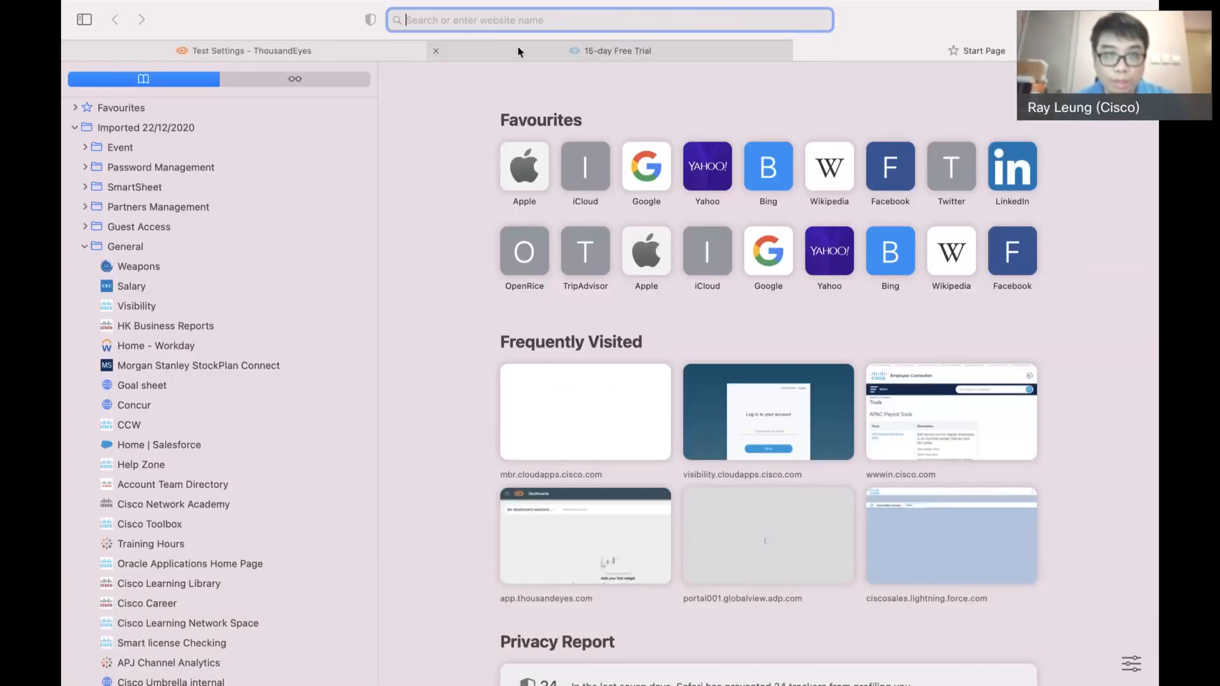
pyautogui.write('cisco stor')
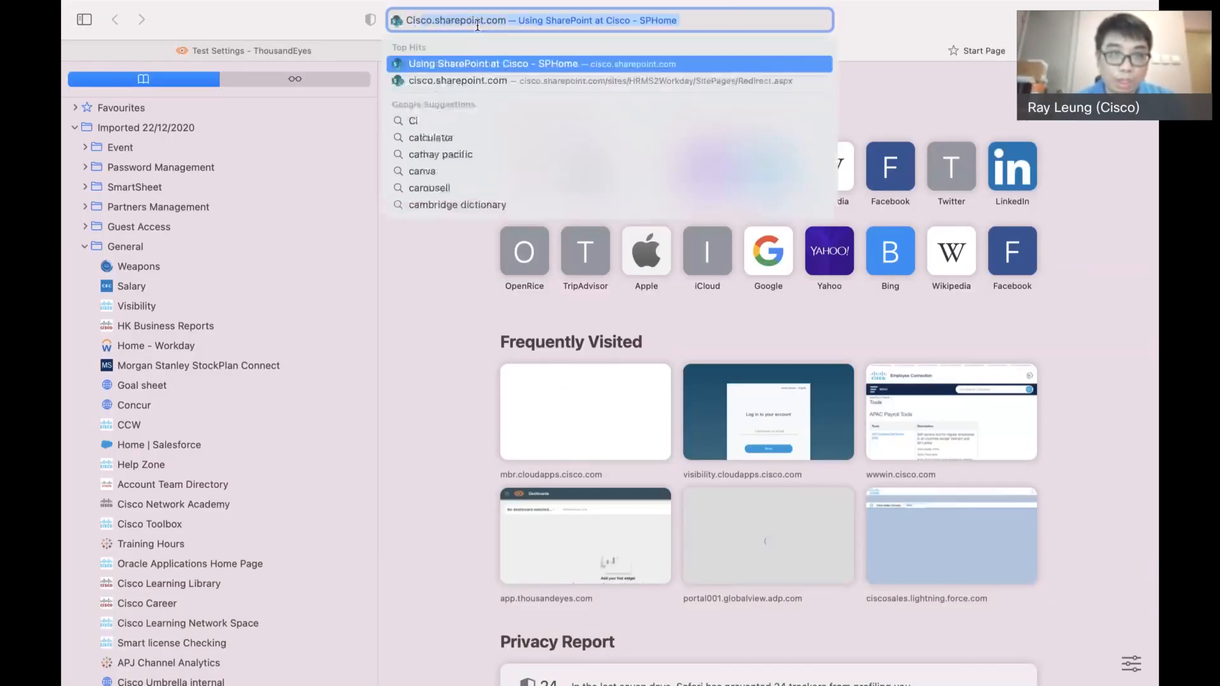
pyautogui.write('e')
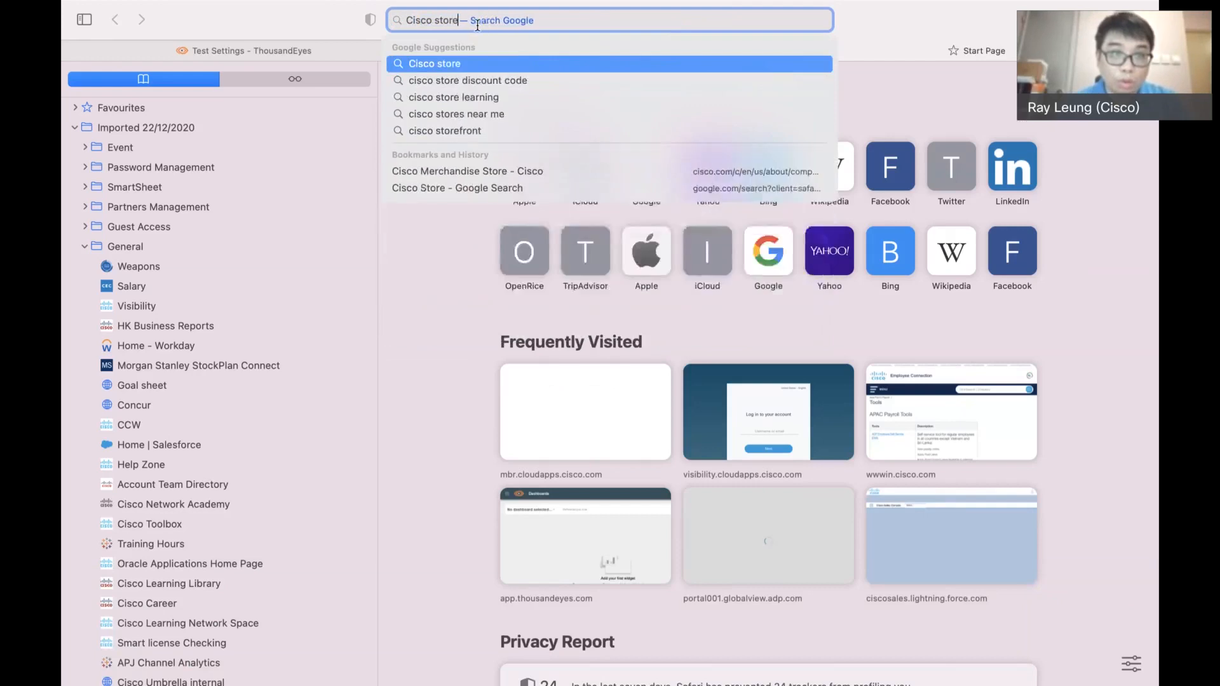
pyautogui.press('Return')
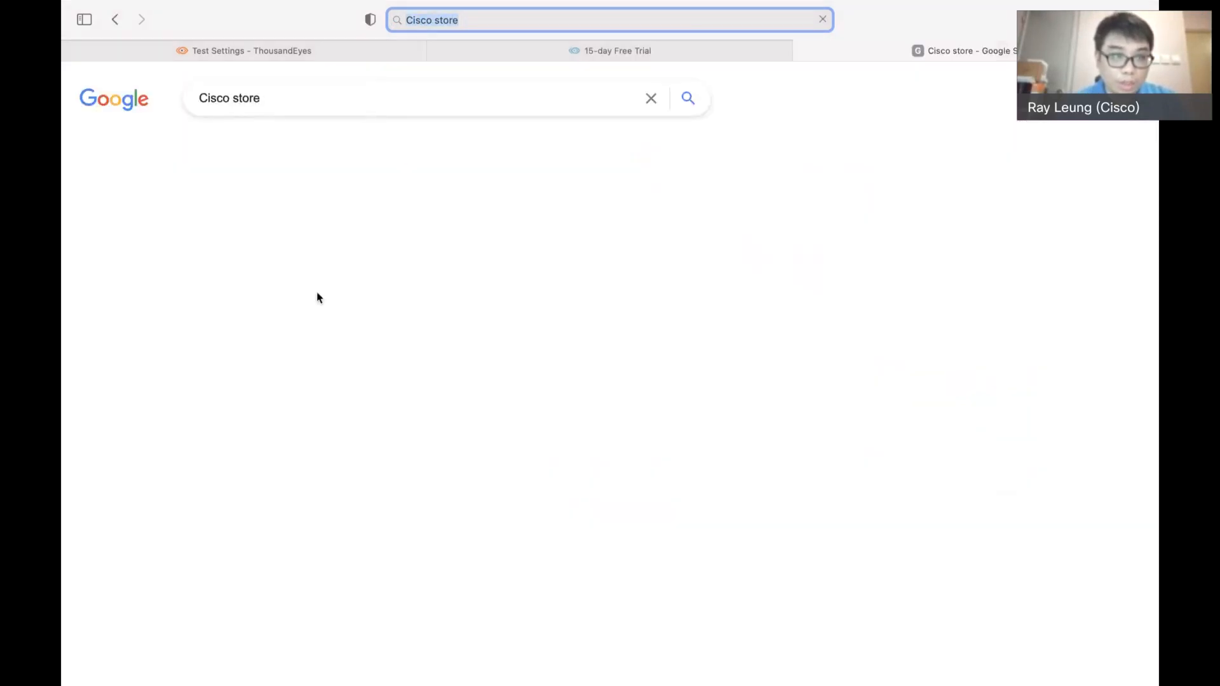
pyautogui.click(349, 230)
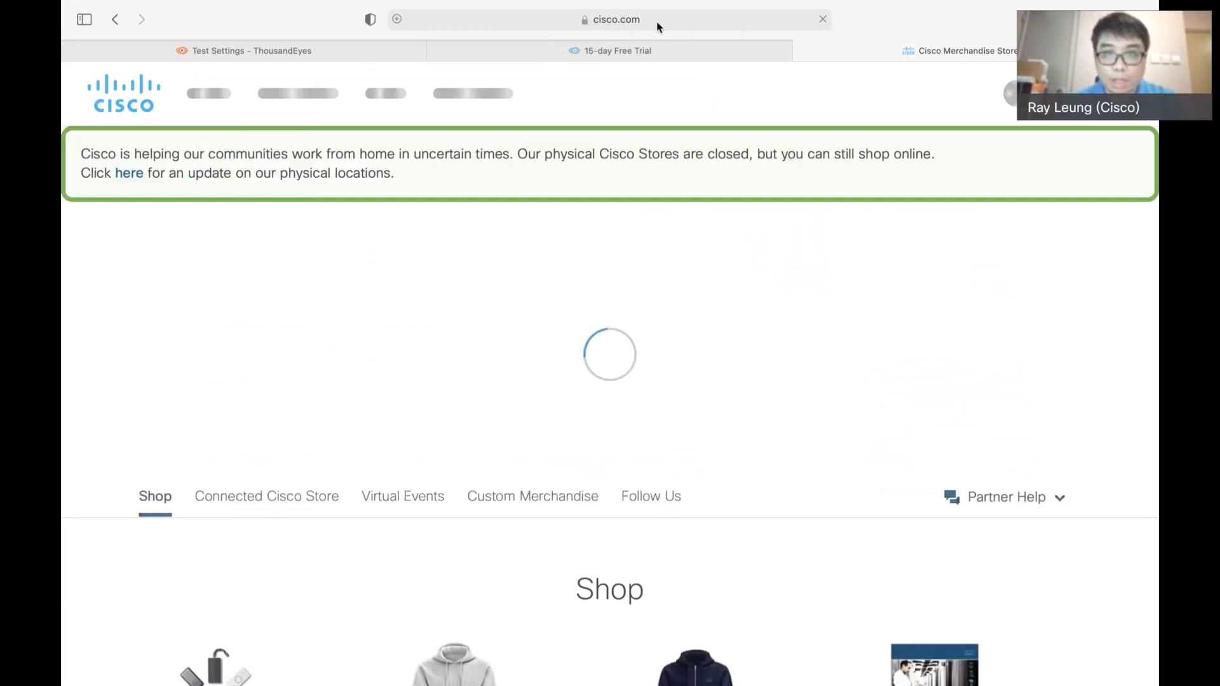
# Copy the full URL of the Cisco Merchandise Store page
pyautogui.click(735, 23)
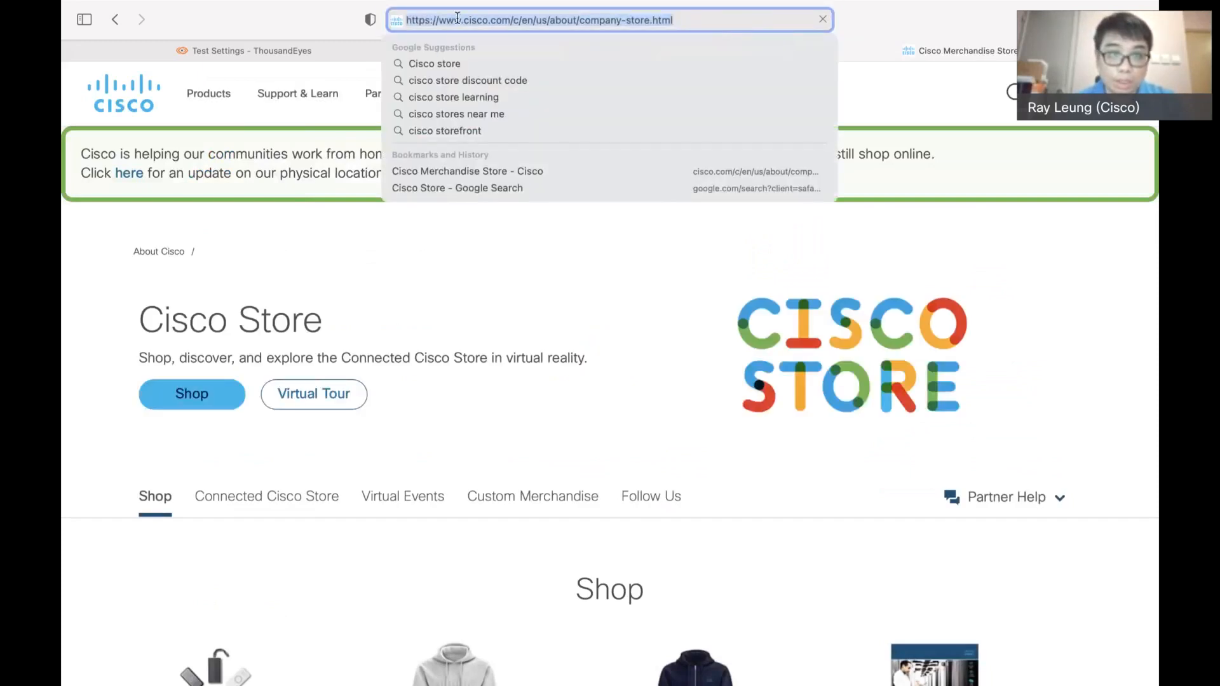
pyautogui.rightClick(458, 17)
pyautogui.click(471, 43)
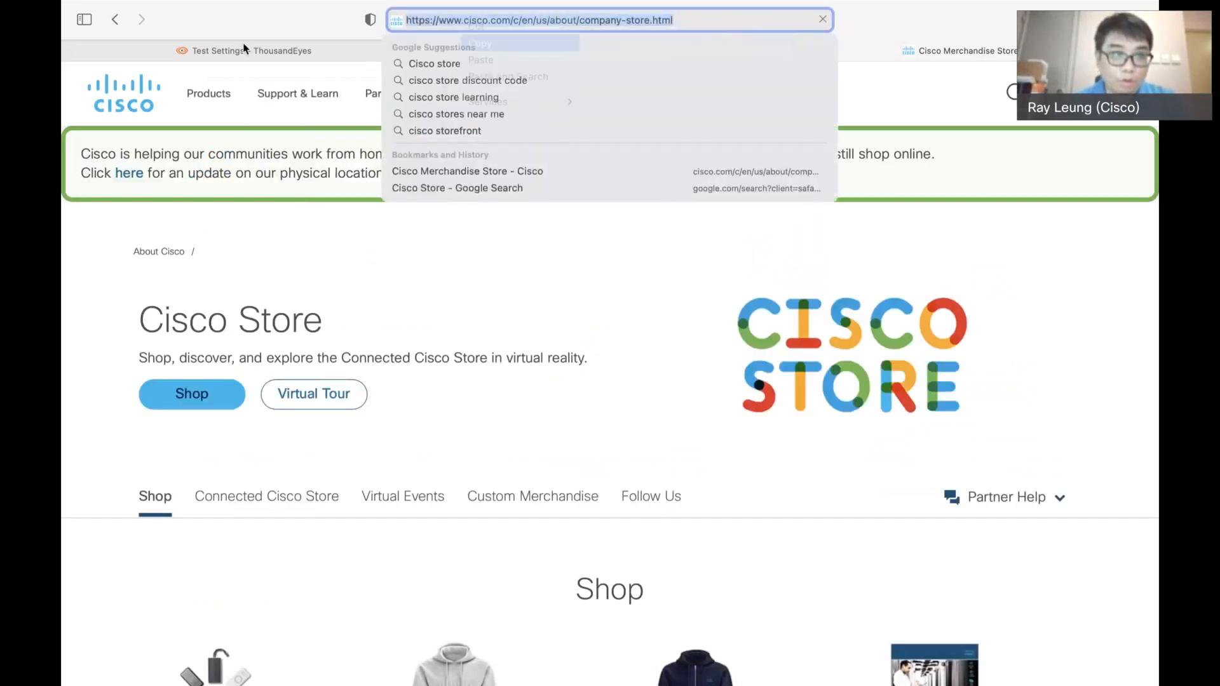
# Return to the ThousandEyes Test Settings and start a new Web test of the Transaction type
pyautogui.click(264, 32)
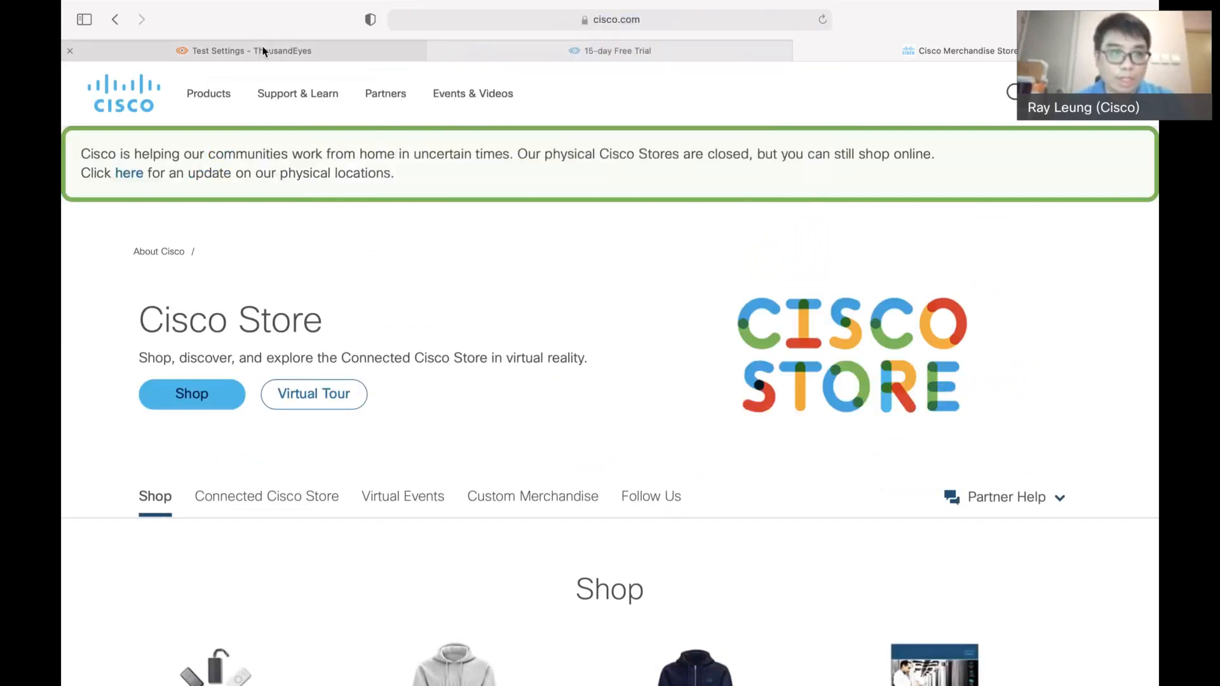
pyautogui.click(265, 51)
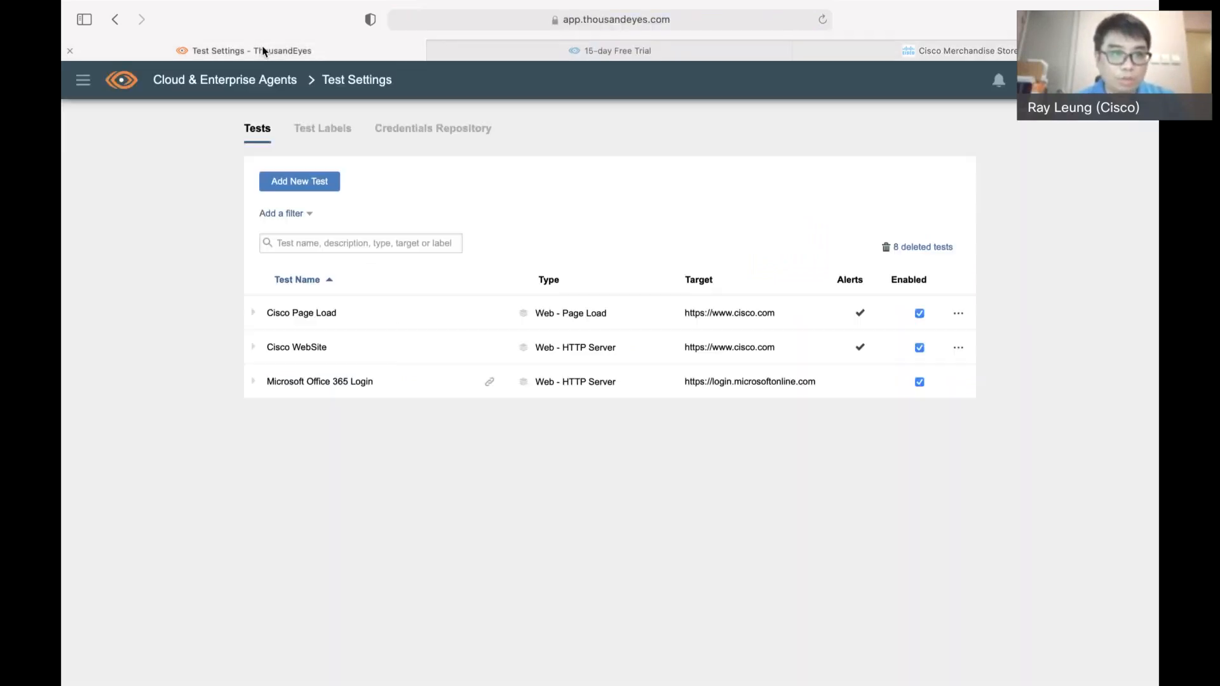
pyautogui.click(325, 184)
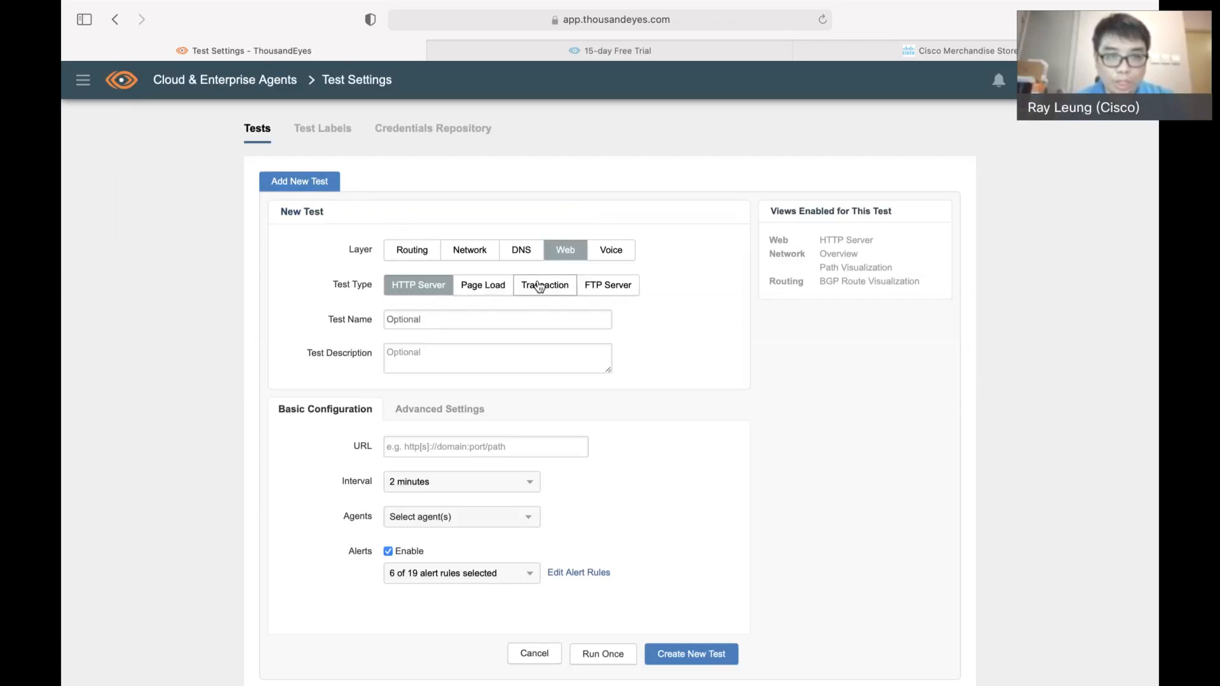
pyautogui.click(546, 287)
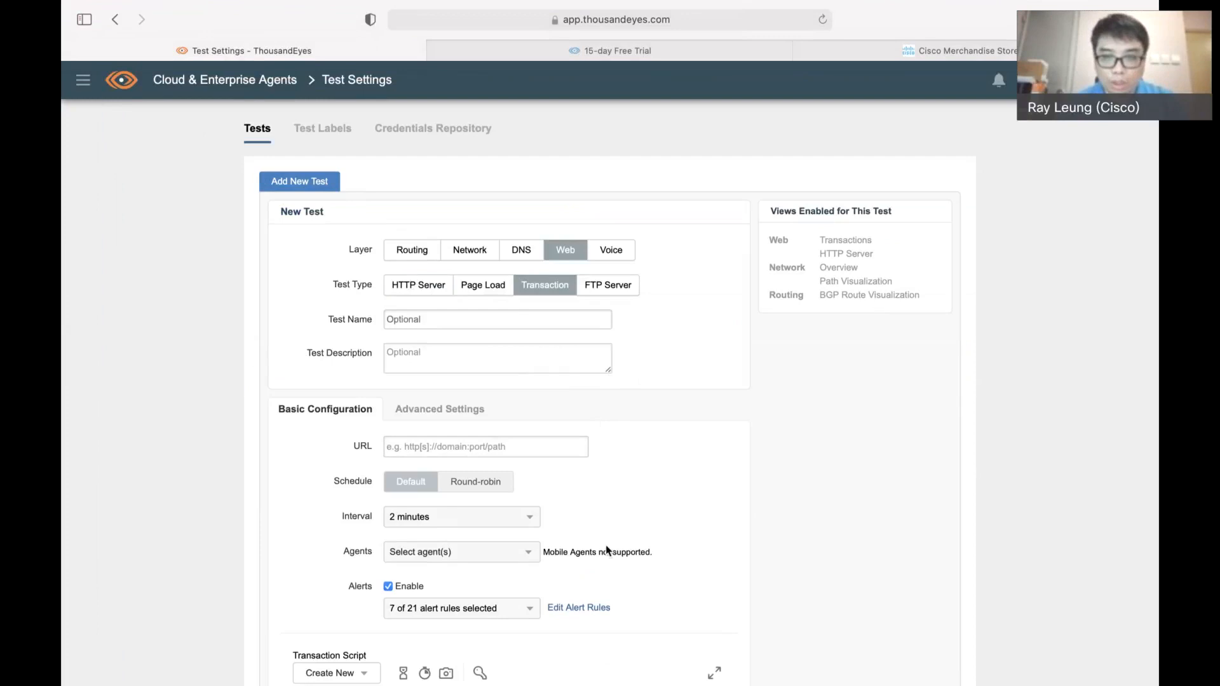
# Switch to the ThousandEyes Recorder IDE, start a blank script and check the signed-in account's options
pyautogui.moveTo(792, 684)
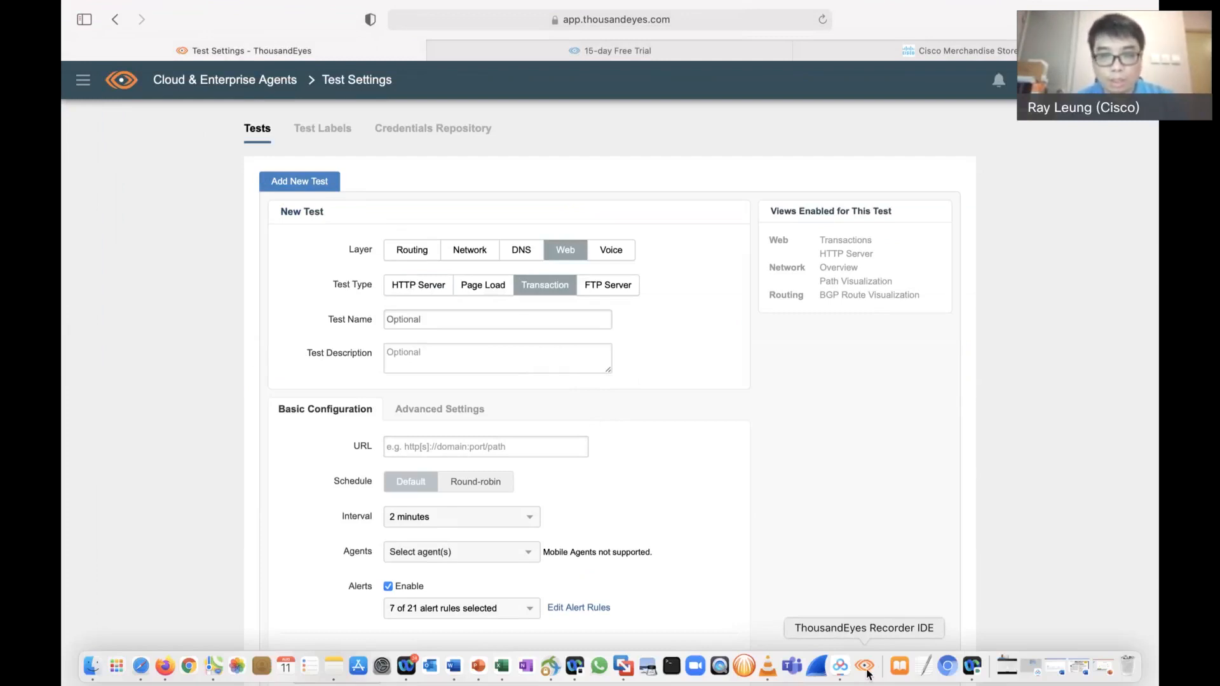
pyautogui.click(866, 666)
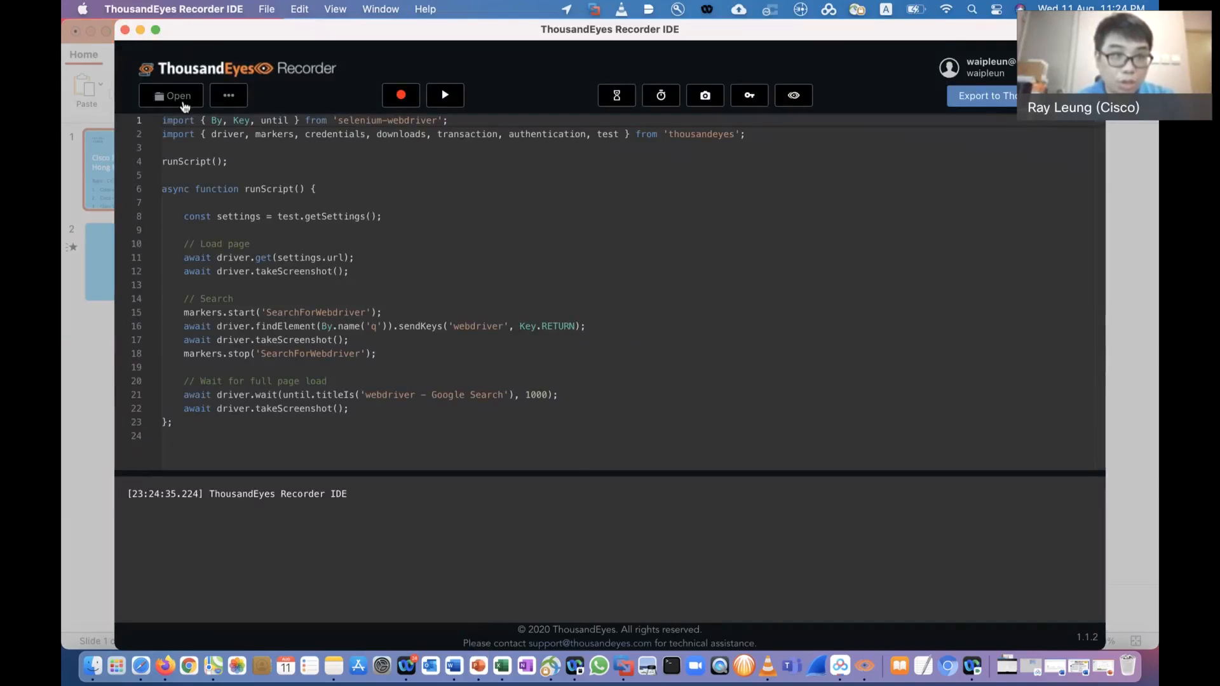
pyautogui.click(235, 106)
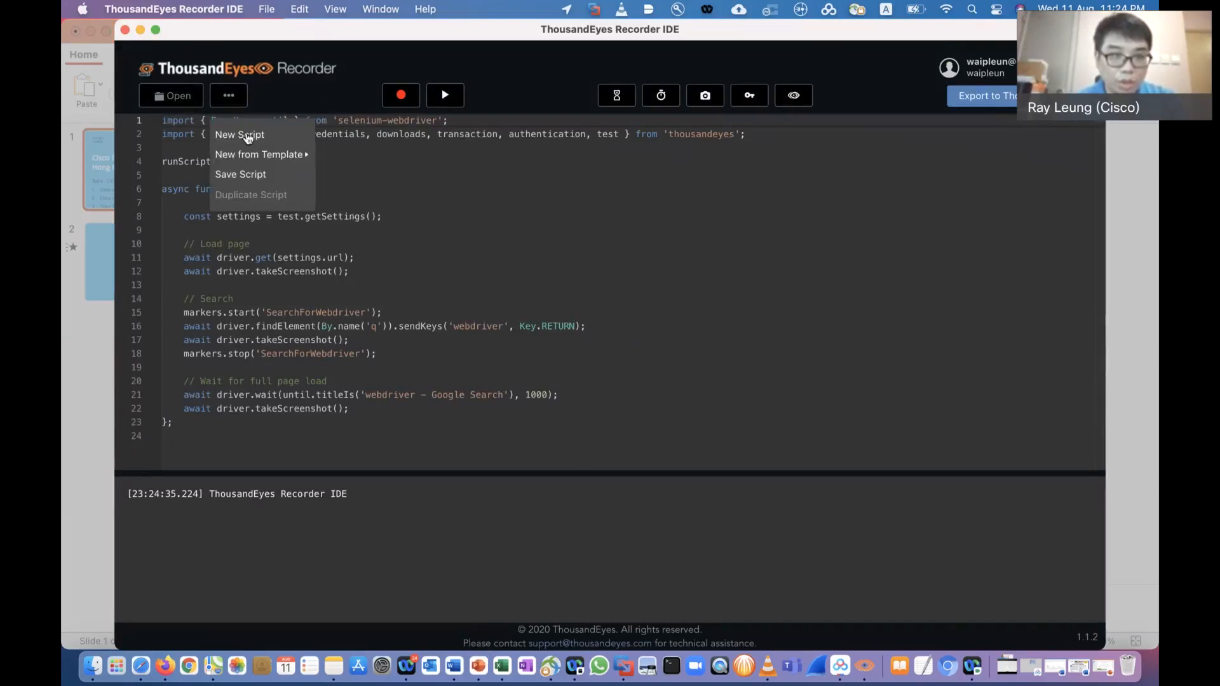
pyautogui.click(245, 132)
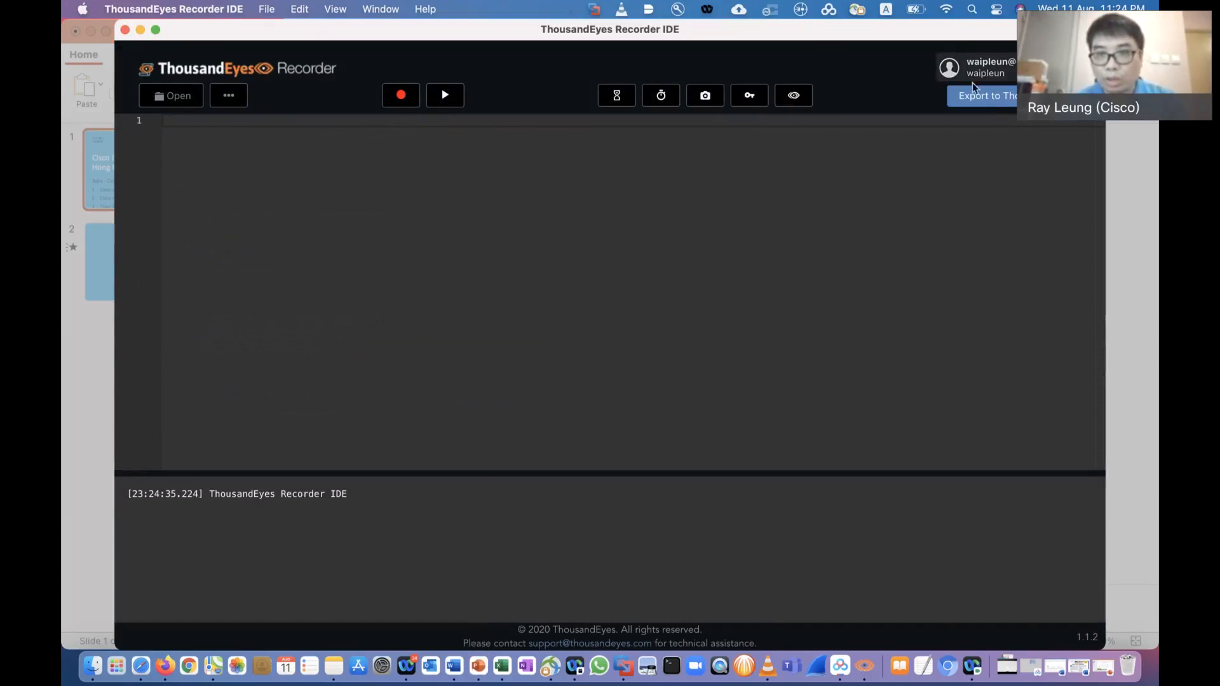
pyautogui.click(996, 72)
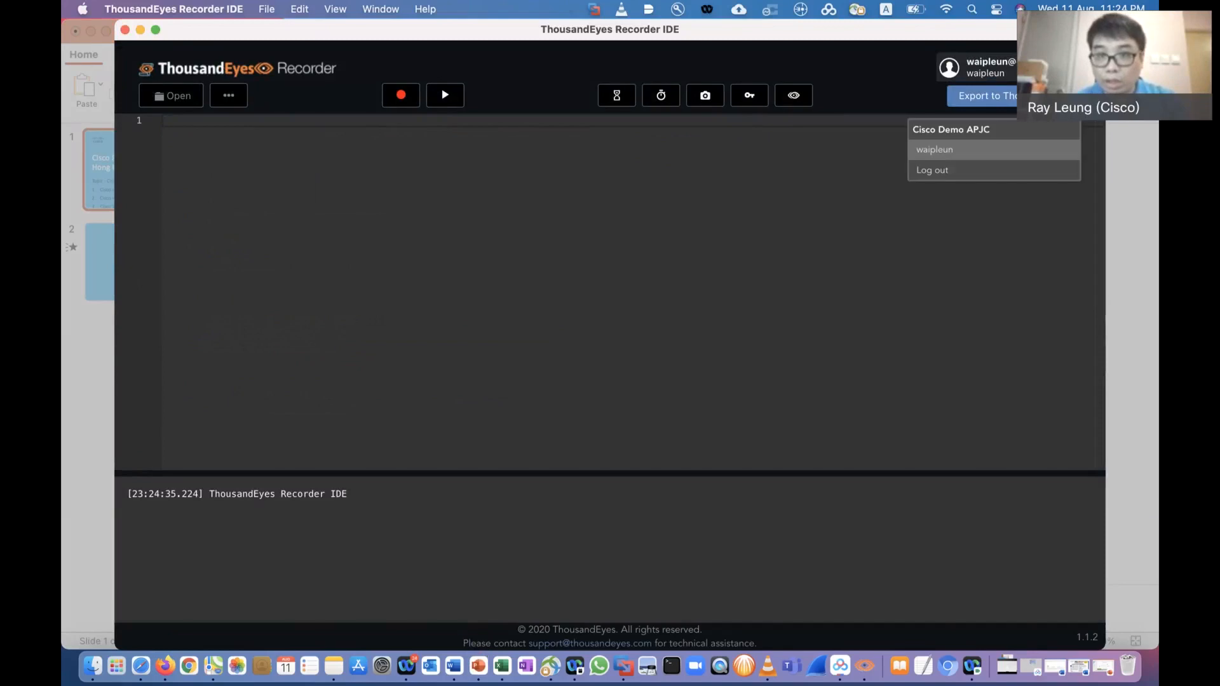
pyautogui.click(486, 95)
pyautogui.click(406, 97)
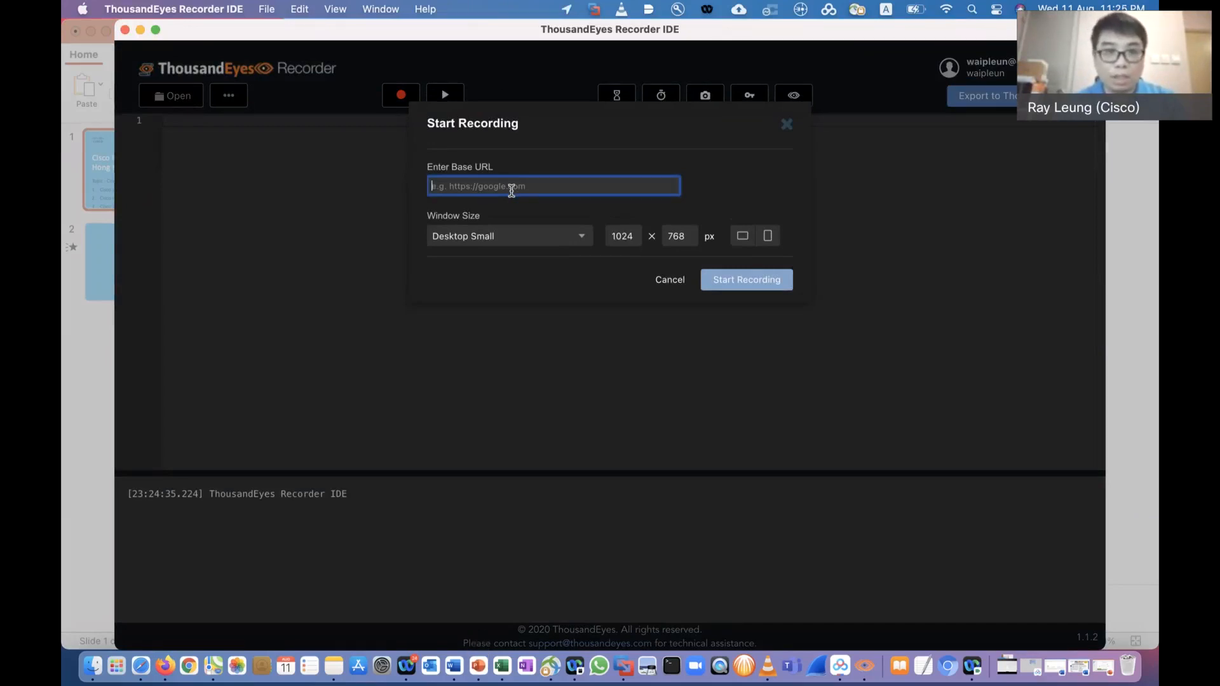
pyautogui.press('super+v')
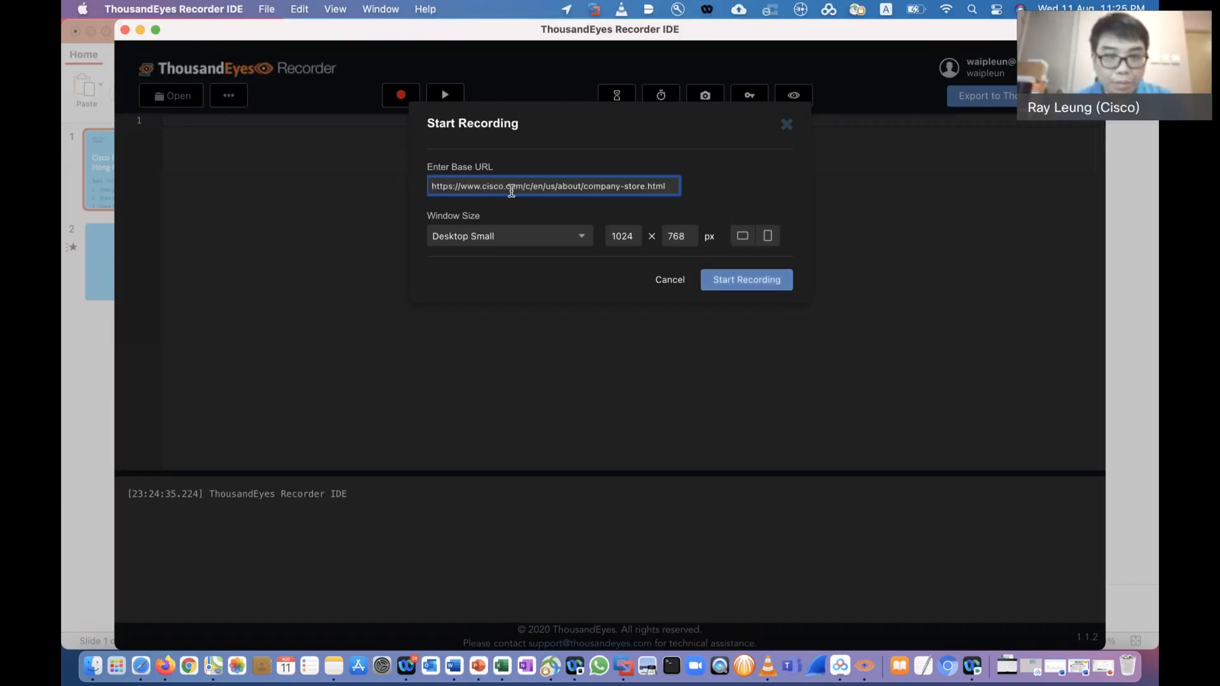
pyautogui.click(520, 240)
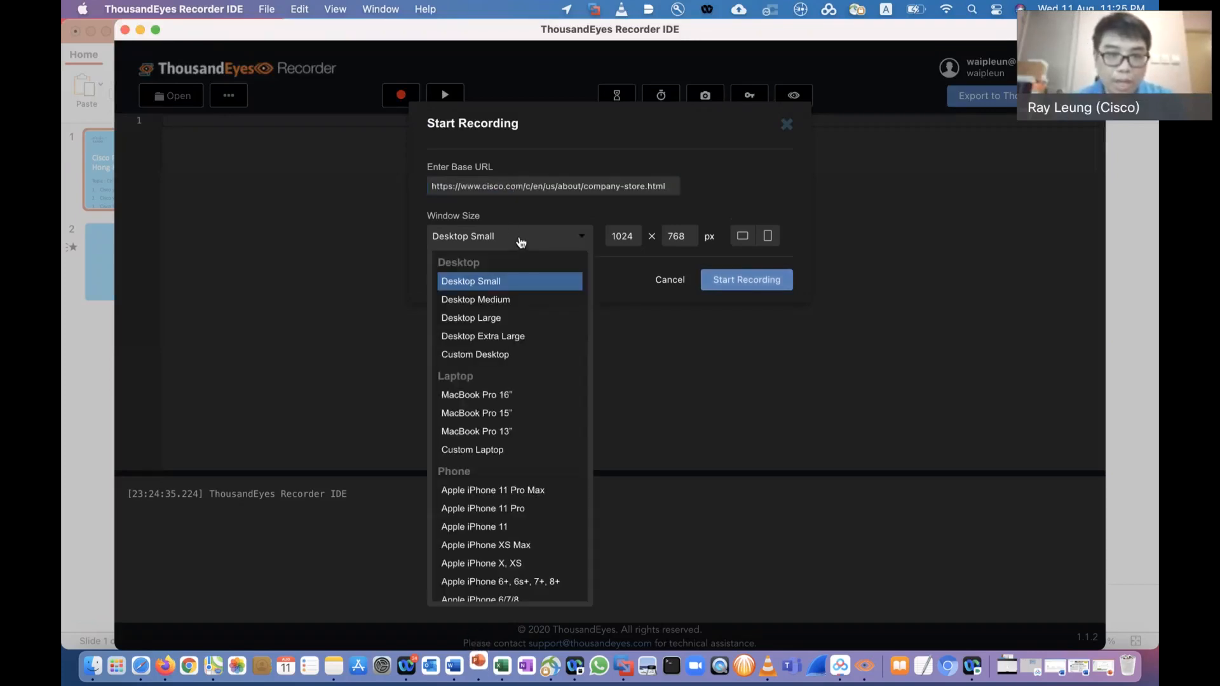
pyautogui.click(508, 337)
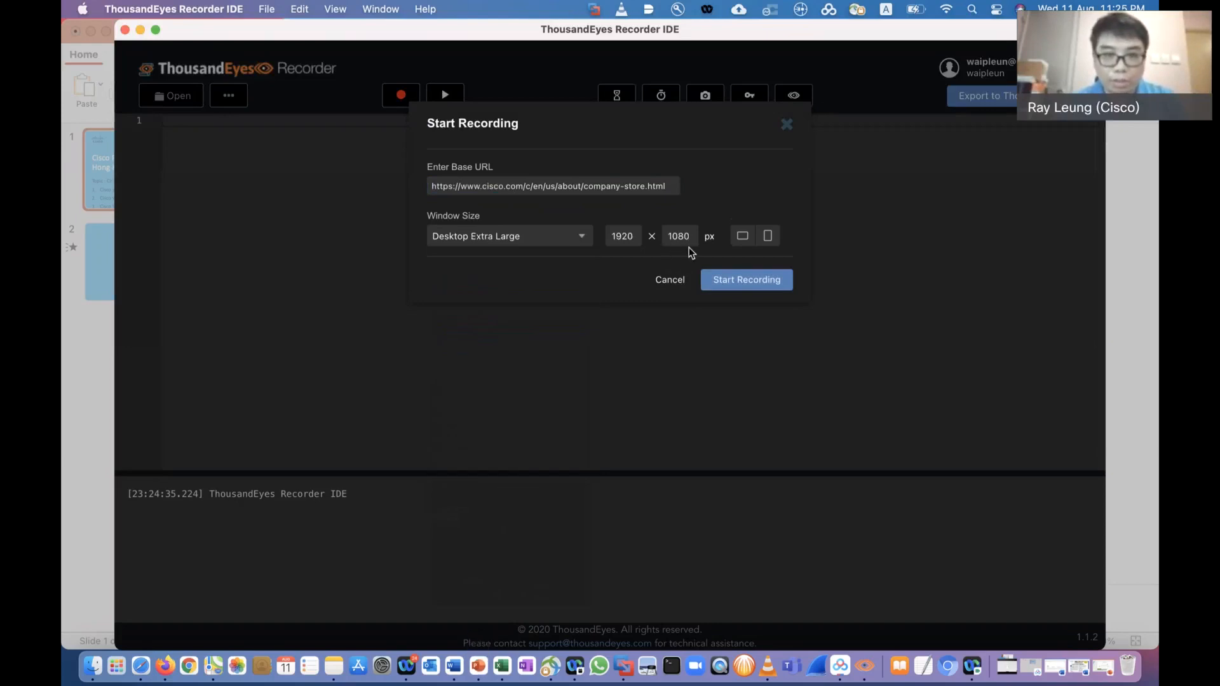
pyautogui.click(755, 282)
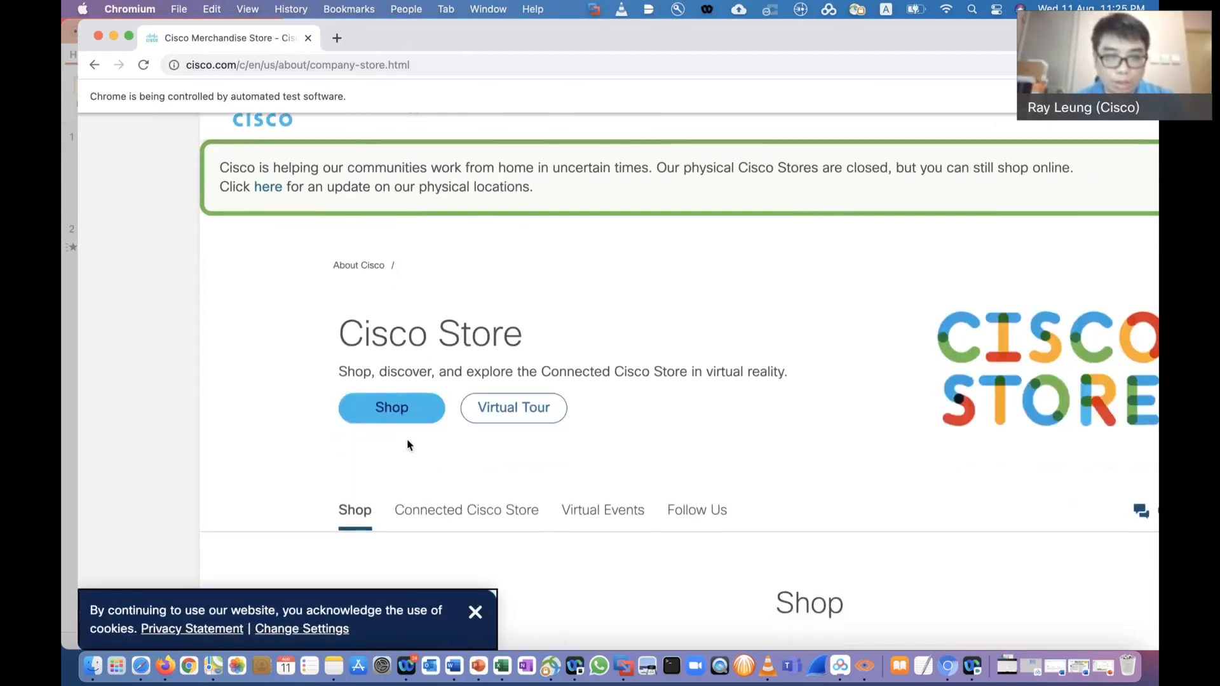
pyautogui.click(406, 418)
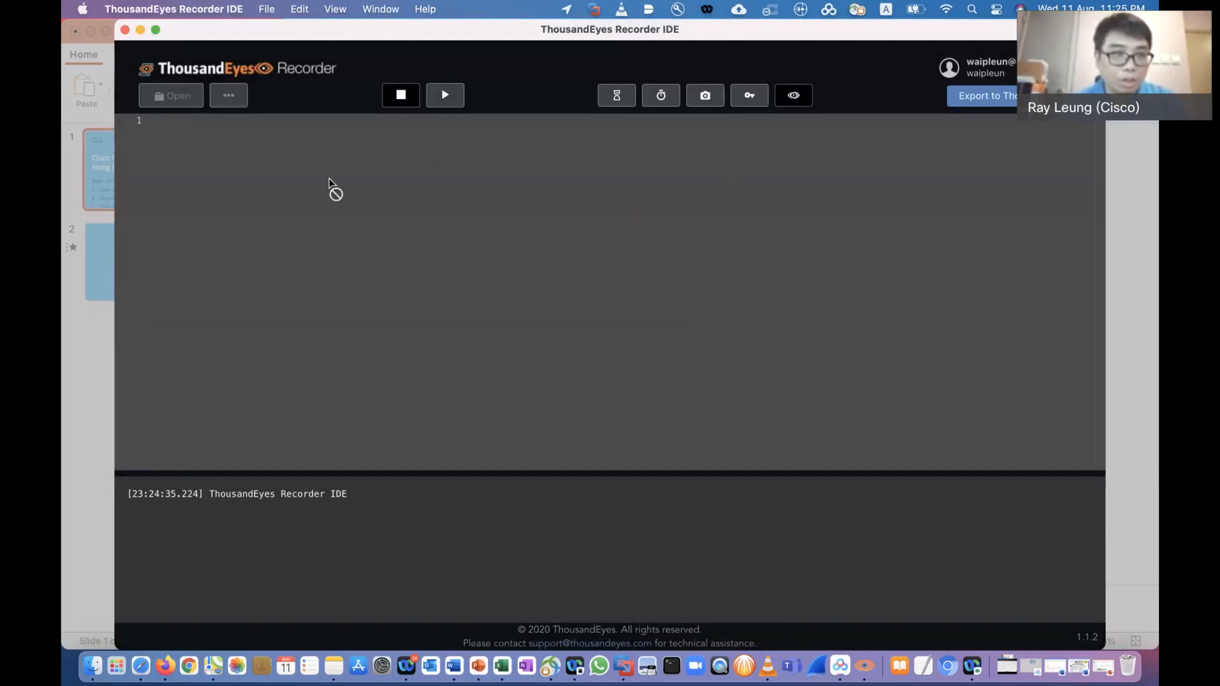
pyautogui.click(401, 95)
pyautogui.click(229, 96)
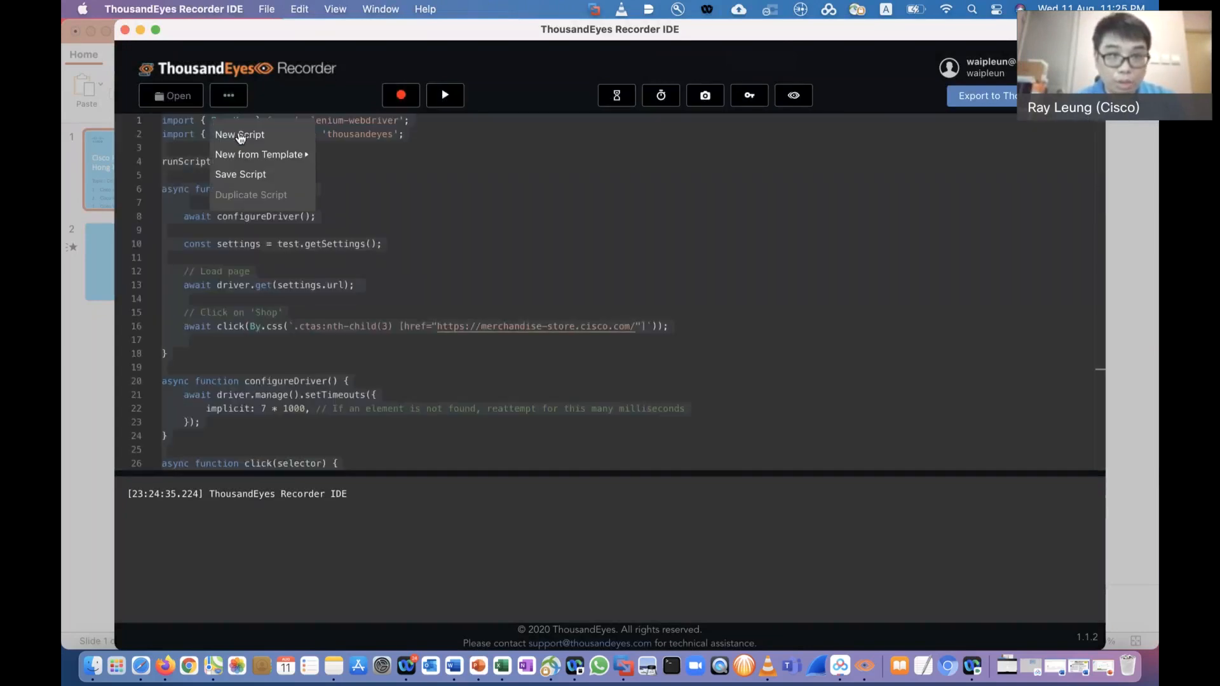
pyautogui.click(239, 132)
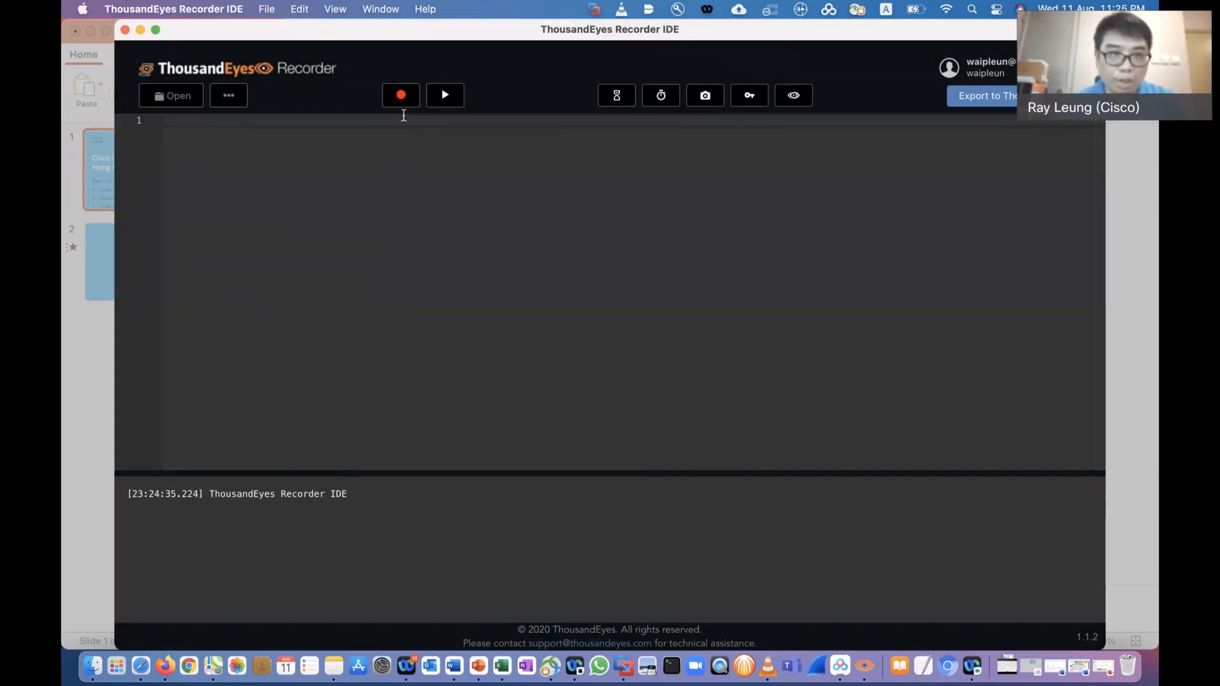
pyautogui.click(404, 95)
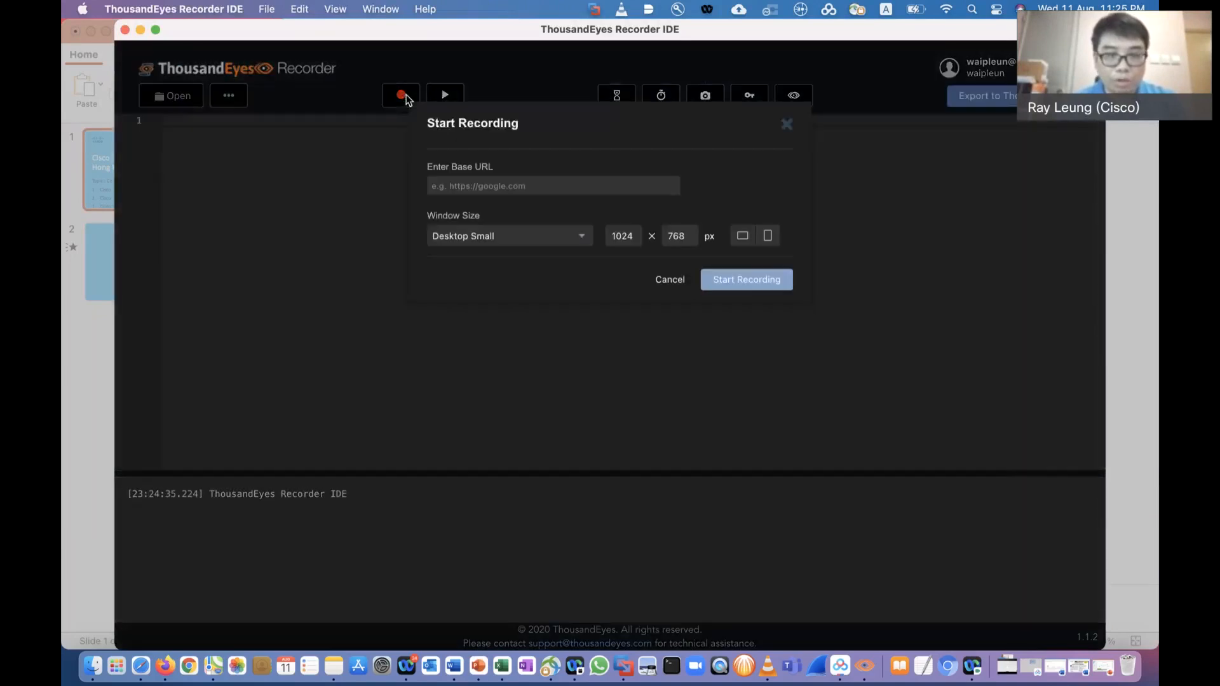
pyautogui.write('https://www.cisco.com/c/en/us/about/company-store.html')
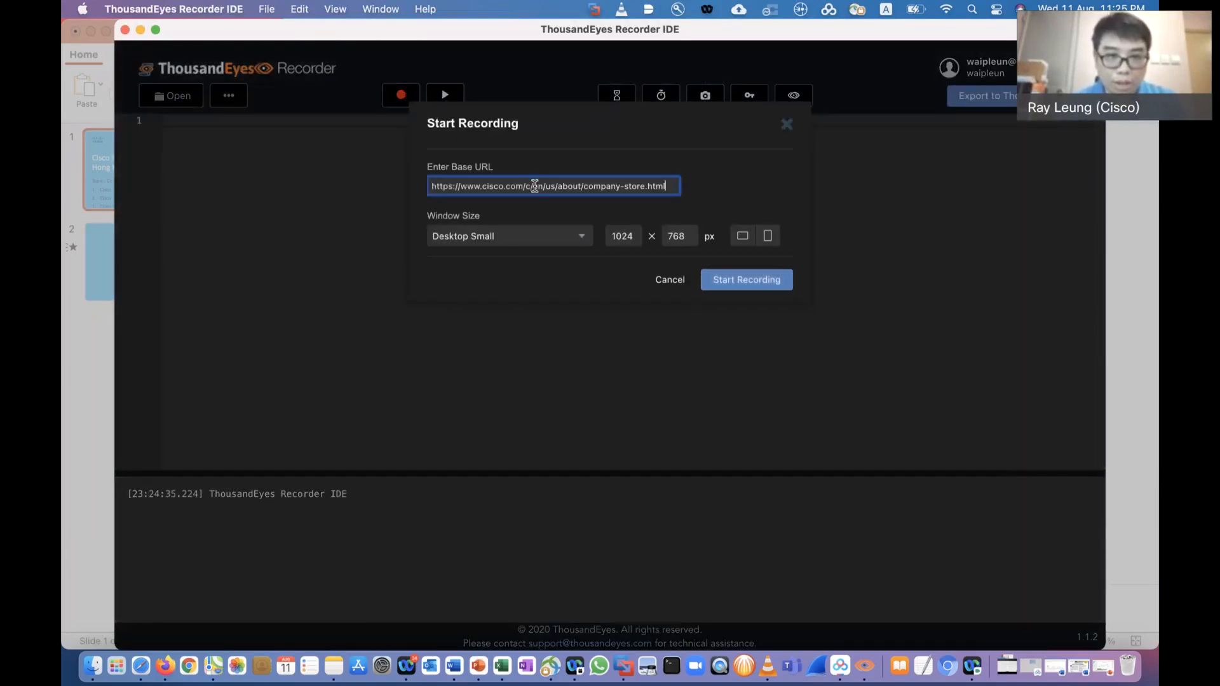
pyautogui.click(533, 238)
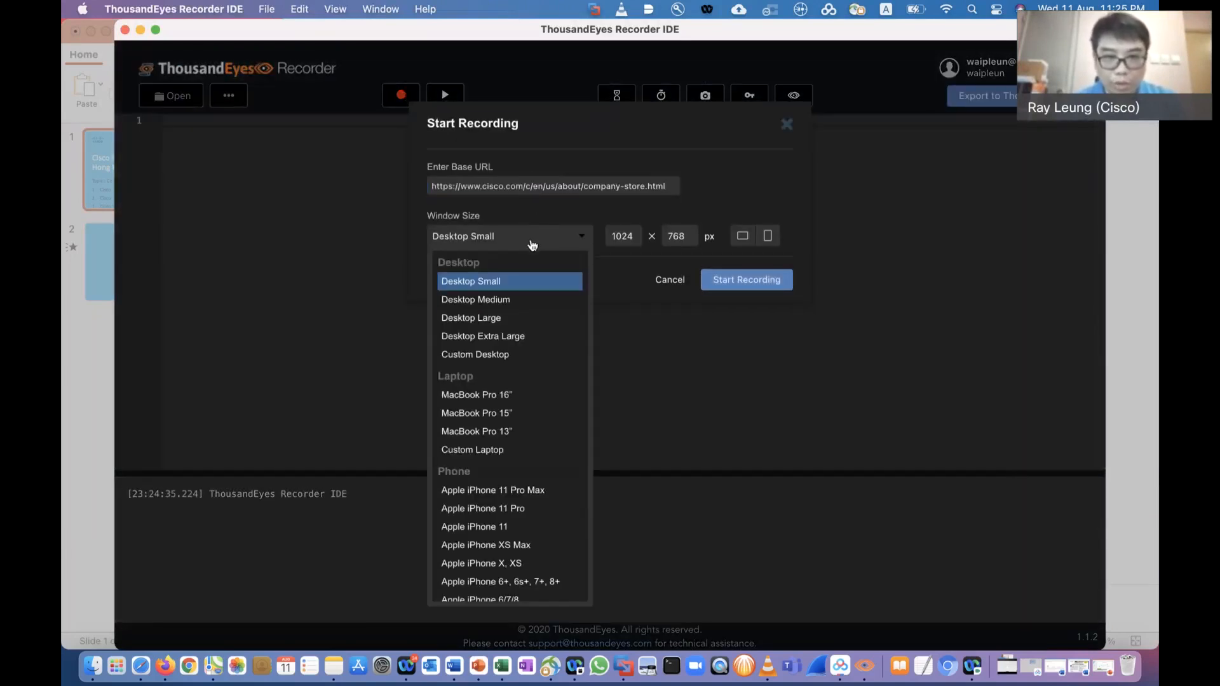
pyautogui.click(504, 337)
pyautogui.click(740, 285)
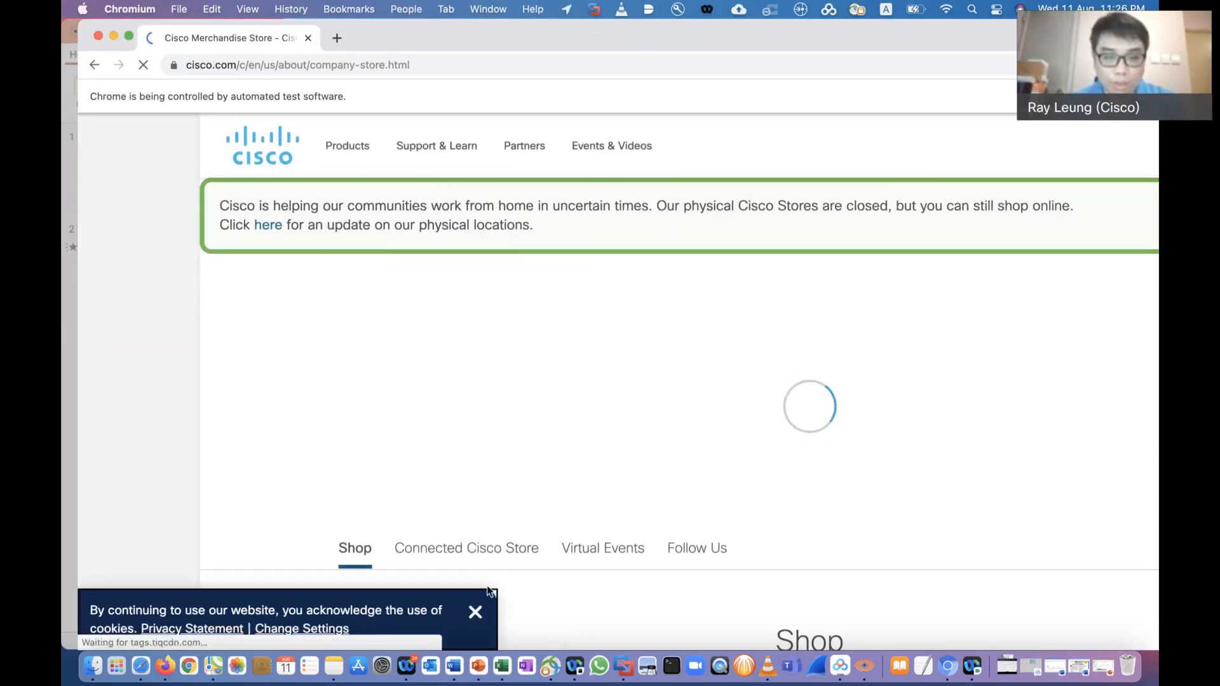
# Open the US Cisco Store from the merchandise page, dismissing the cookie notice and declining the redirect to the local store
pyautogui.click(475, 615)
pyautogui.click(425, 457)
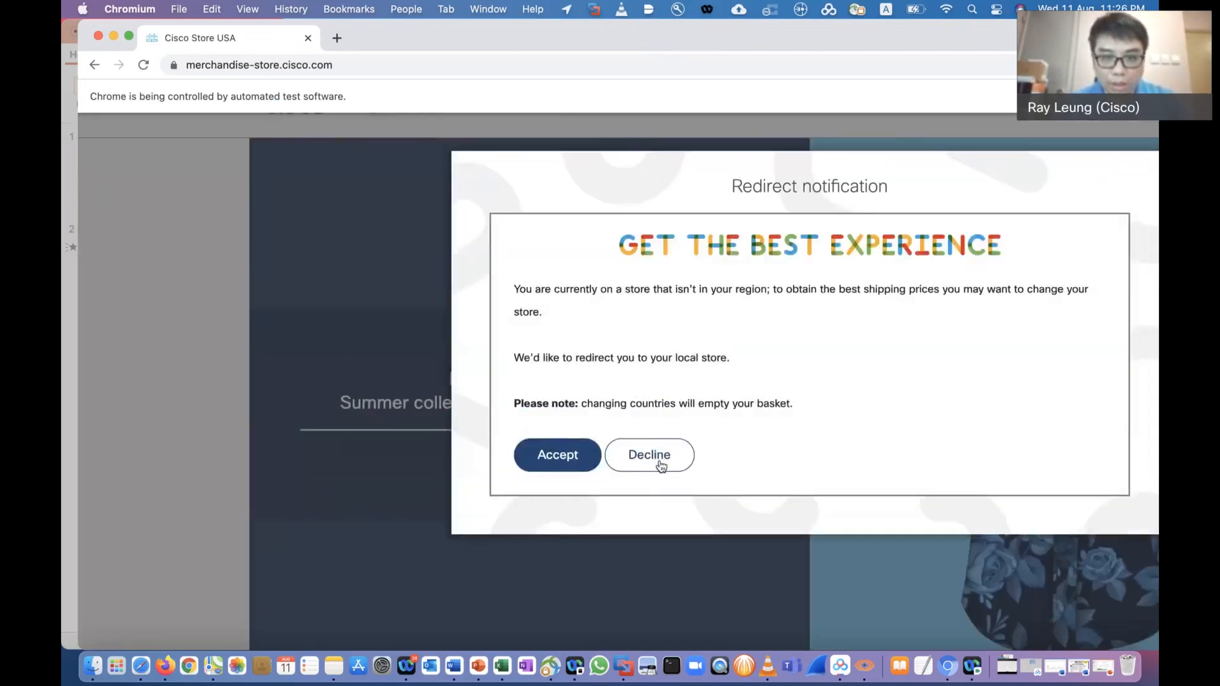
pyautogui.click(658, 463)
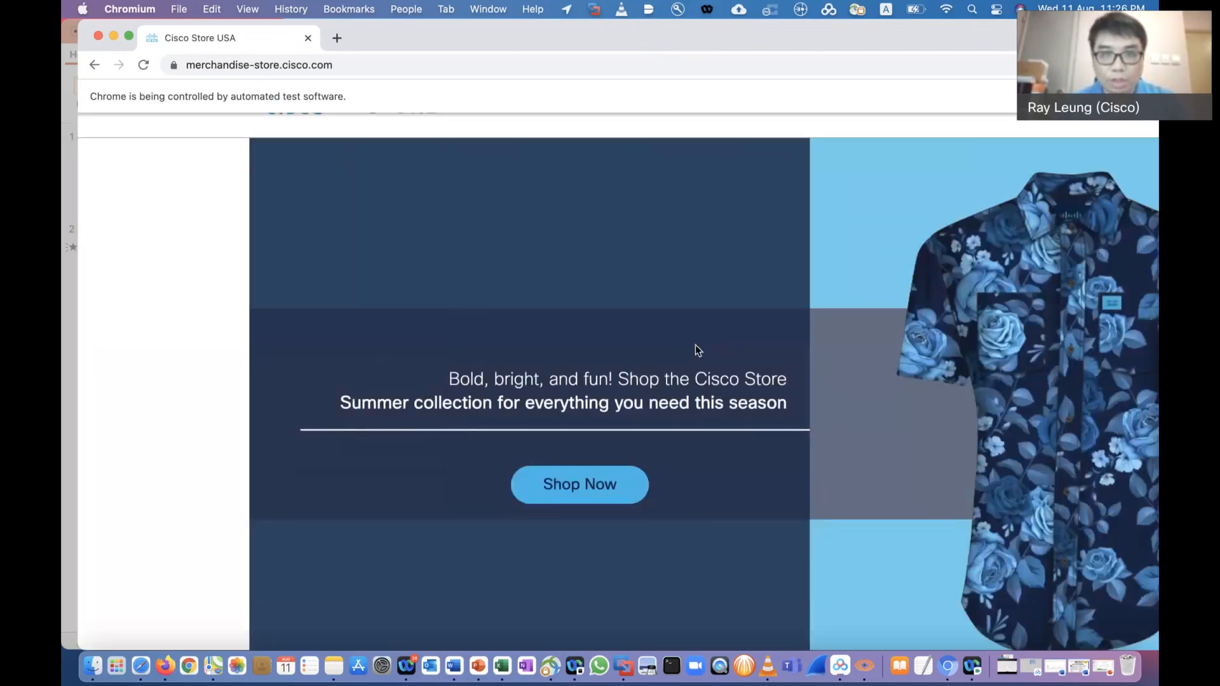
# Open the Equality Tines T-Shirt (Unisex) from the T-Shirts category and add one in size XLarge to the cart
pyautogui.scroll(2, 698, 349)
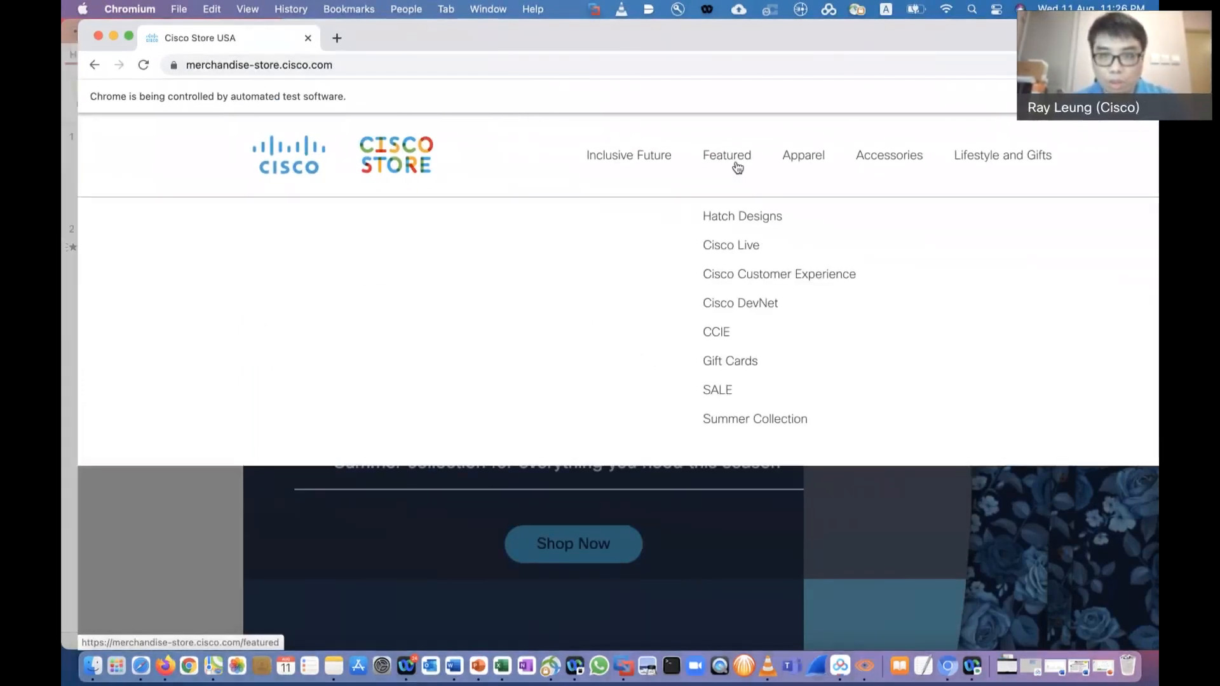
pyautogui.moveTo(790, 155)
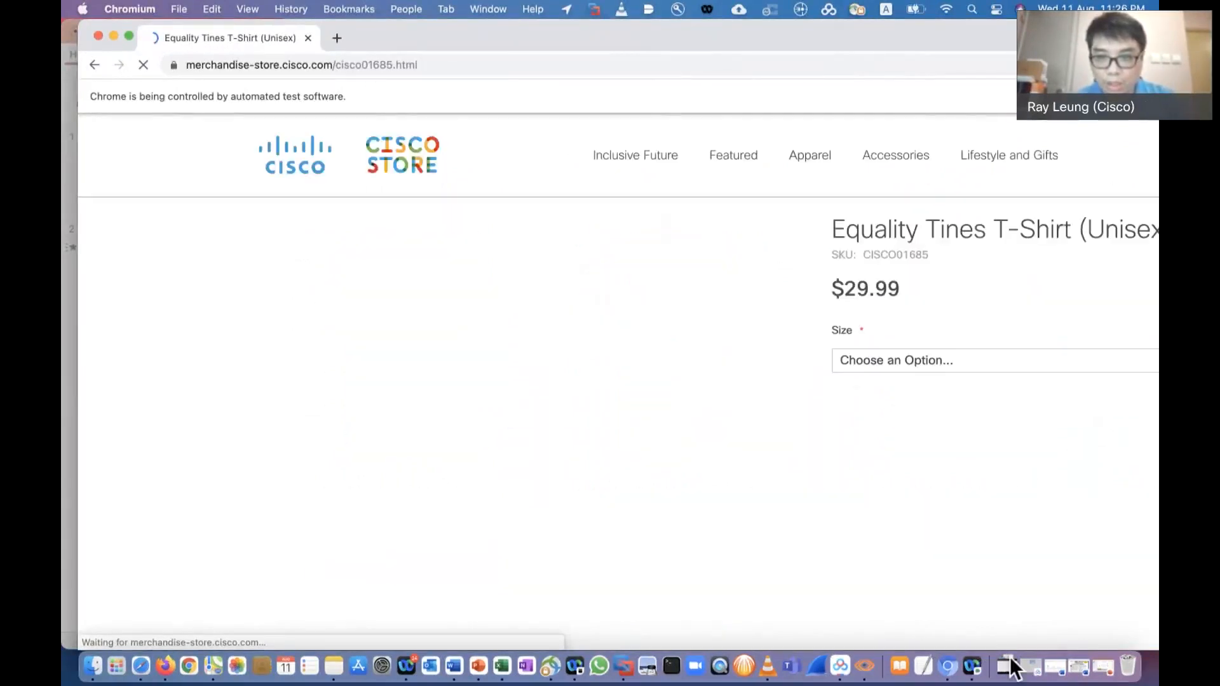
pyautogui.click(907, 440)
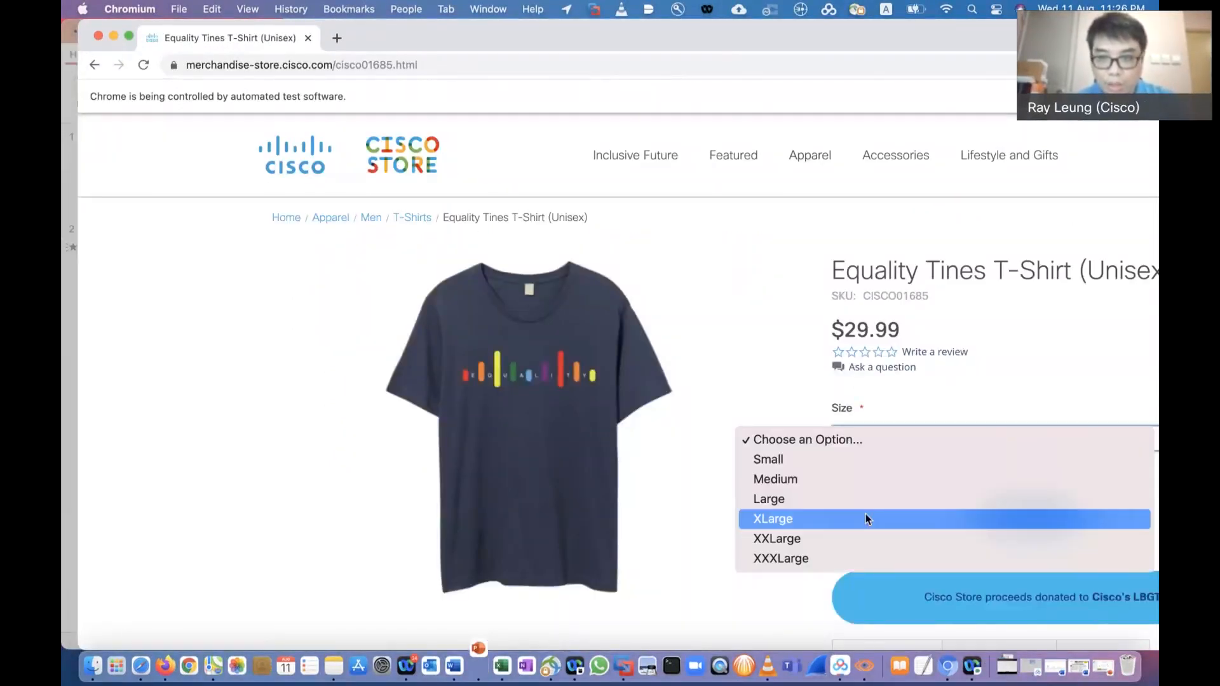
pyautogui.click(865, 513)
pyautogui.click(1017, 516)
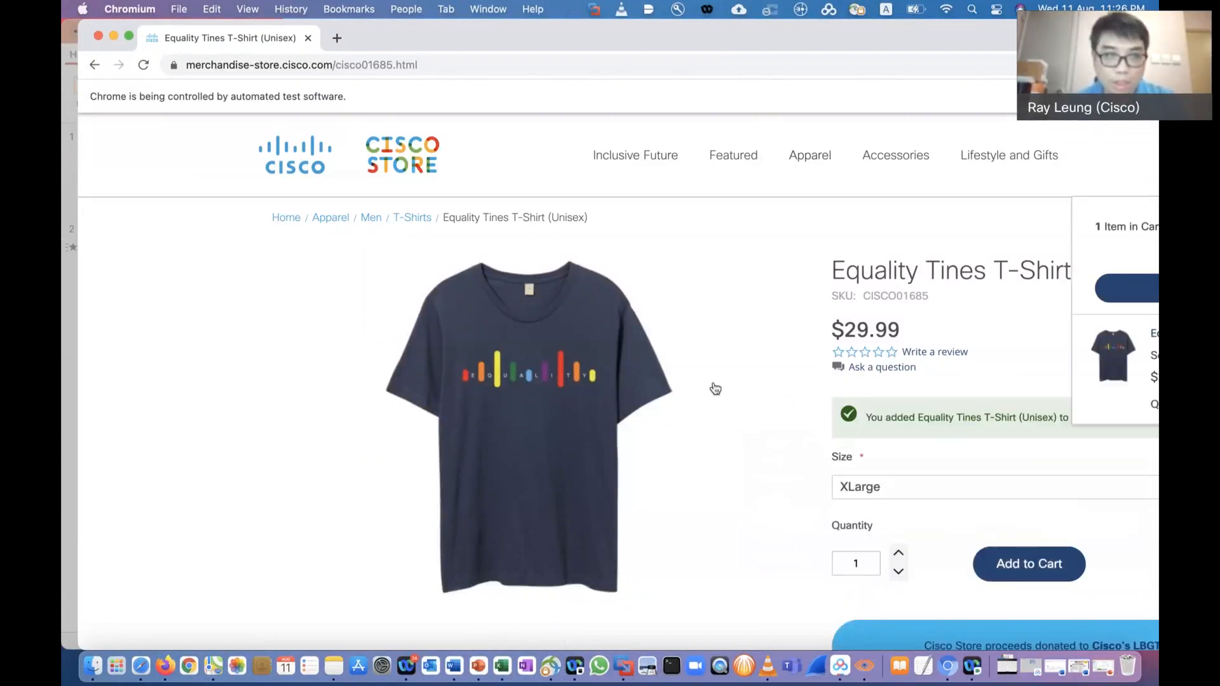
# Close the recorded browser window and stop the recording in the ThousandEyes Recorder IDE
pyautogui.click(97, 36)
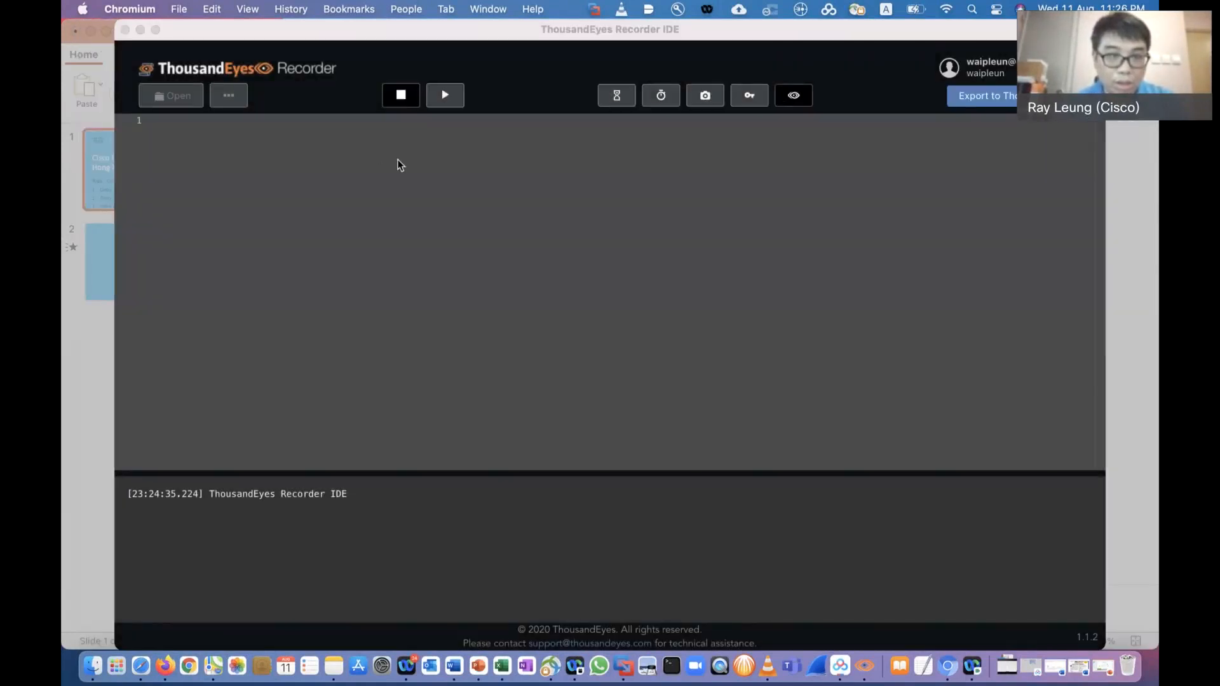
pyautogui.click(400, 102)
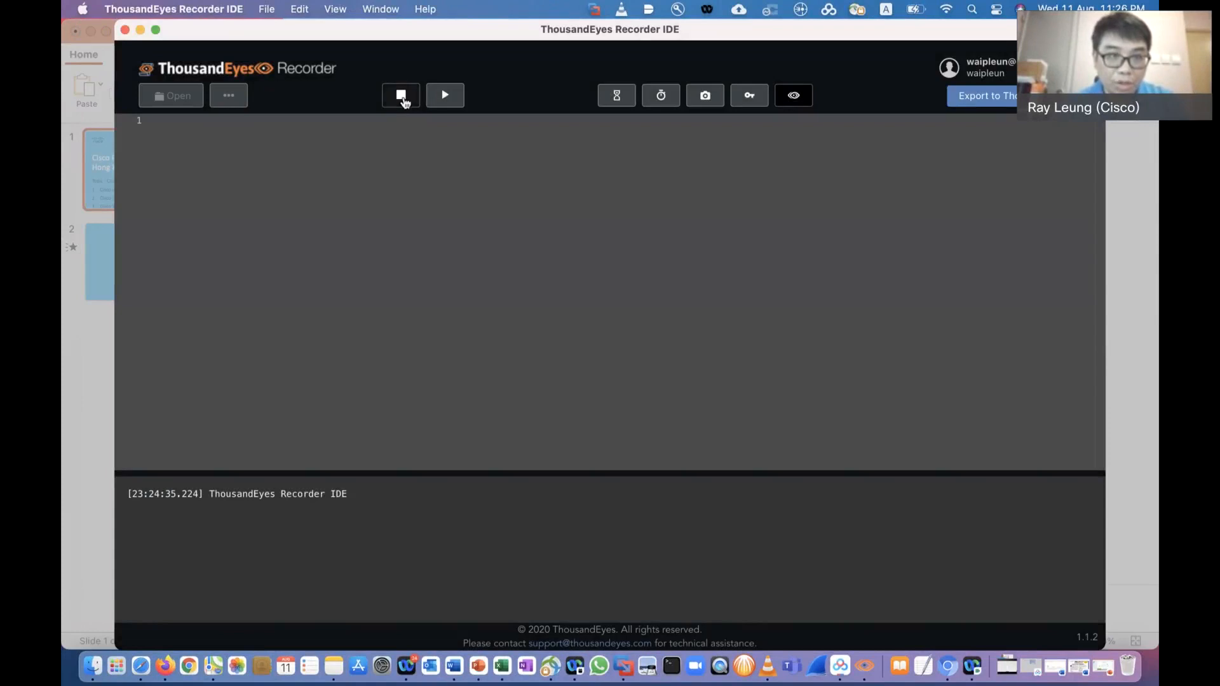
pyautogui.click(400, 100)
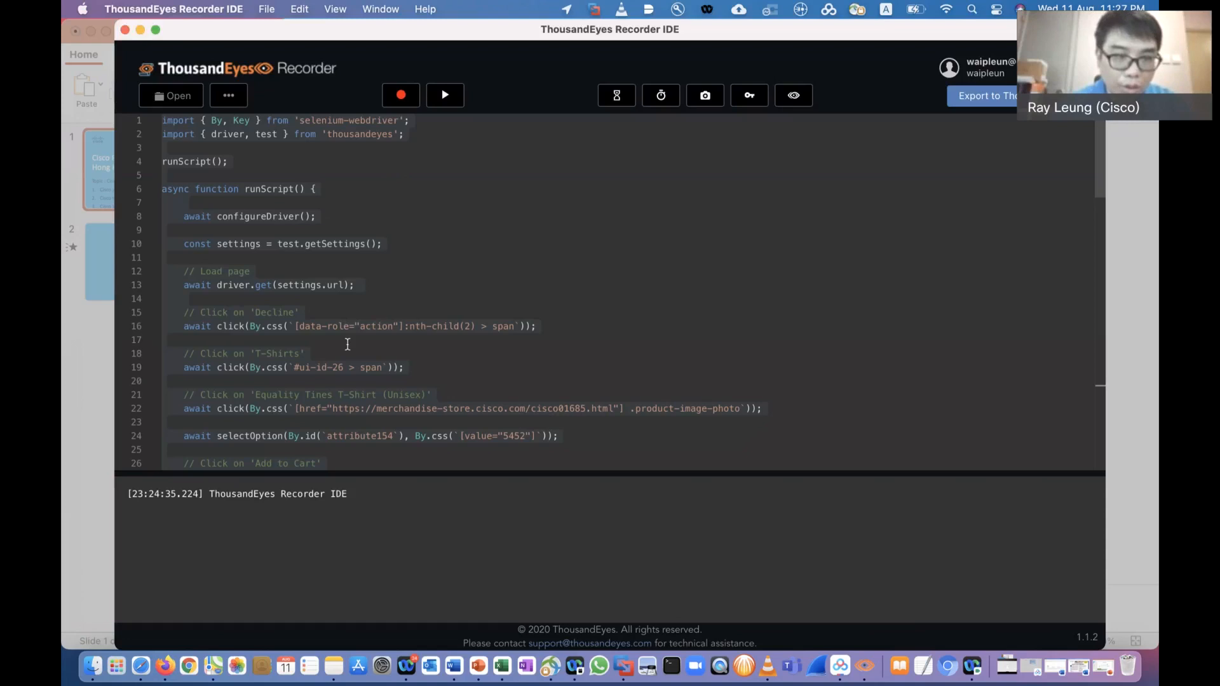
# Insert a screenshot command on a new line after the Add to Cart action in the recorded script
pyautogui.scroll(-3, 348, 344)
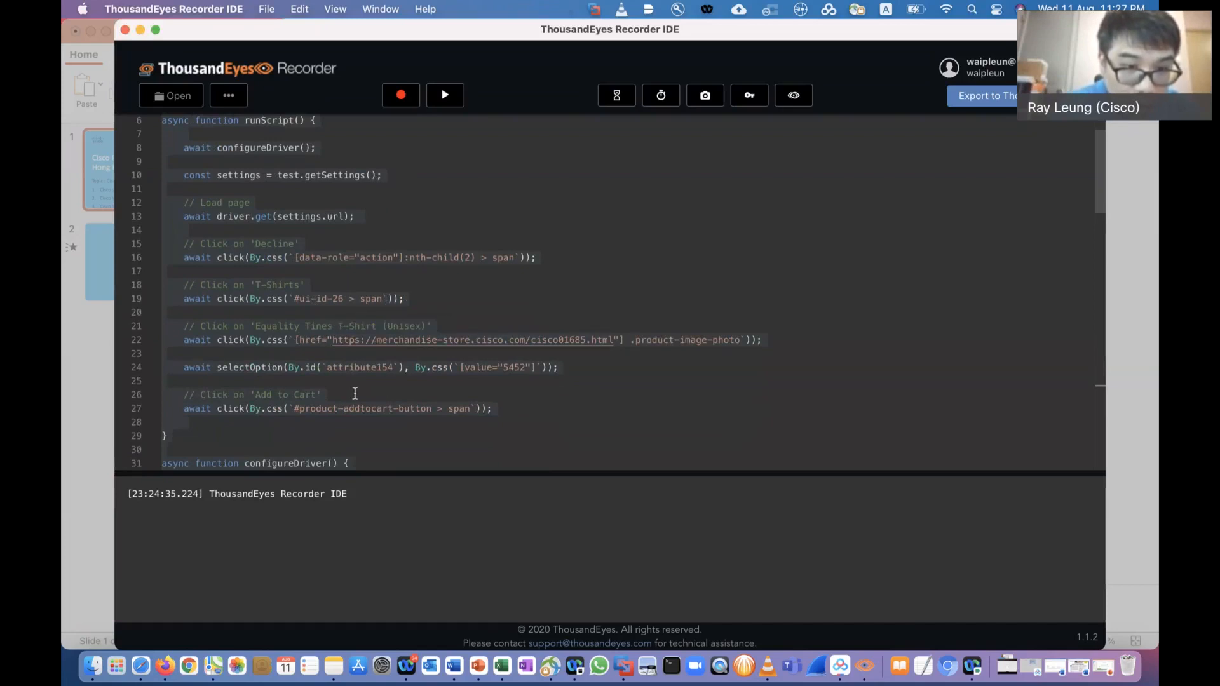
pyautogui.scroll(-2, 355, 393)
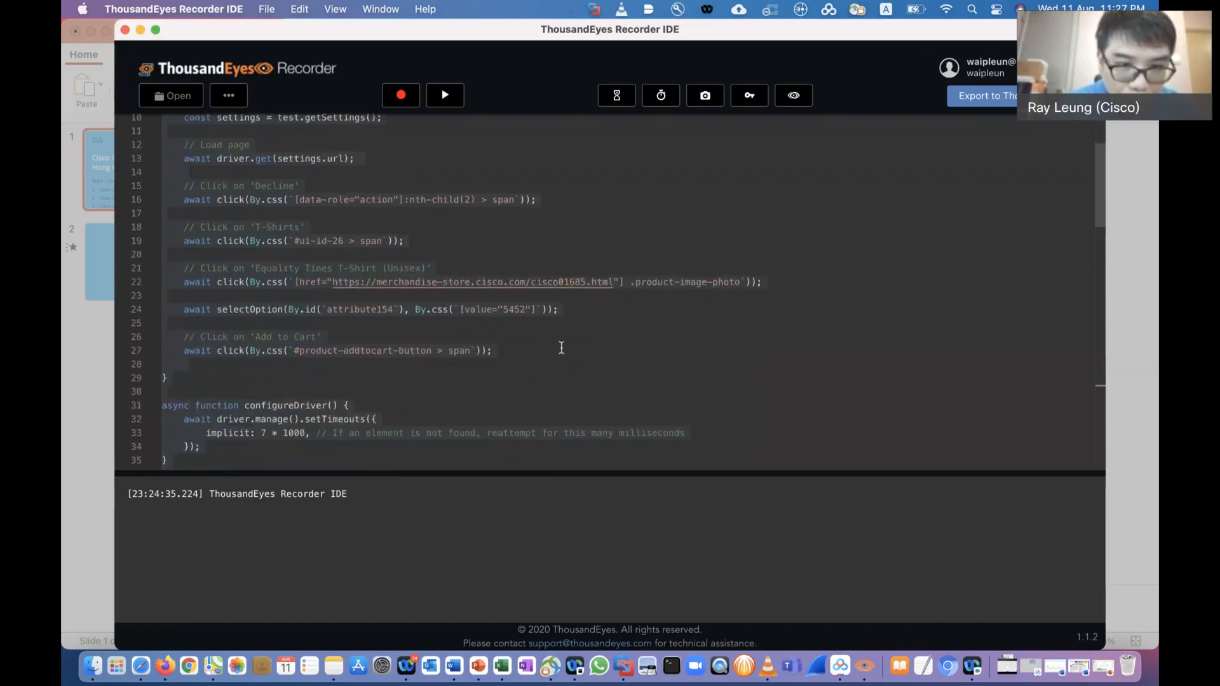
pyautogui.click(507, 352)
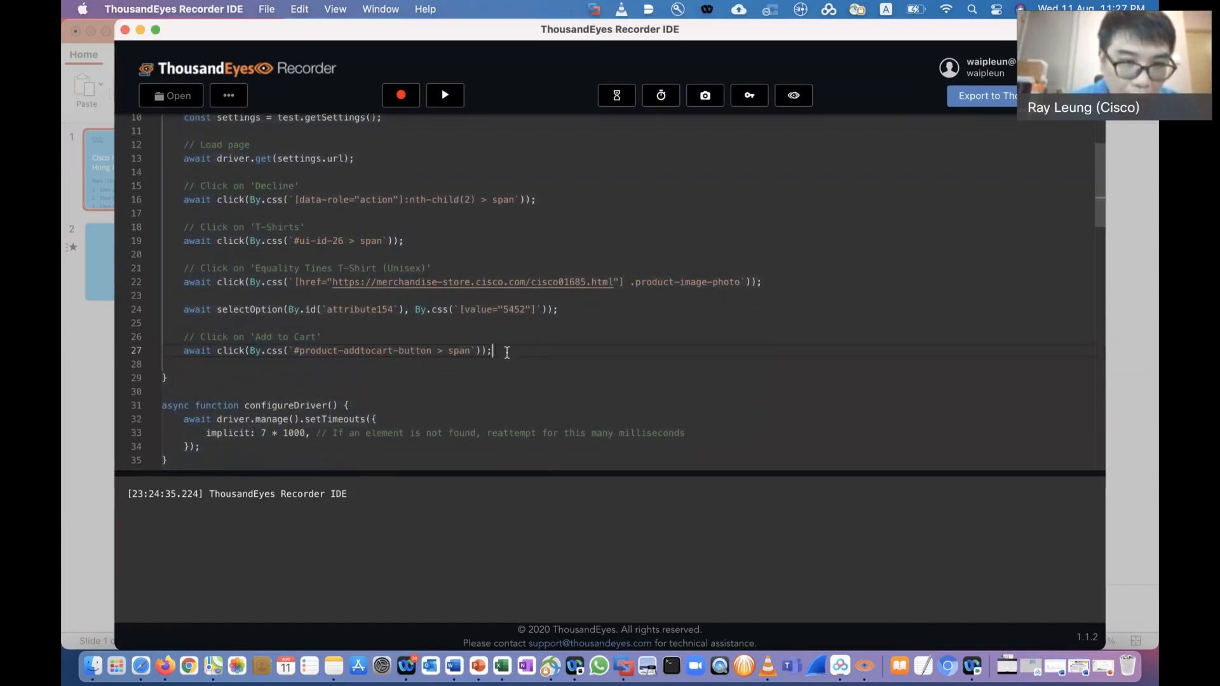
pyautogui.press('Return')
pyautogui.press('Return')
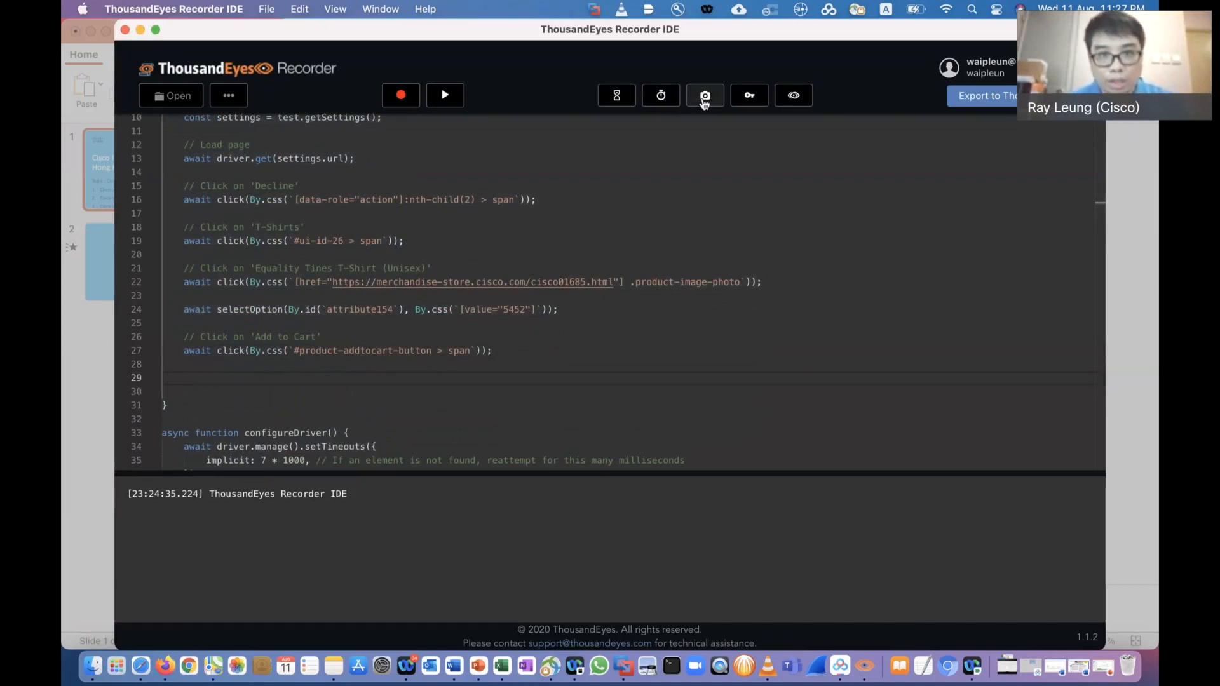
pyautogui.click(705, 99)
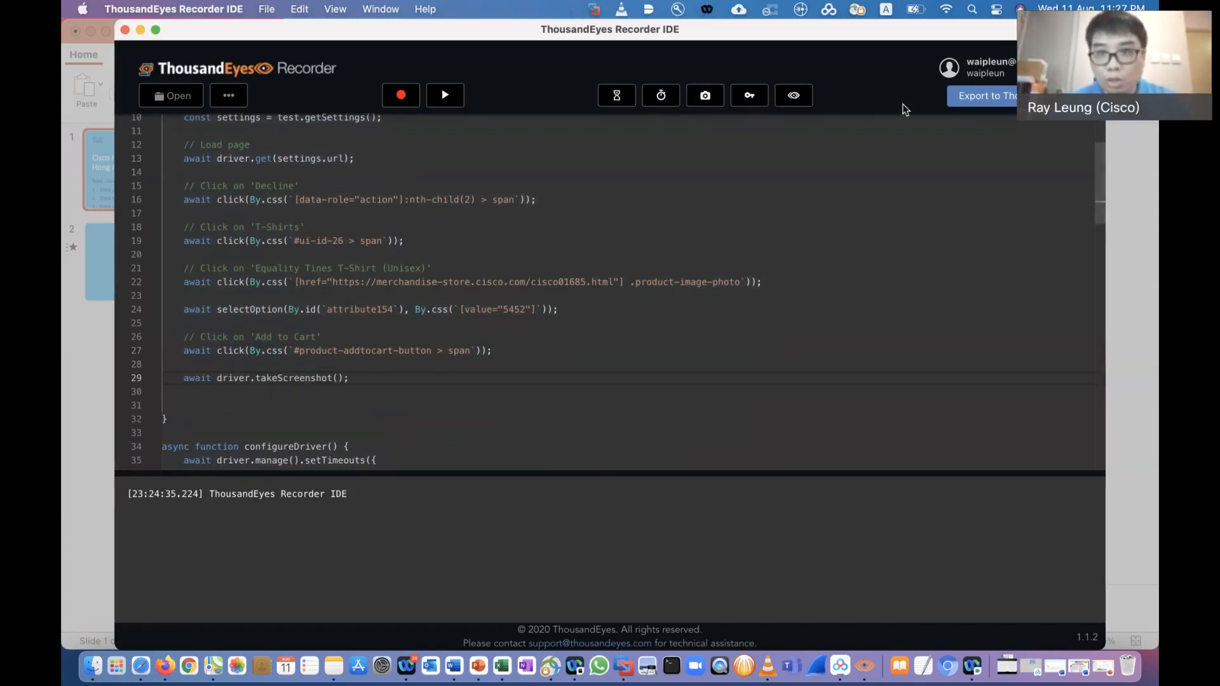
# Start exporting the script to ThousandEyes and name the test "Cisco Store - Trans Test"
pyautogui.click(996, 103)
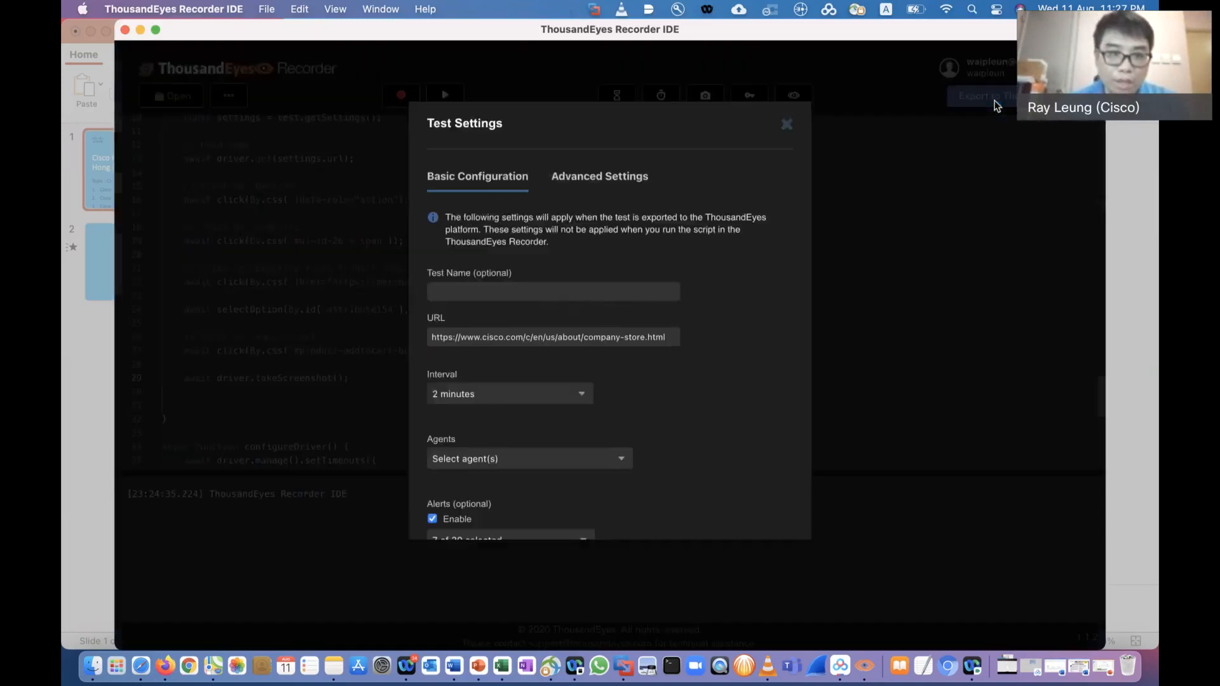
pyautogui.click(534, 290)
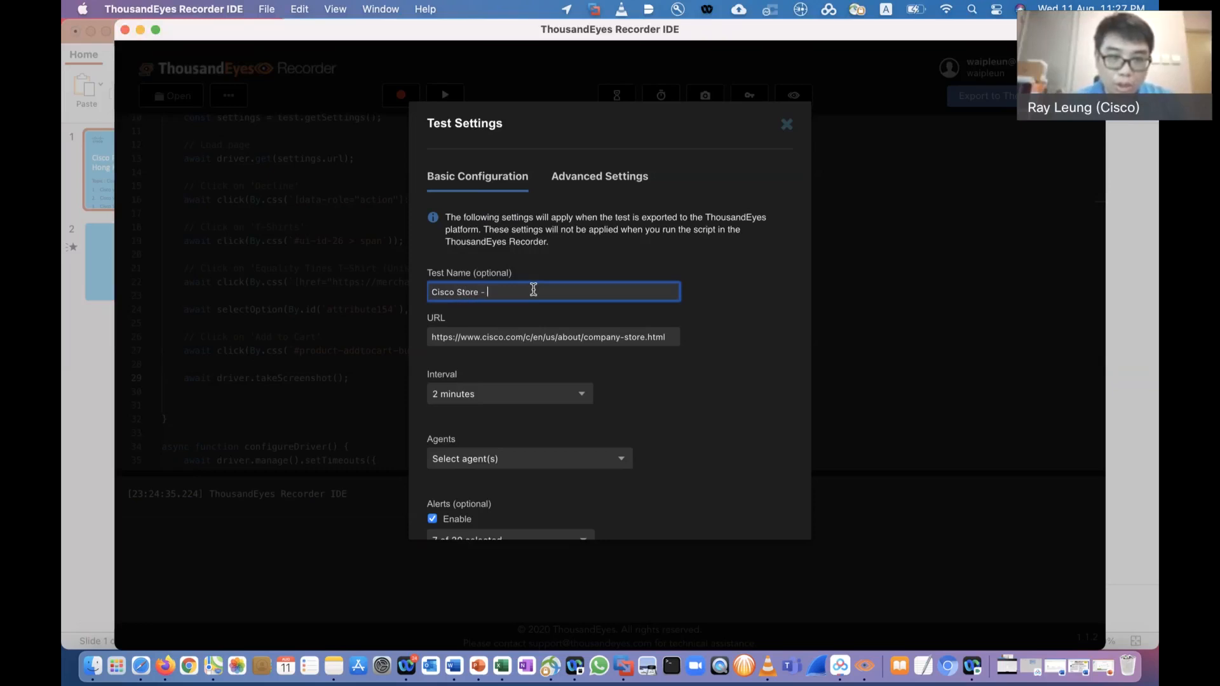
pyautogui.write('Cisco Store - Tranc')
pyautogui.press('BackSpace')
pyautogui.write('s')
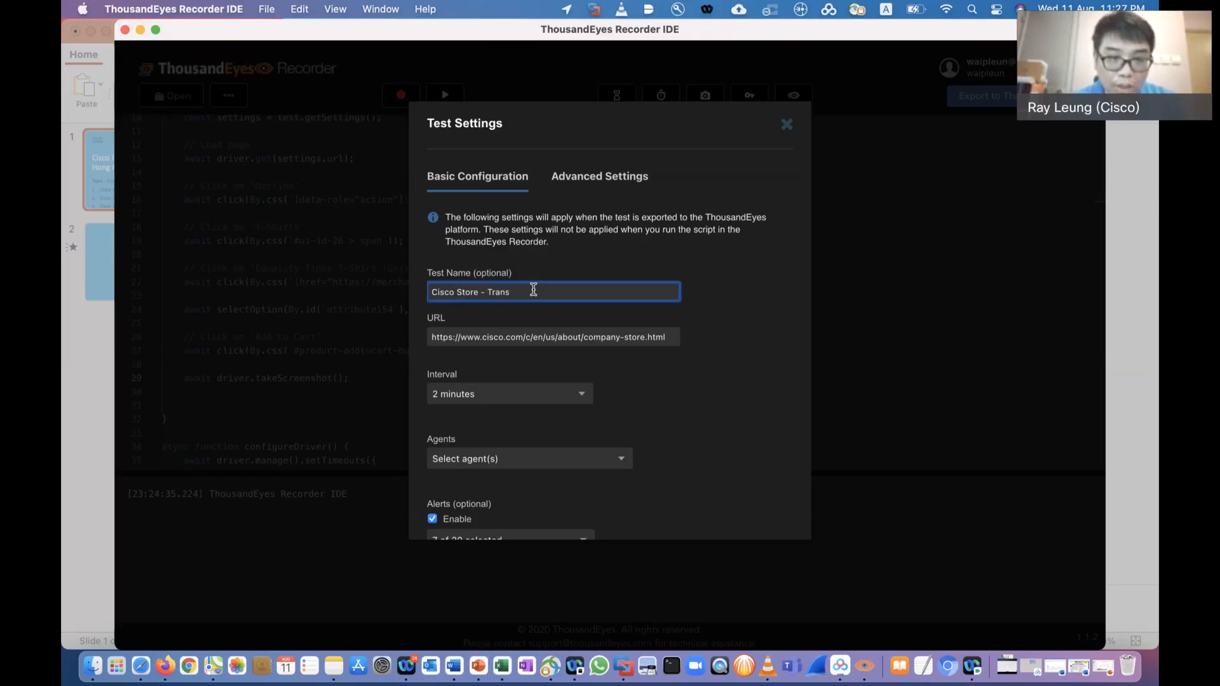
pyautogui.write(' Test')
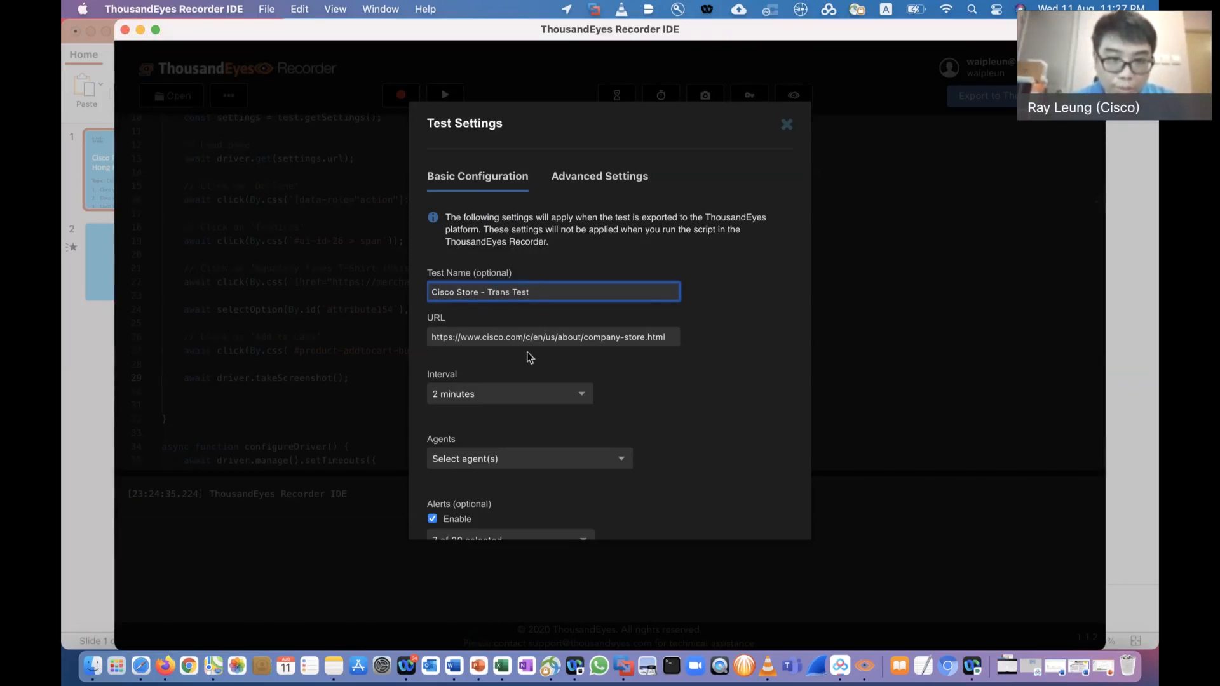
# Assign the Wan Chai, Hong Kong agent to the test and export it to ThousandEyes
pyautogui.click(512, 463)
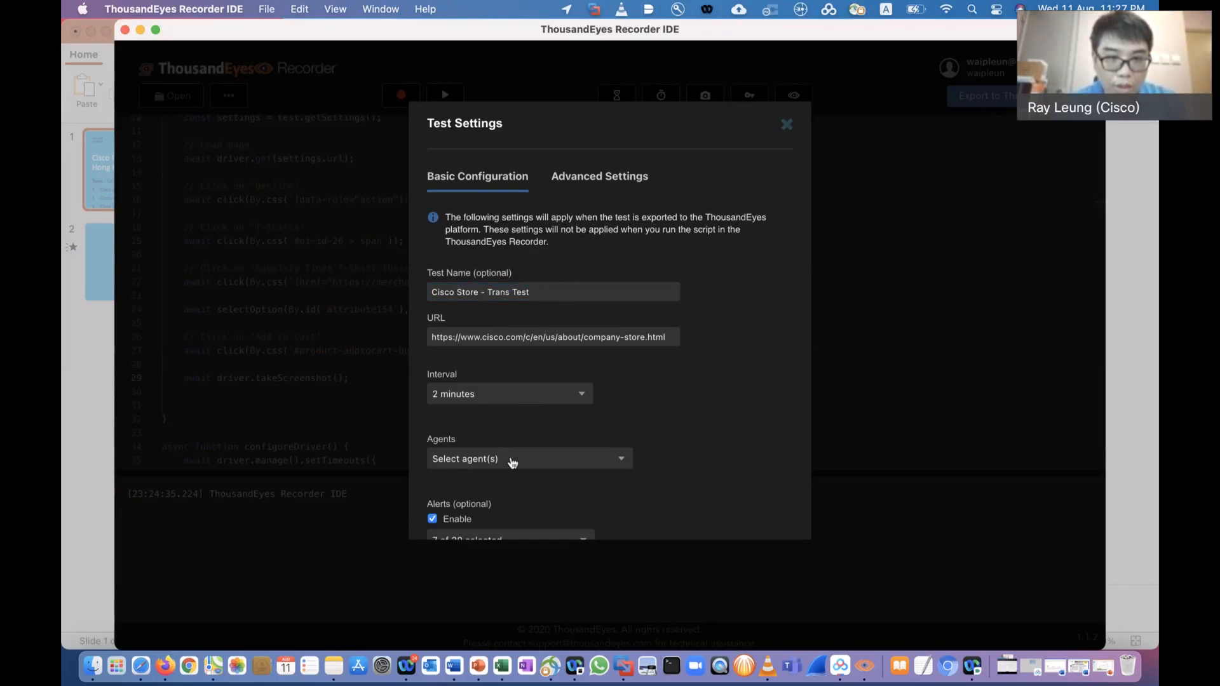
pyautogui.write('Hong Kong')
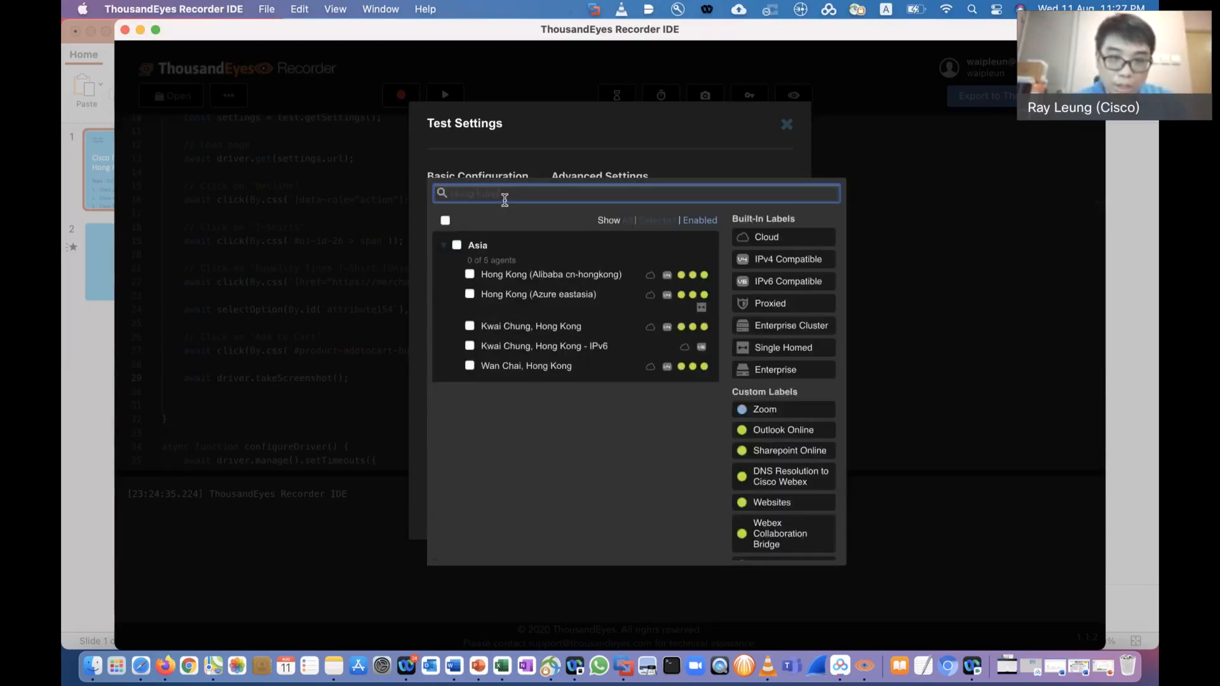
pyautogui.click(470, 366)
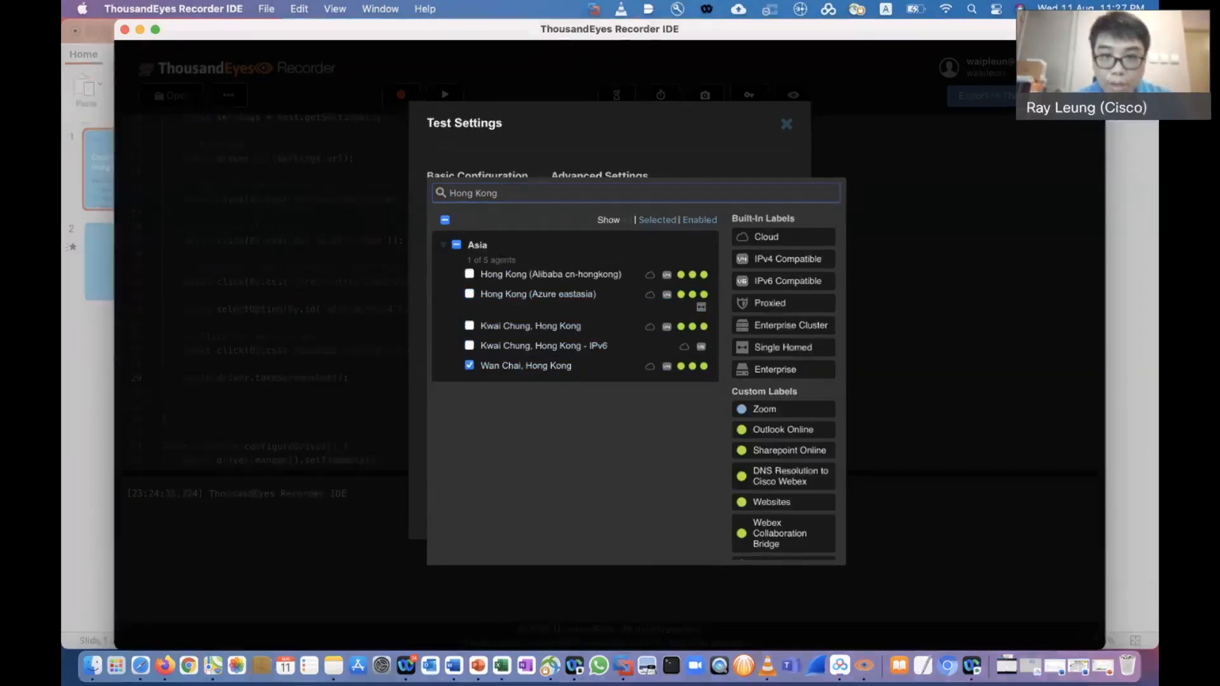
pyautogui.press('Escape')
pyautogui.scroll(-3, 609, 343)
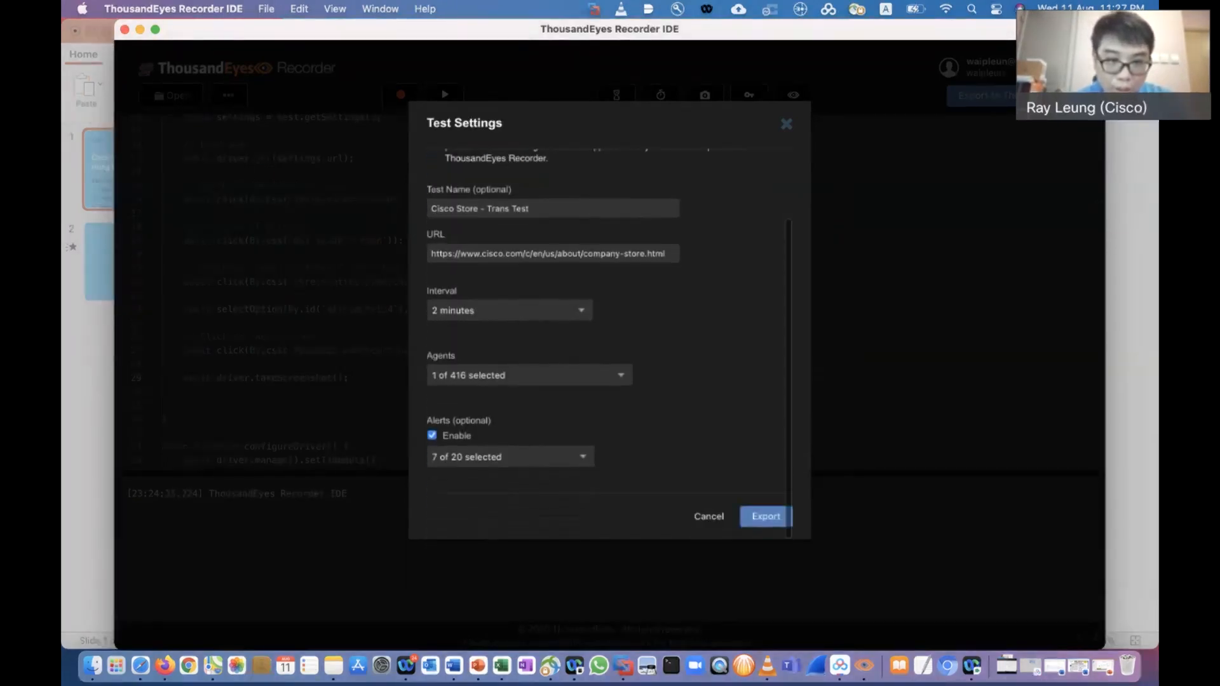
pyautogui.click(766, 517)
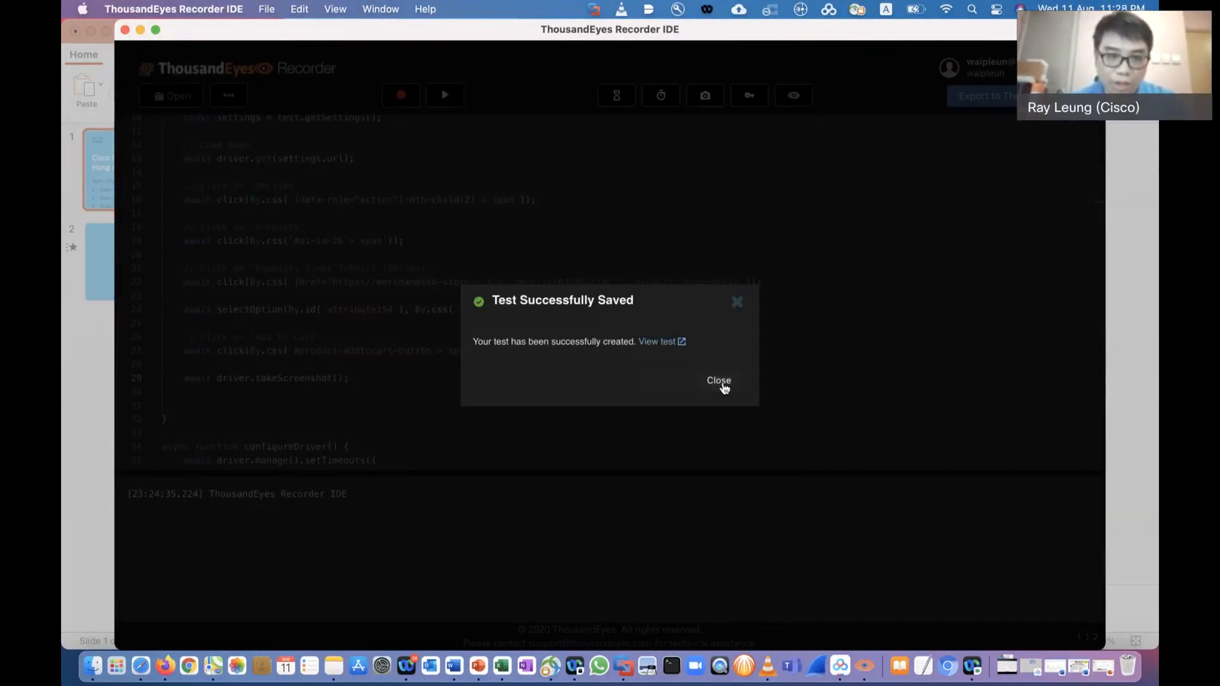
pyautogui.click(719, 379)
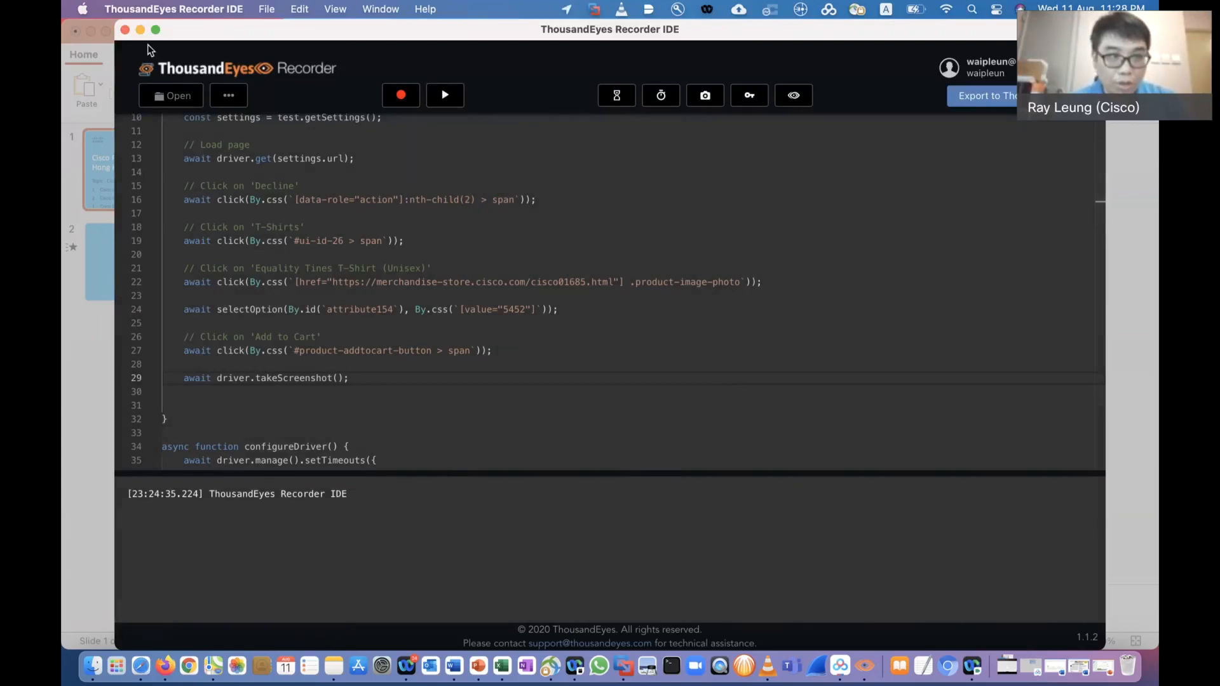
# Close the Recorder IDE and cancel closing the unsaved Cisco Partners Tech Hong Kong presentation
pyautogui.click(125, 30)
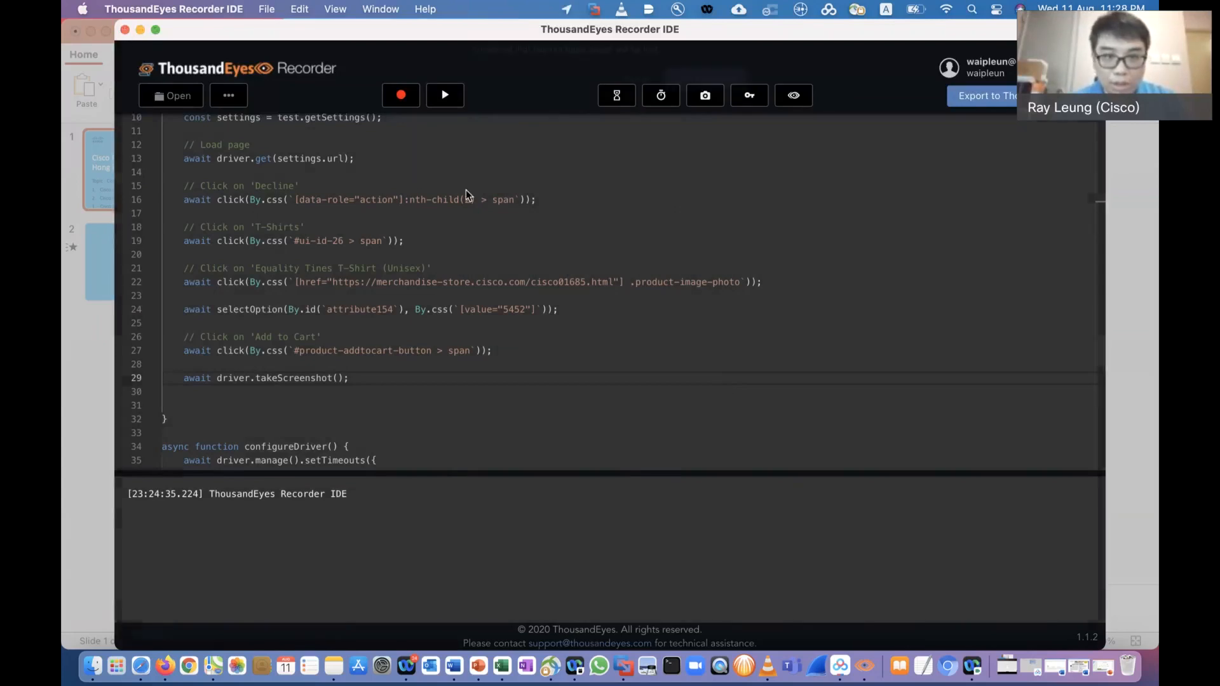
pyautogui.click(694, 198)
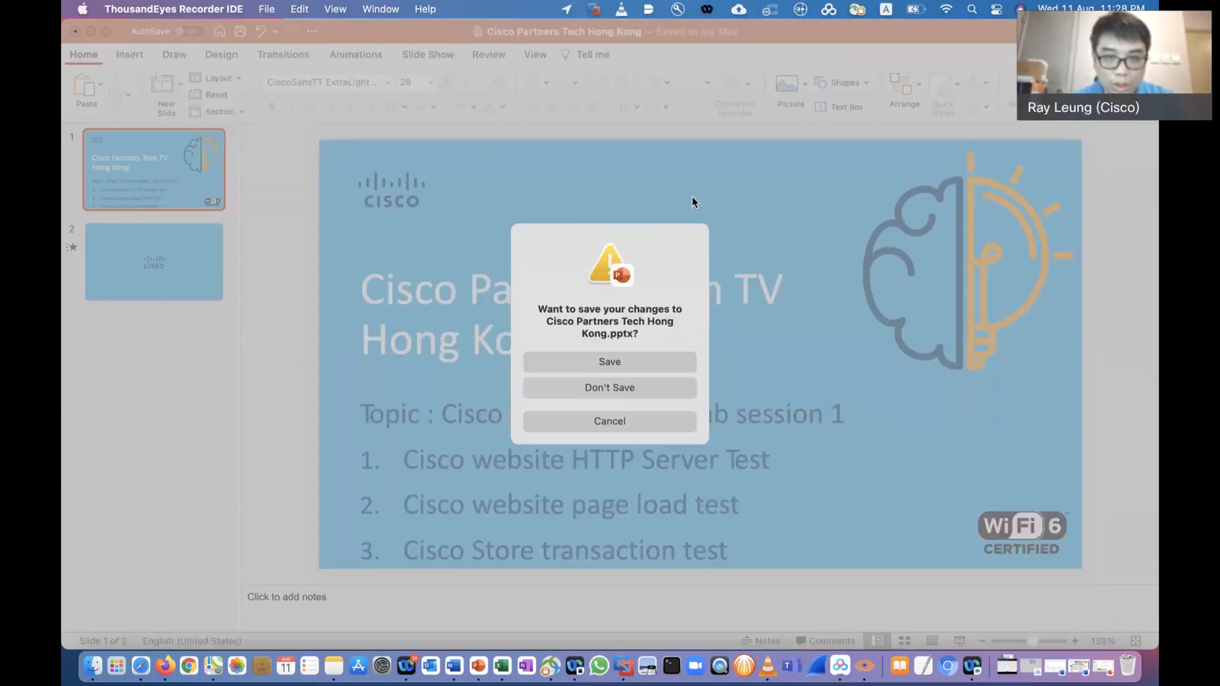
pyautogui.click(614, 417)
# Switch to Safari and return to the list of tests in the ThousandEyes Test Settings
pyautogui.click(141, 666)
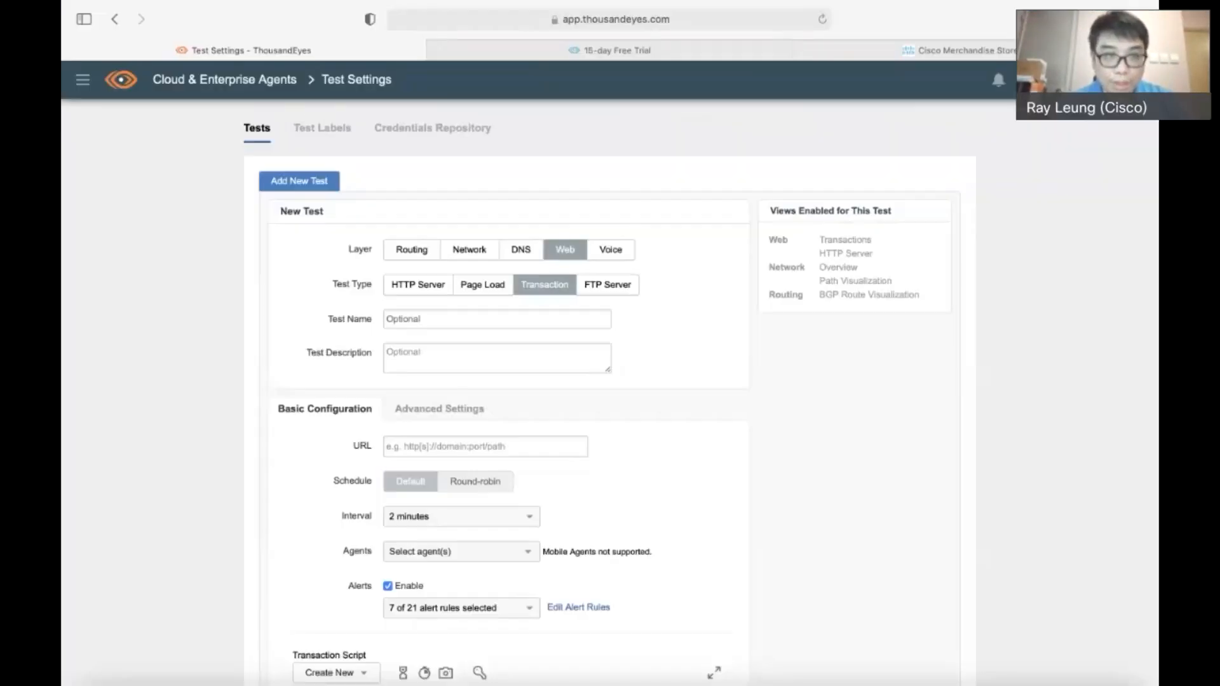
pyautogui.click(83, 79)
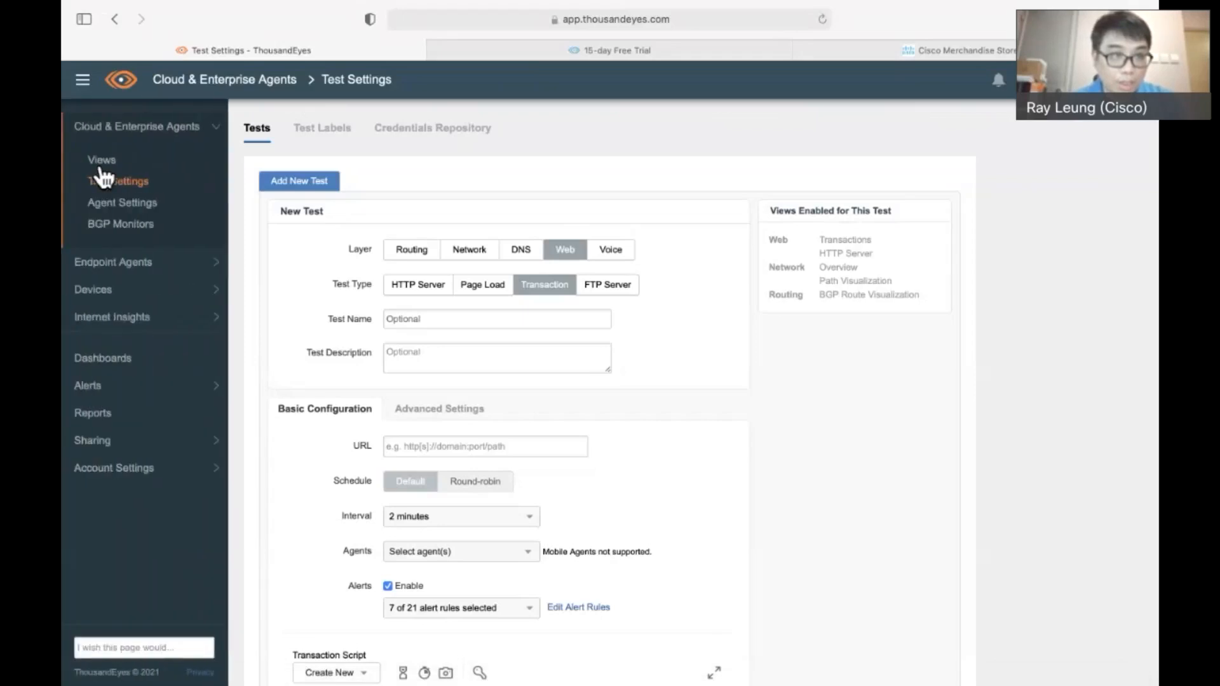
pyautogui.click(161, 374)
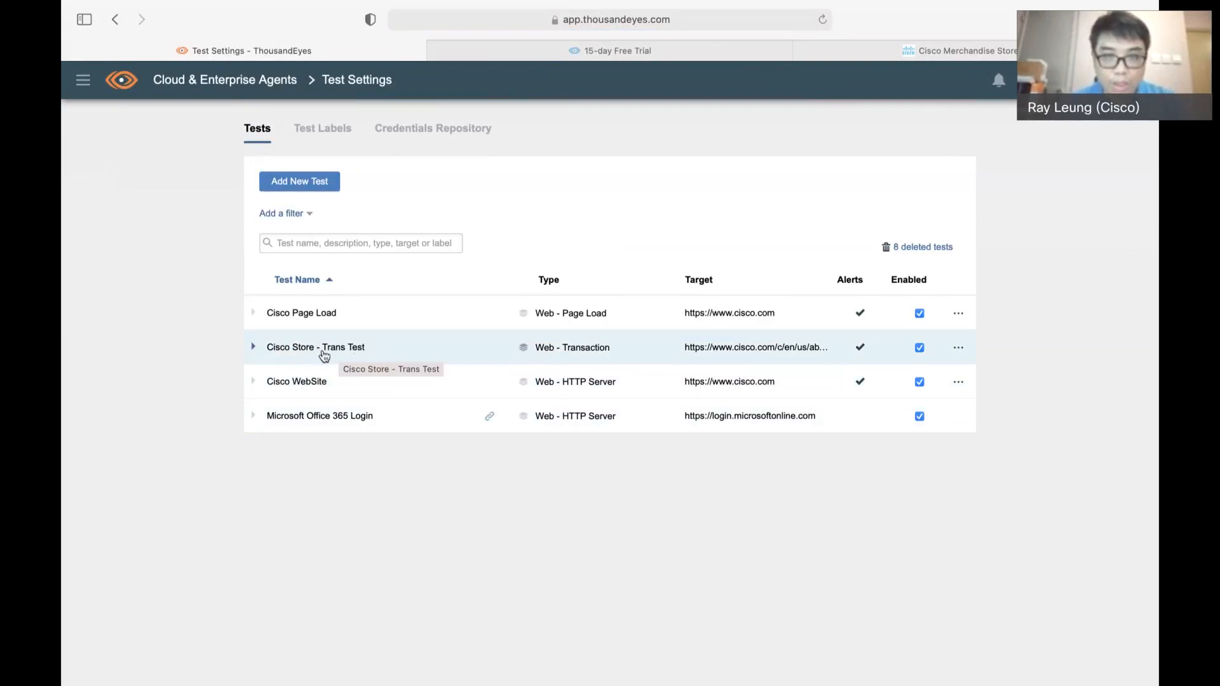
# Open the Views of the Cisco WebSite HTTP Server test and examine which metrics it offers
pyautogui.click(85, 86)
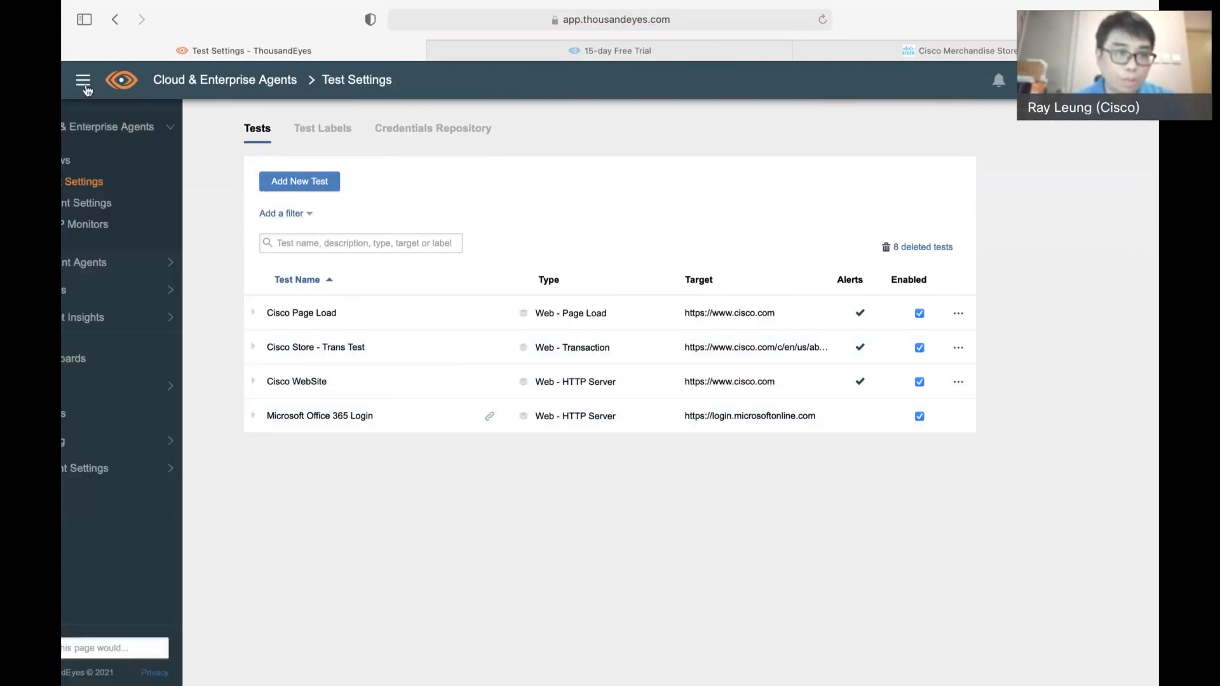
pyautogui.click(112, 162)
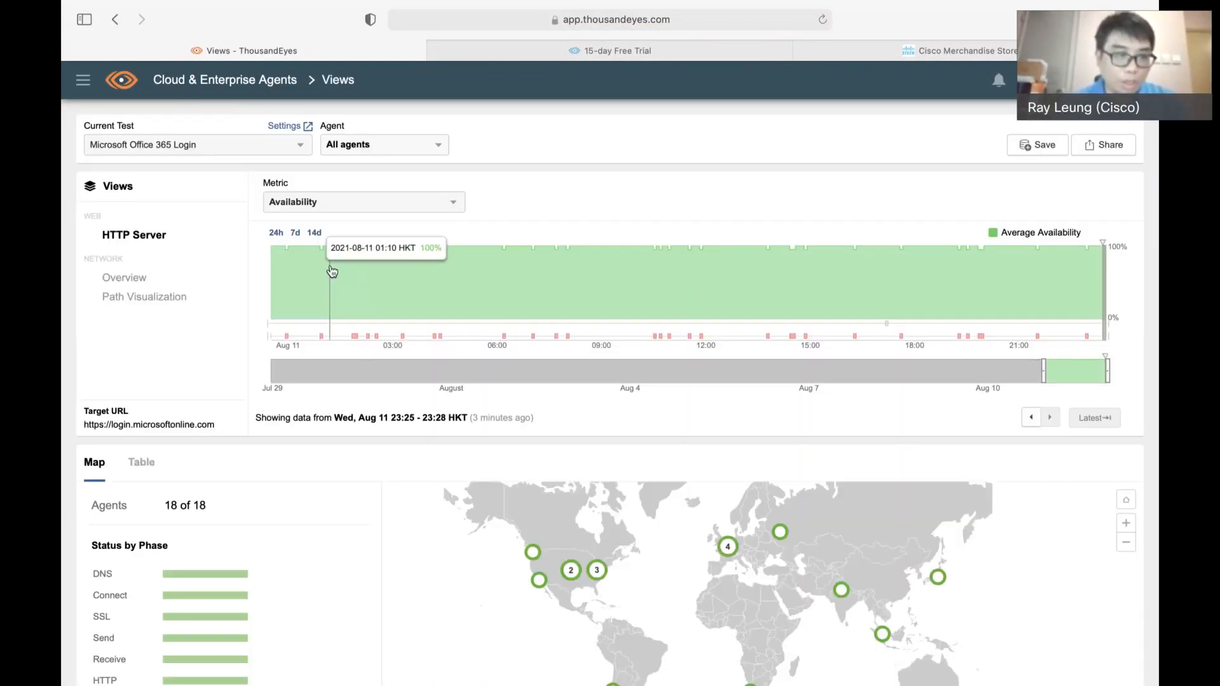
pyautogui.click(190, 145)
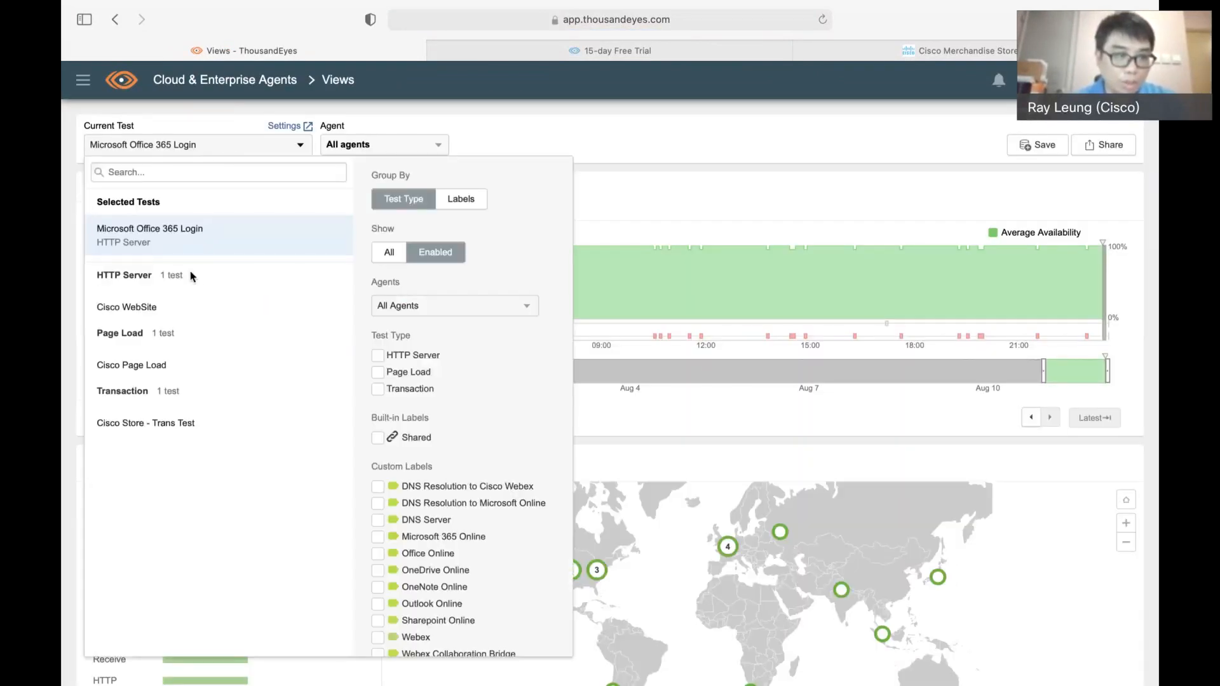
pyautogui.click(177, 312)
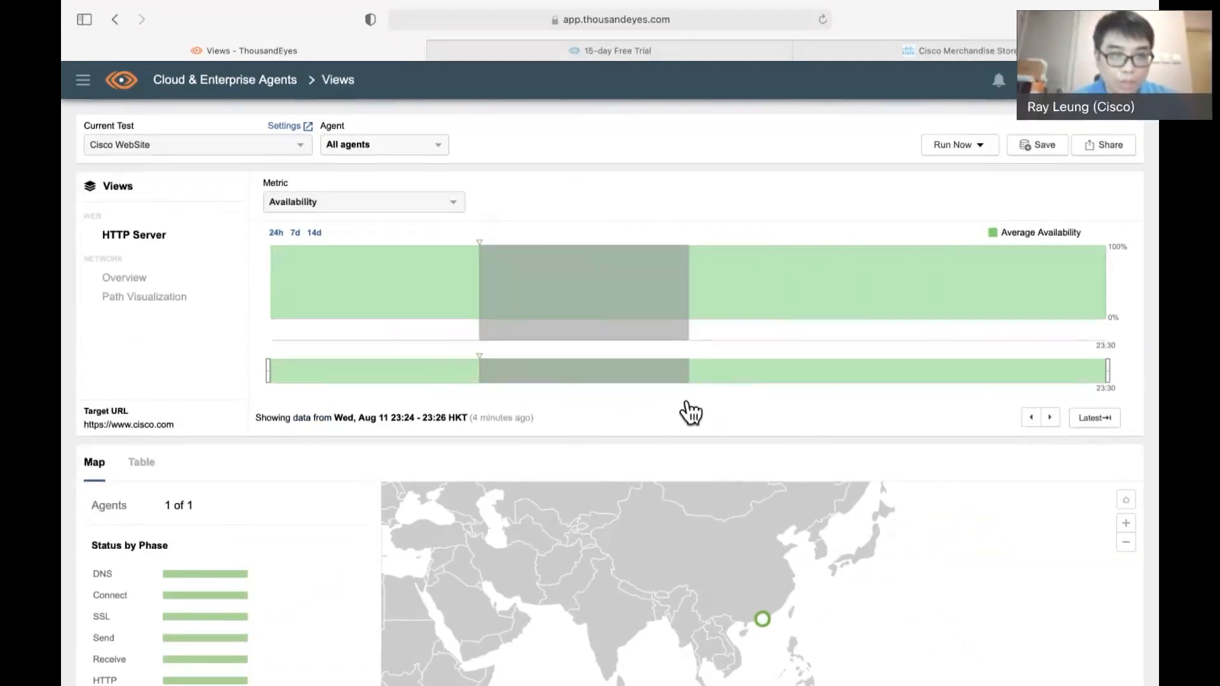
pyautogui.click(355, 202)
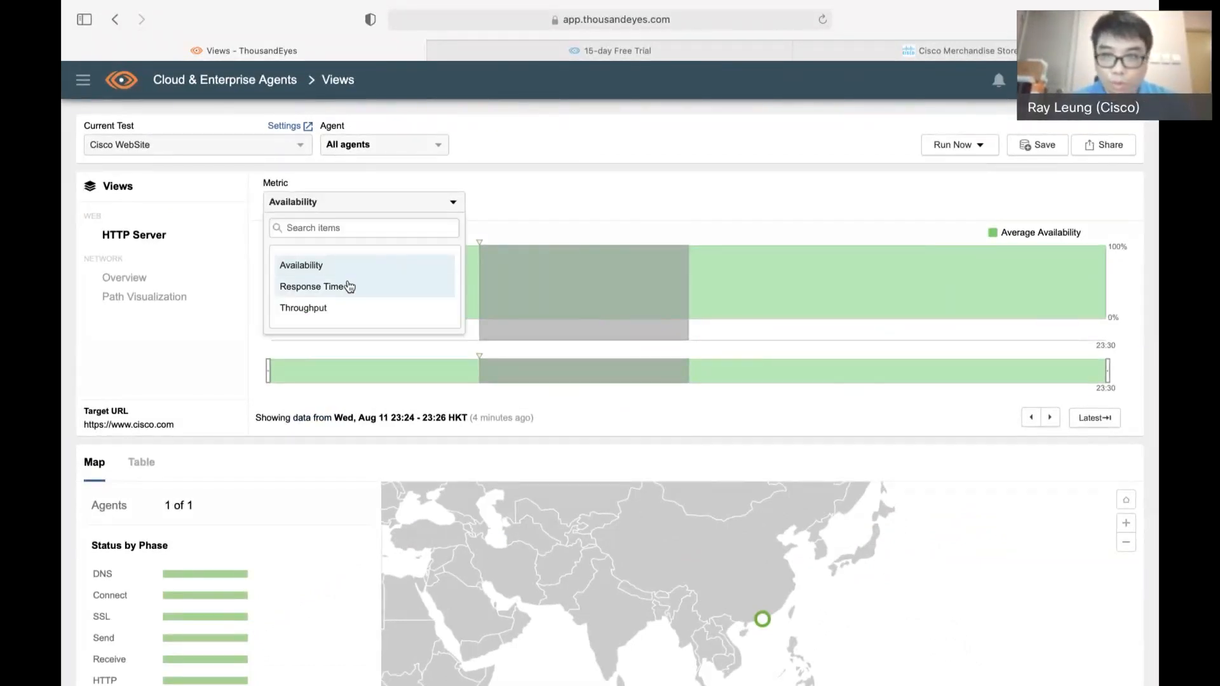
pyautogui.click(515, 213)
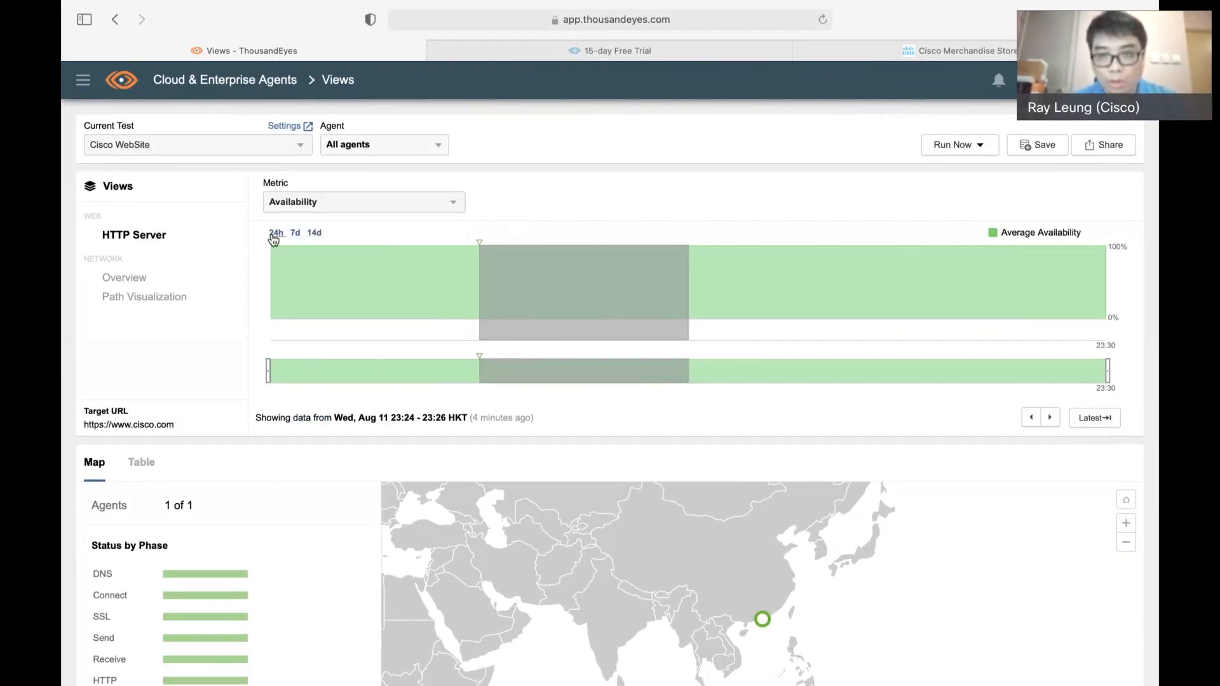
# Open the network Overview of the Cisco WebSite test, check which metrics it offers, and show the agent results as a table
pyautogui.click(139, 281)
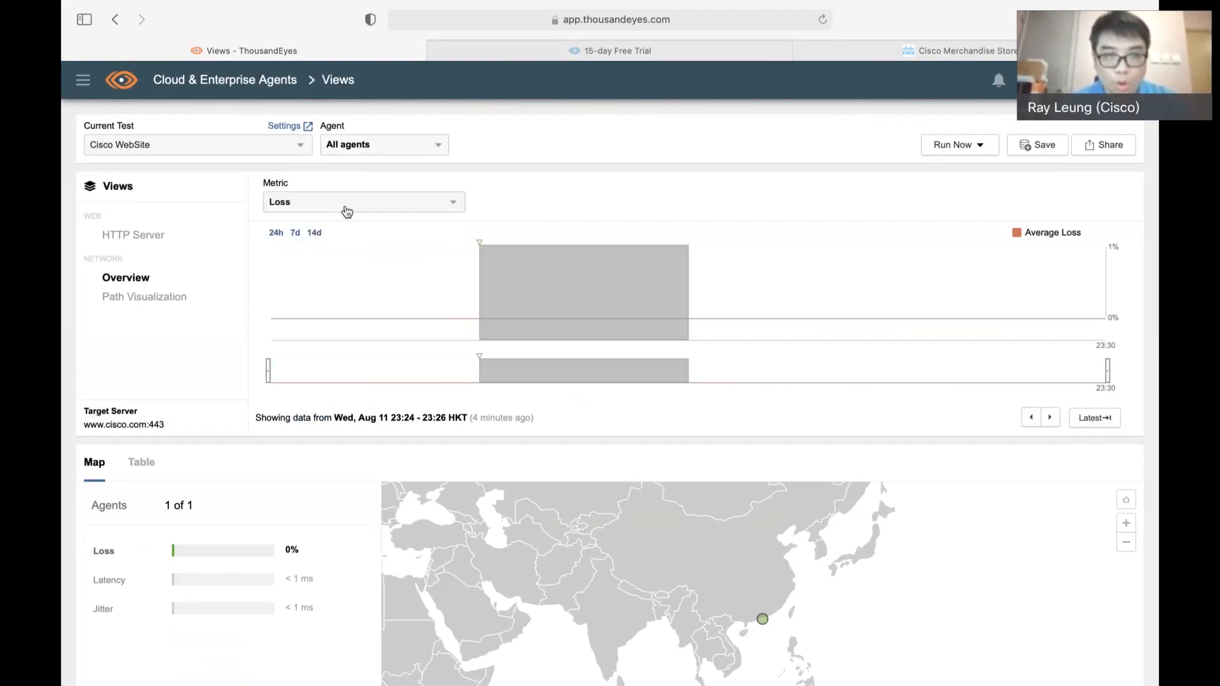
pyautogui.click(356, 208)
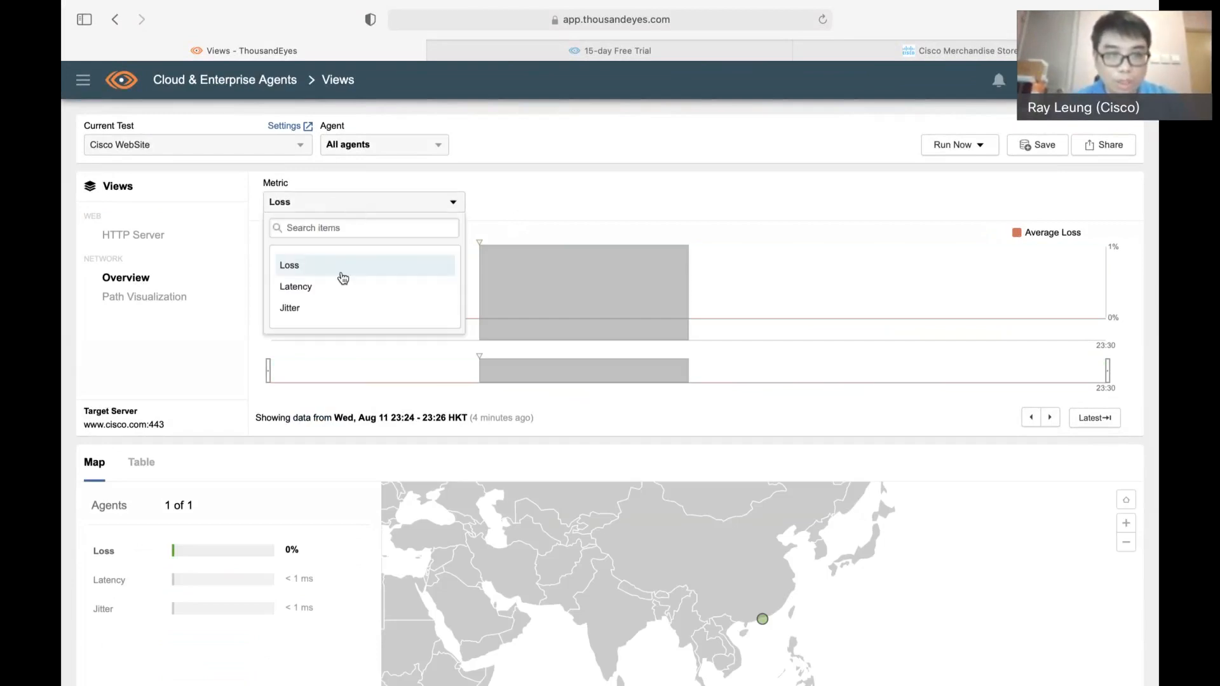
pyautogui.click(544, 219)
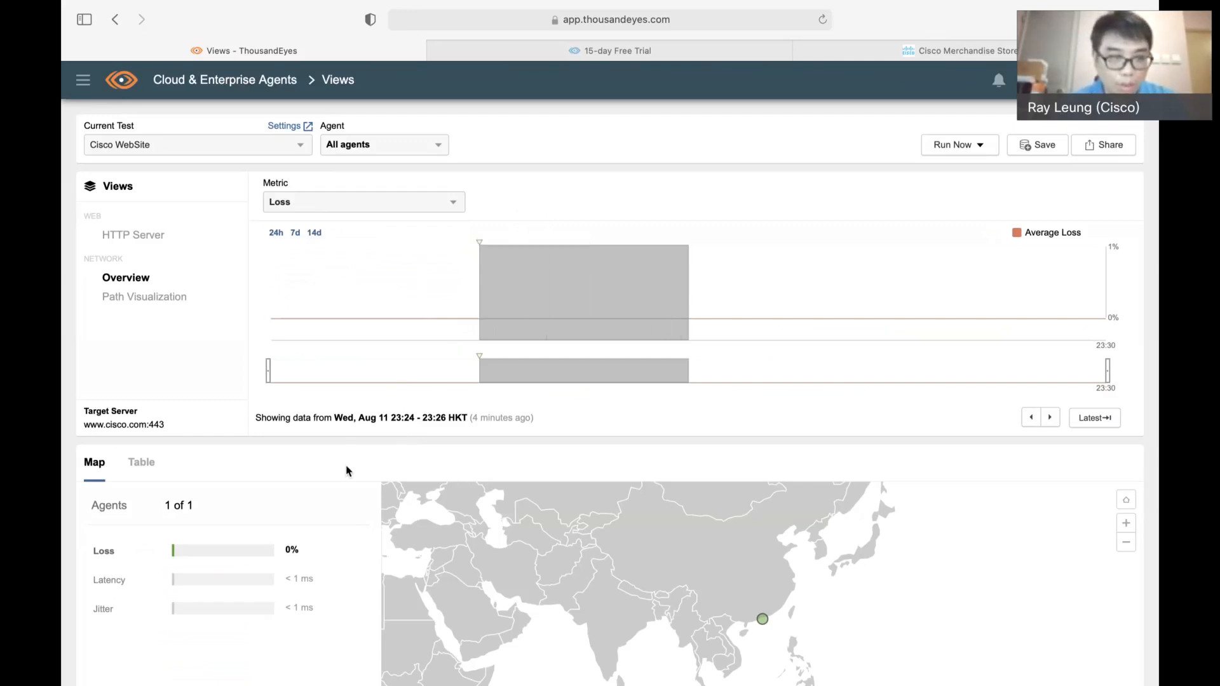
pyautogui.scroll(-1, 347, 471)
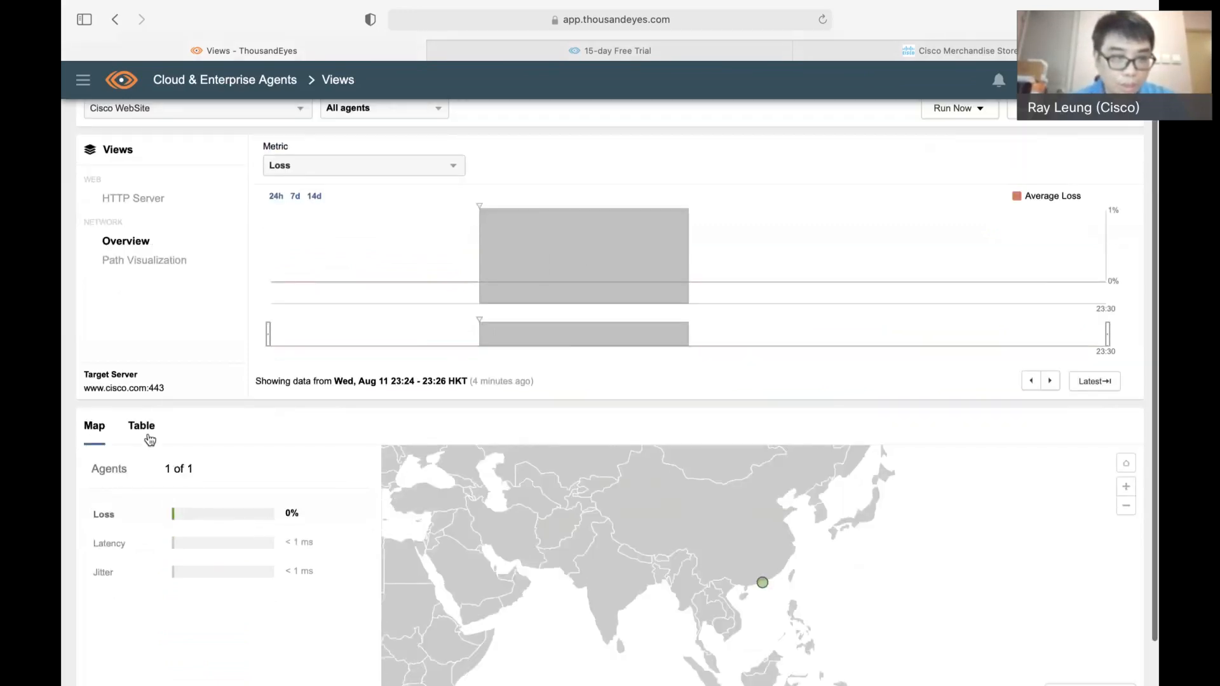
pyautogui.click(148, 438)
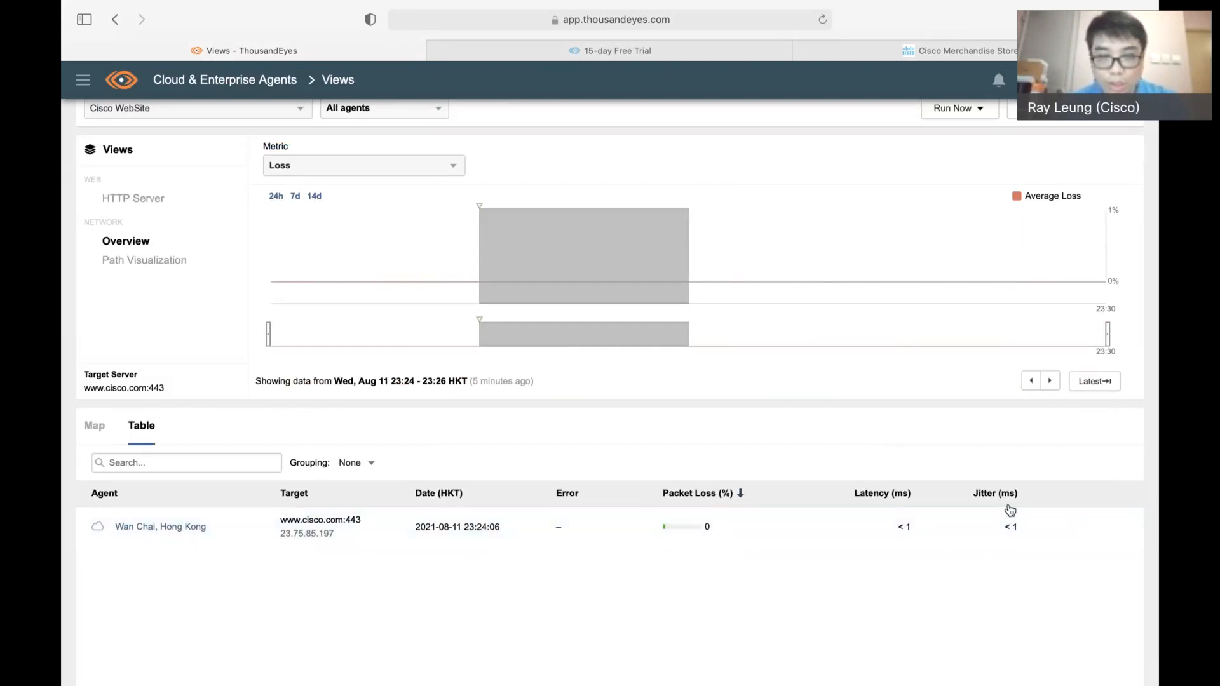
# Open the Path Visualization of the Cisco WebSite test and inspect the Wan Chai agent and the HostDime.com node
pyautogui.scroll(1, 340, 401)
pyautogui.click(145, 304)
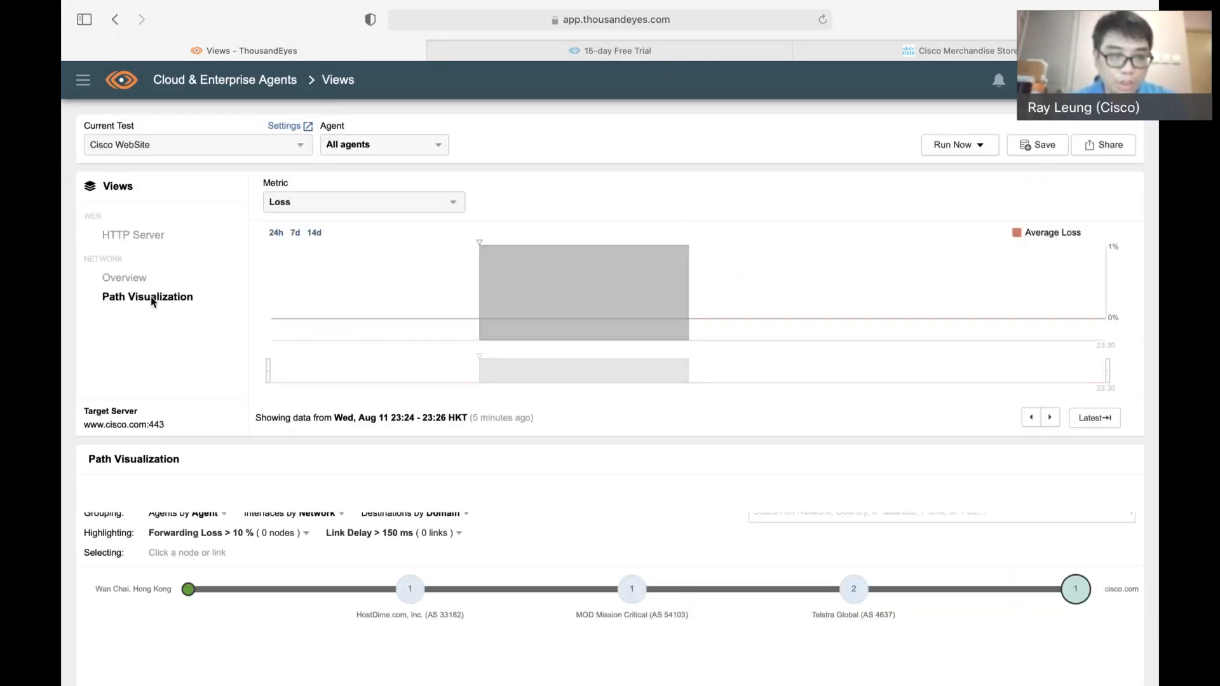
pyautogui.scroll(-3, 276, 437)
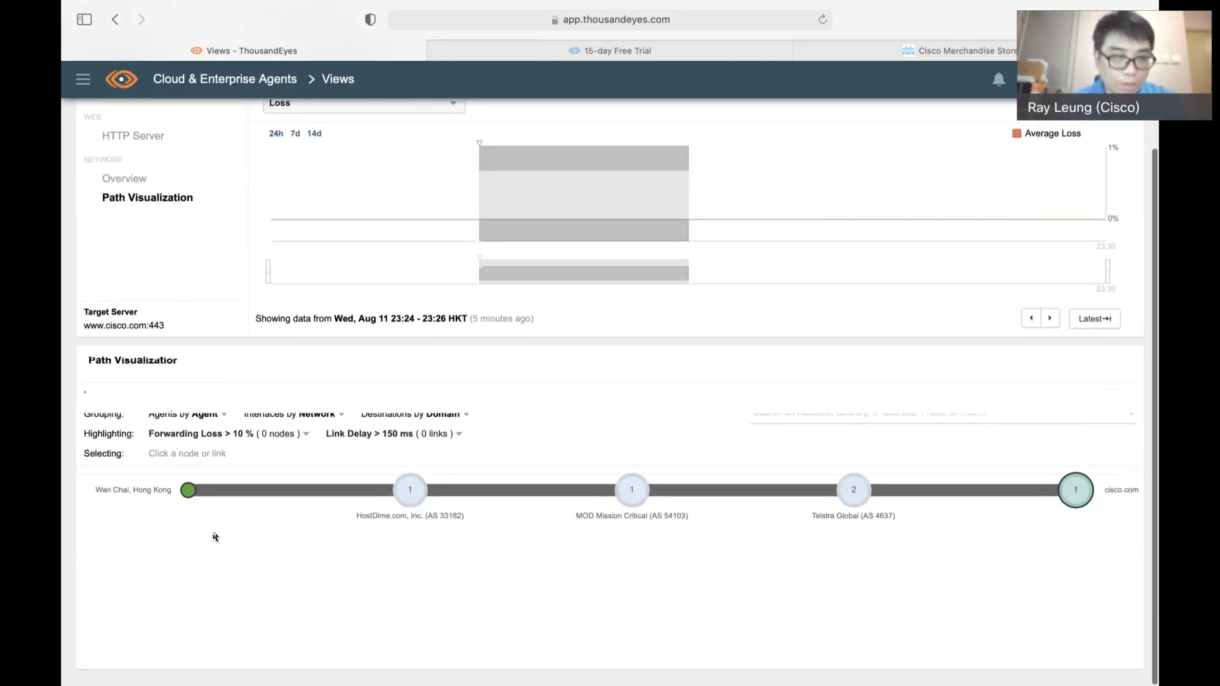
pyautogui.moveTo(188, 500)
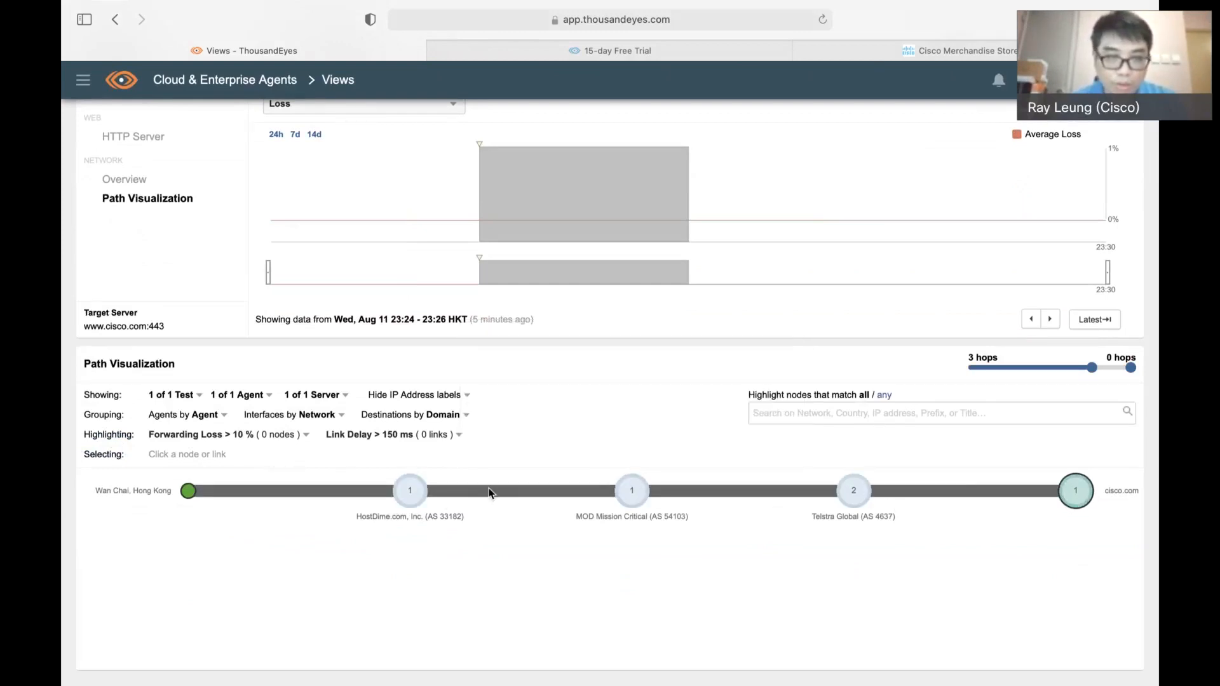
pyautogui.moveTo(402, 502)
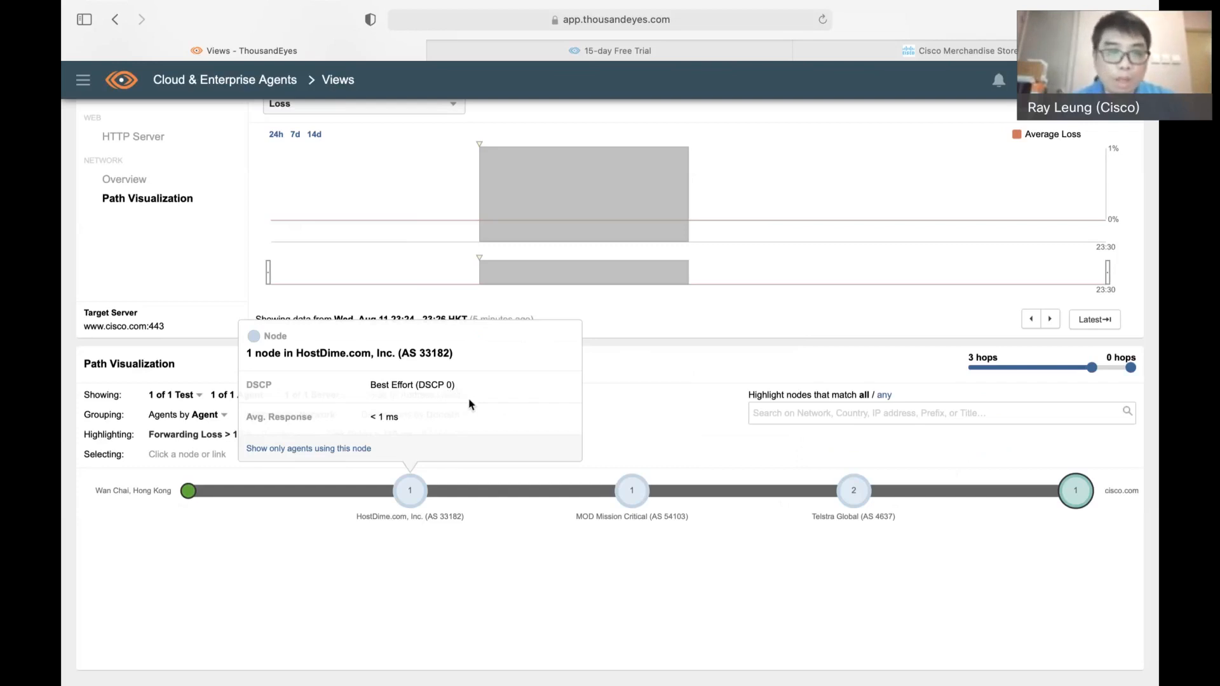
# Expand the MOD Mission Critical and Telstra Global groups in the path and inspect their individual nodes
pyautogui.click(623, 490)
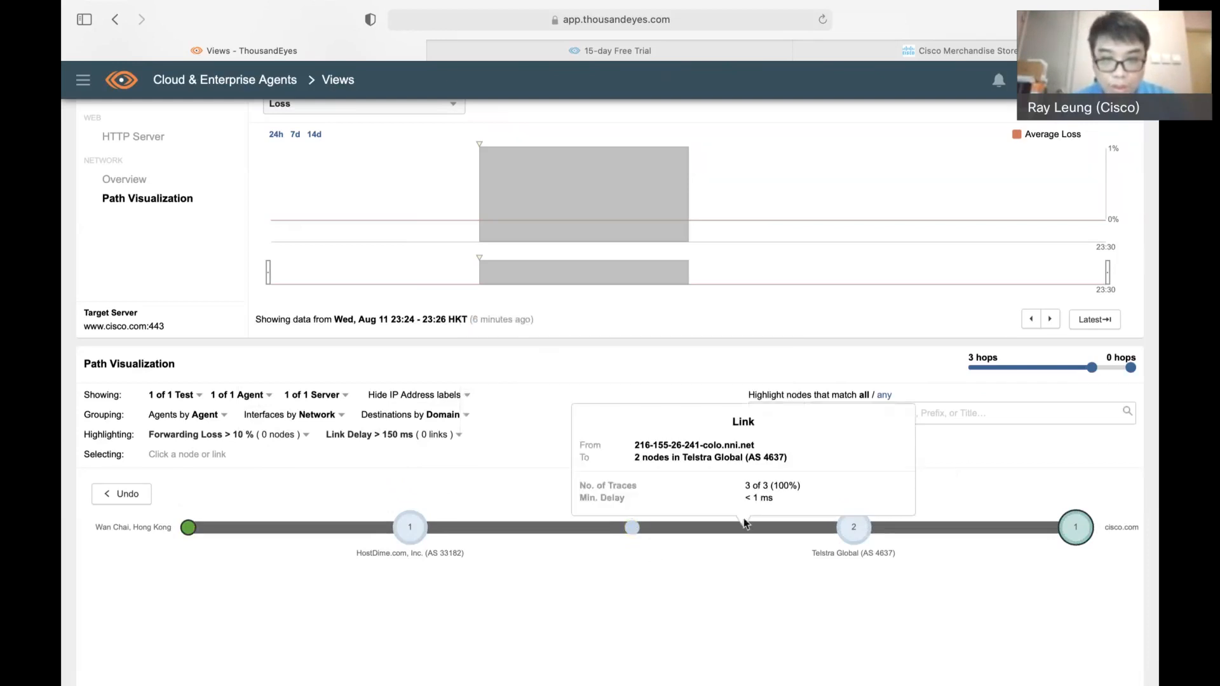
pyautogui.click(855, 527)
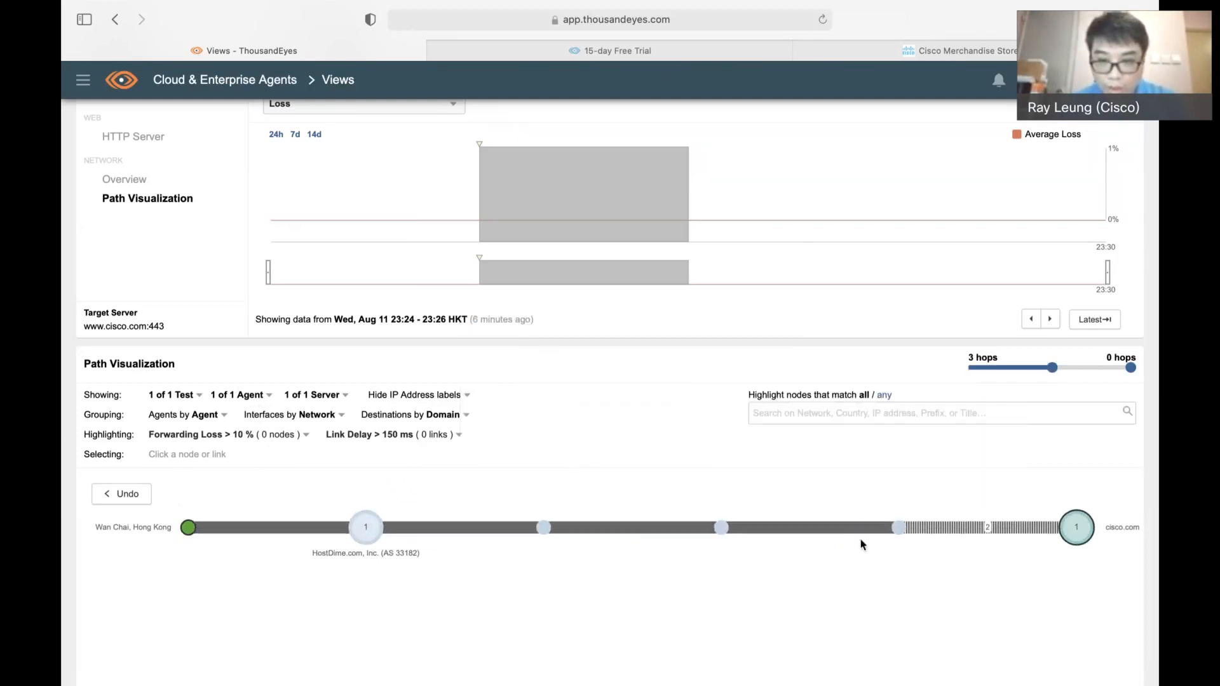
pyautogui.moveTo(901, 528)
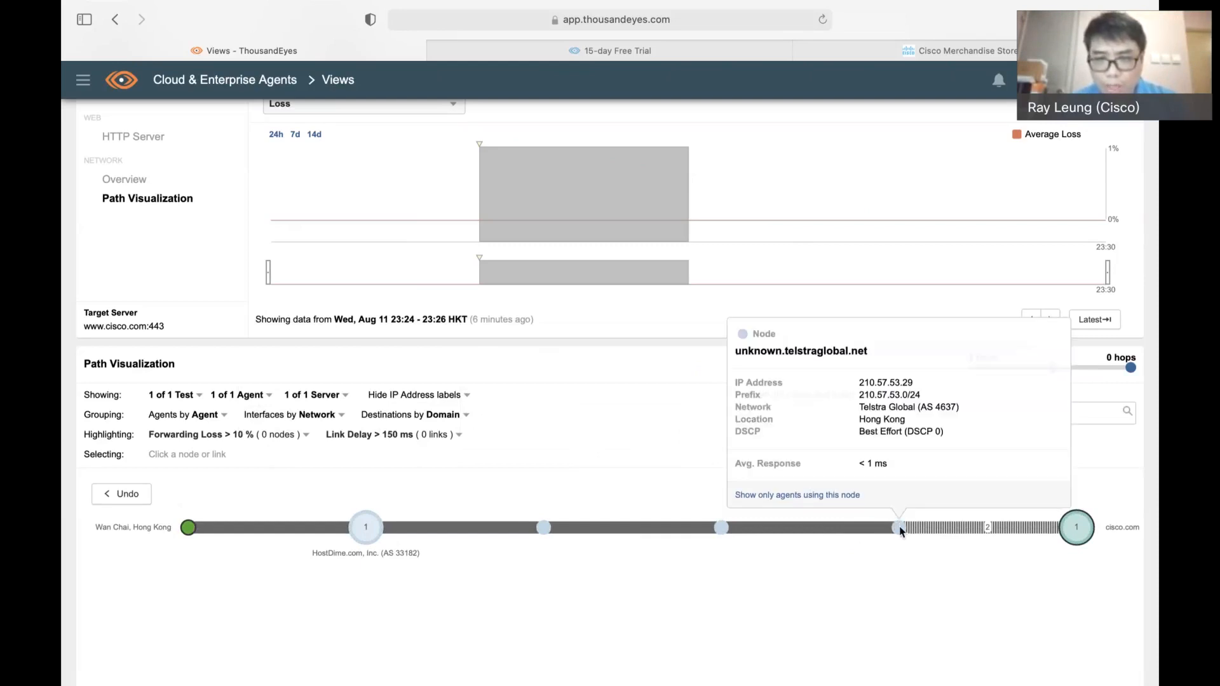
pyautogui.moveTo(723, 537)
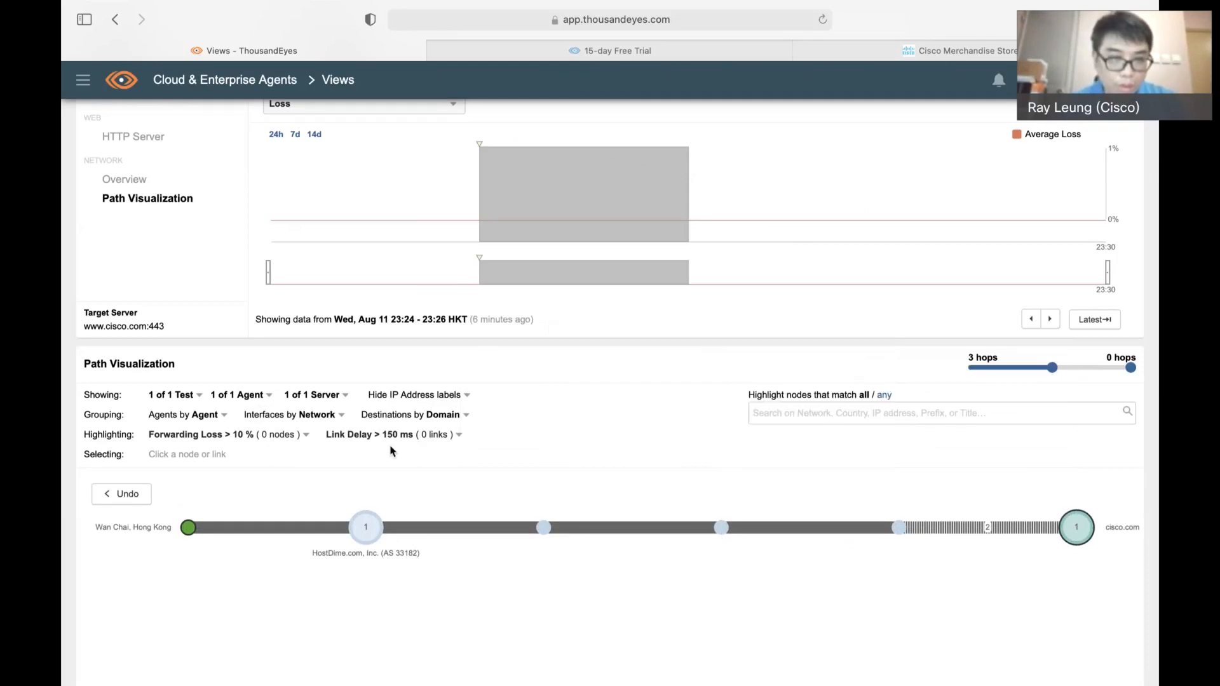
# Group the path's interfaces by IP Address and inspect the details of the individual links and nodes
pyautogui.click(315, 416)
pyautogui.click(293, 466)
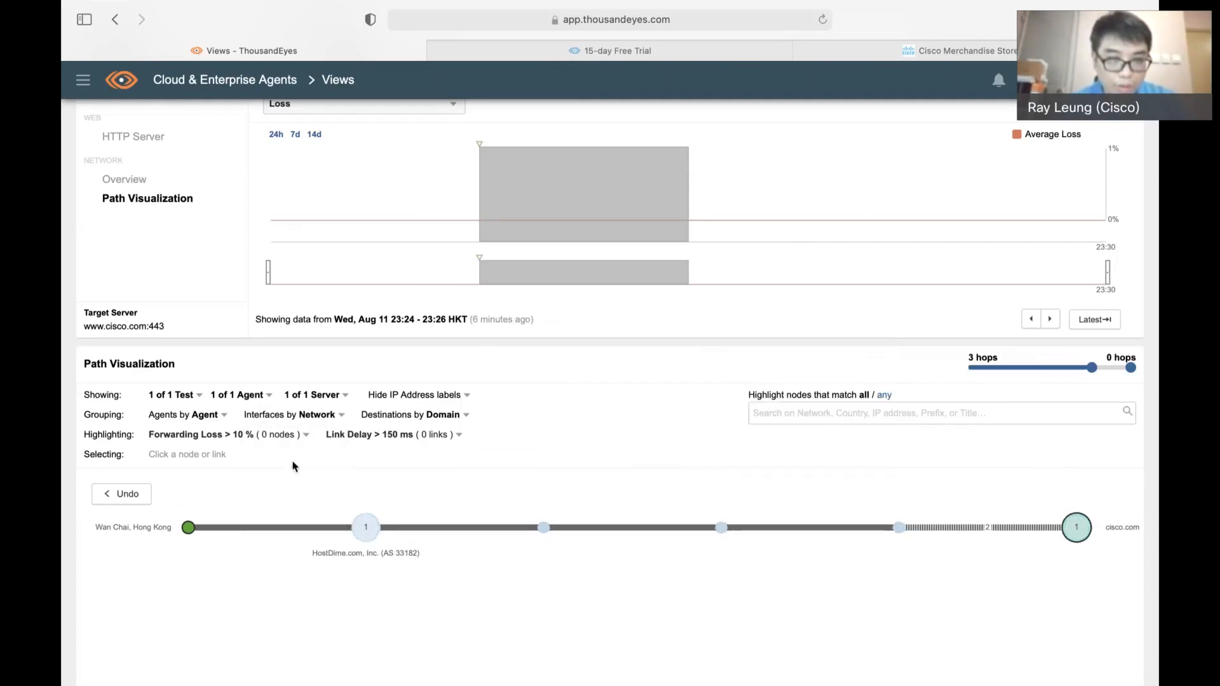
pyautogui.click(315, 414)
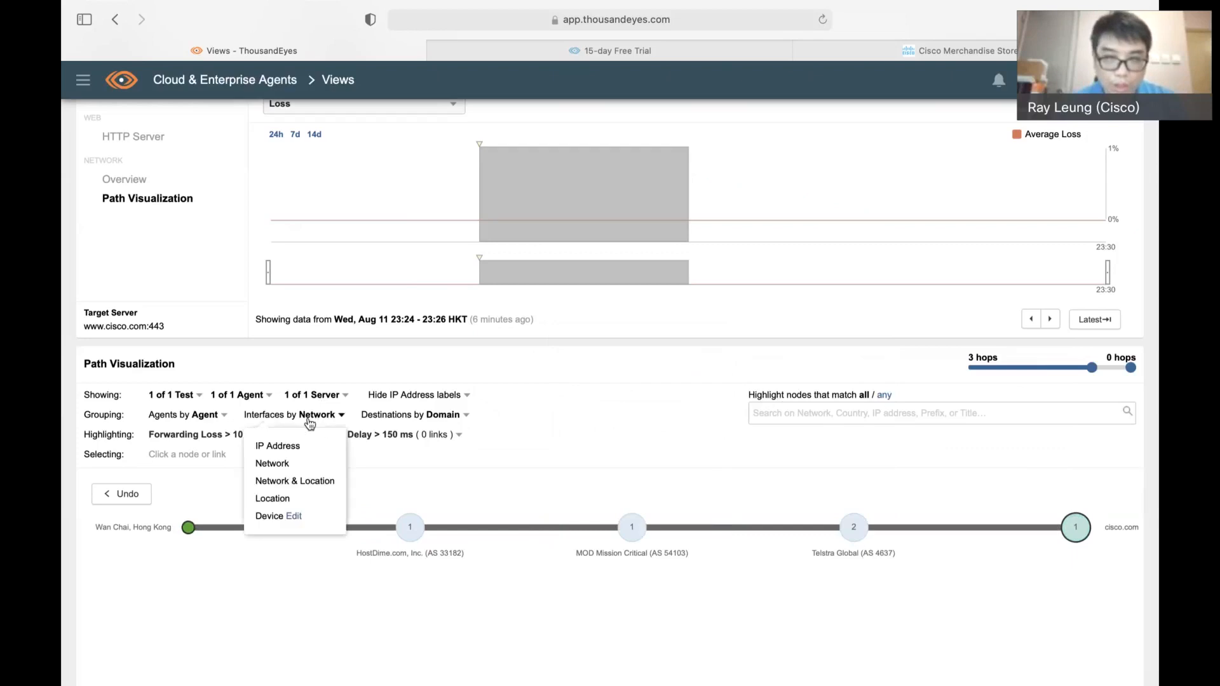
pyautogui.click(299, 442)
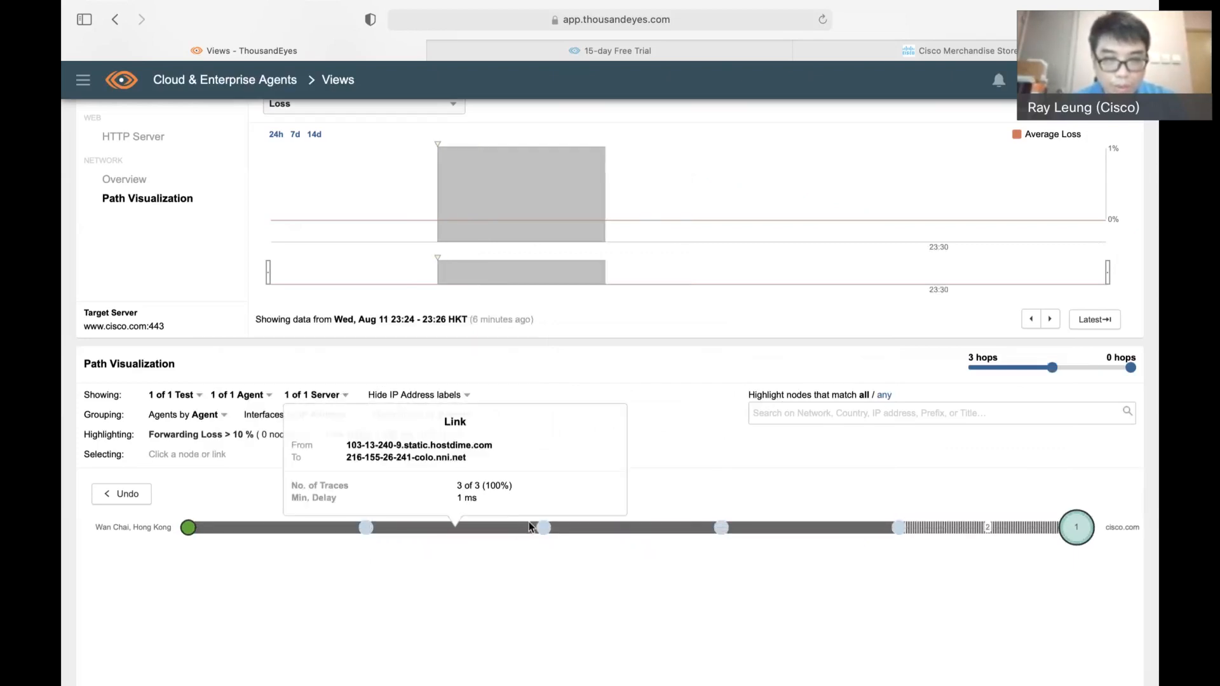
pyautogui.moveTo(544, 530)
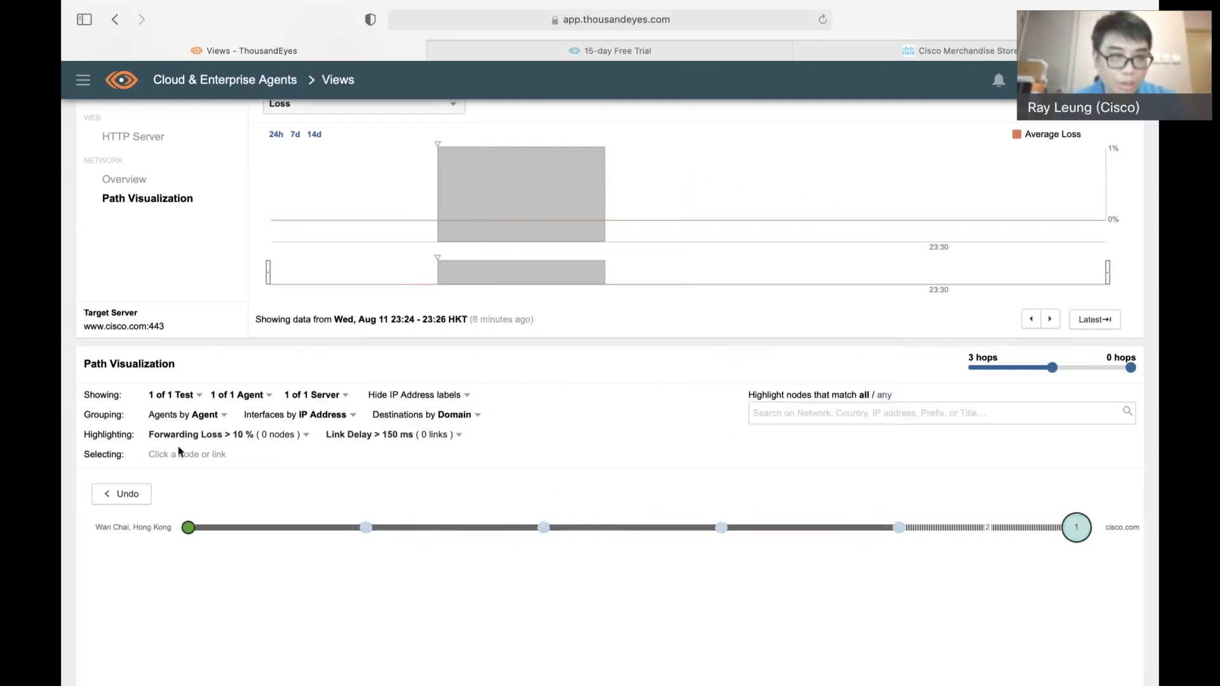
# Switch the current test in Views to Cisco Page Load
pyautogui.scroll(3, 187, 458)
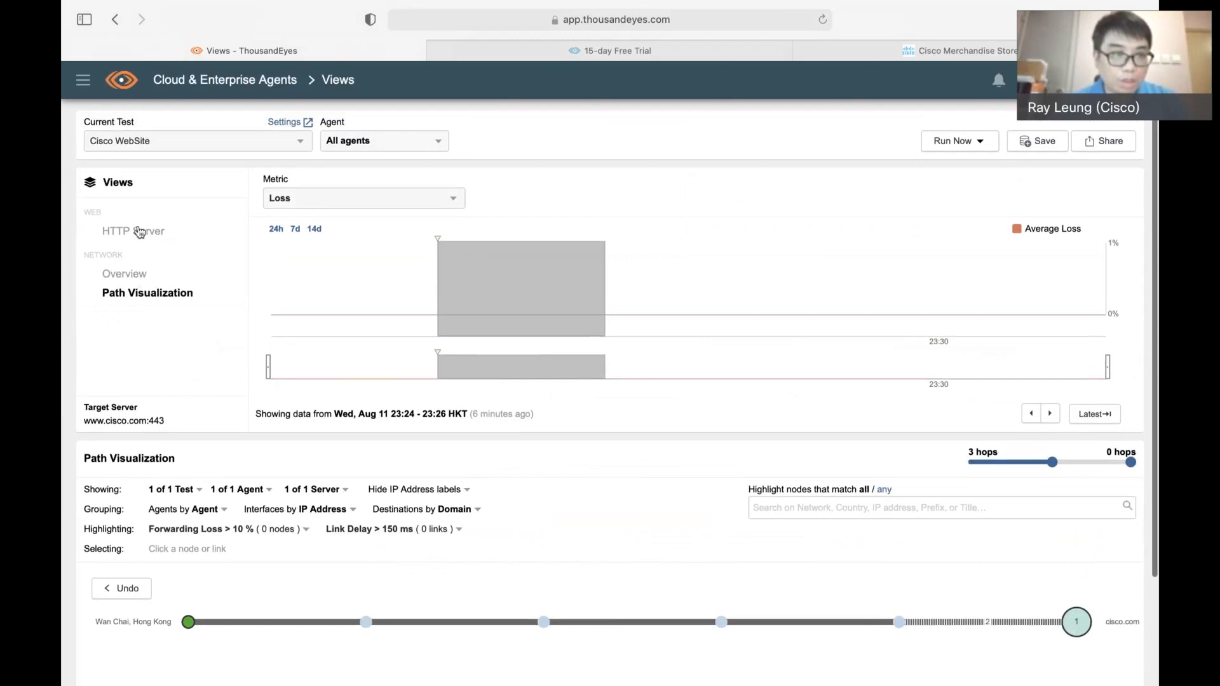
pyautogui.scroll(1, 143, 235)
pyautogui.click(181, 152)
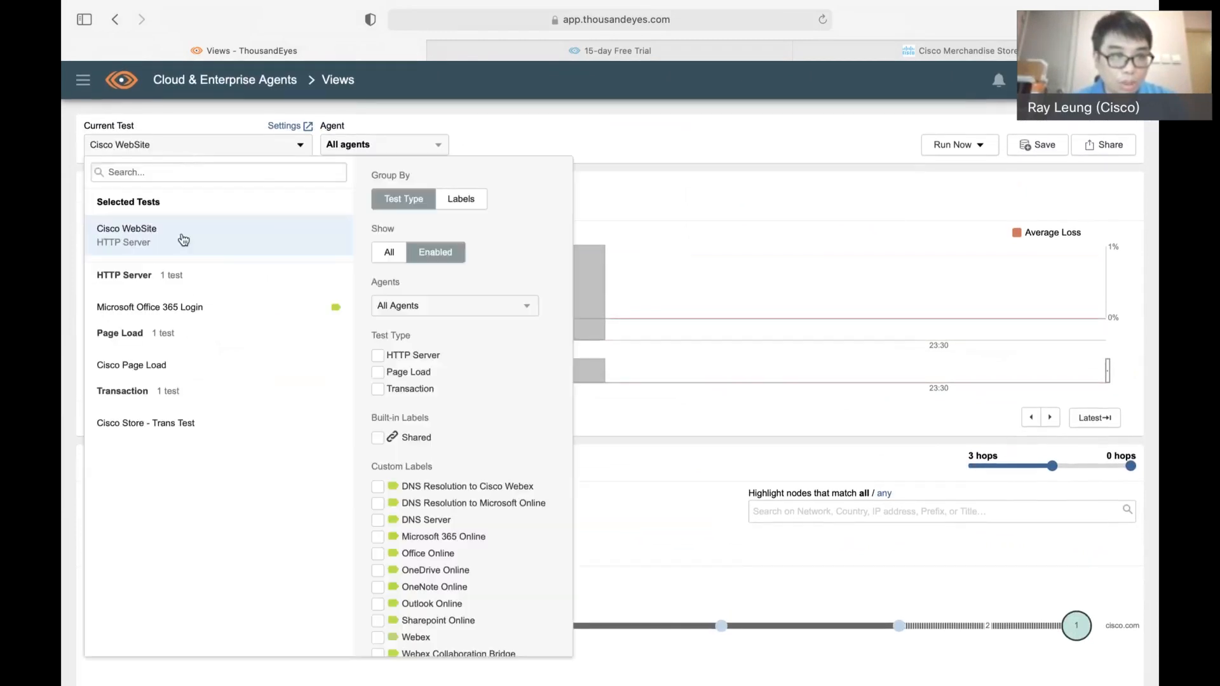
pyautogui.click(164, 368)
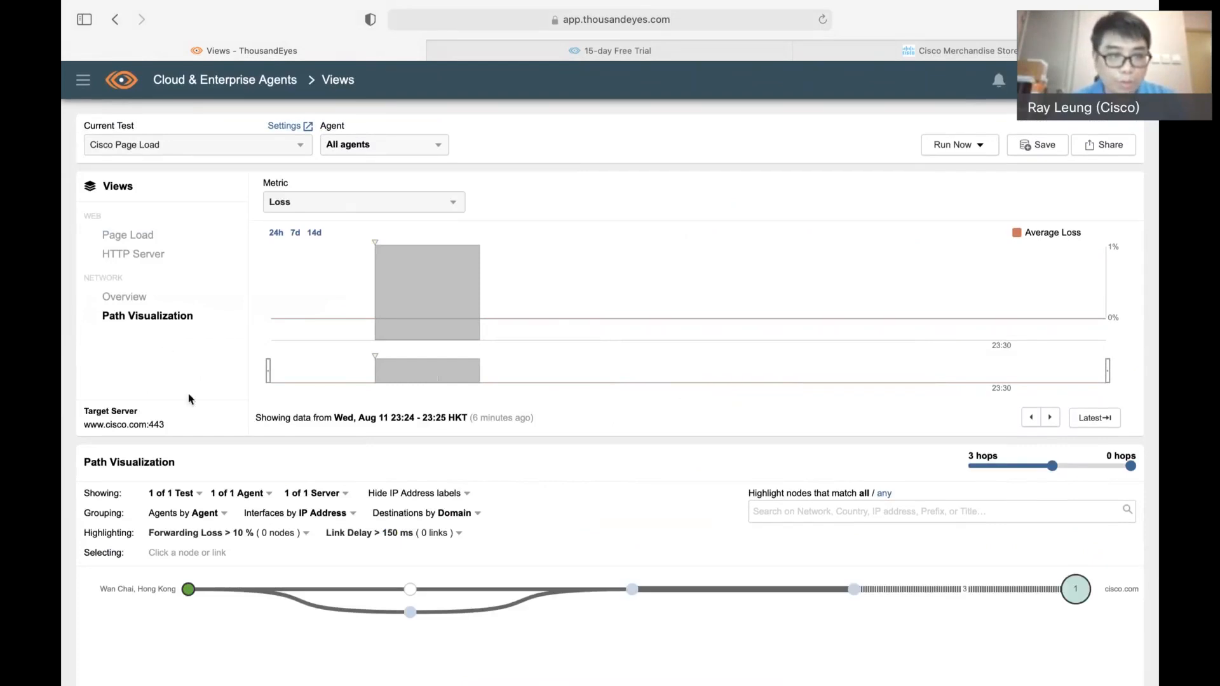
# Review the network Overview of the Cisco Page Load test and examine its Path Visualization to cisco.com
pyautogui.click(139, 301)
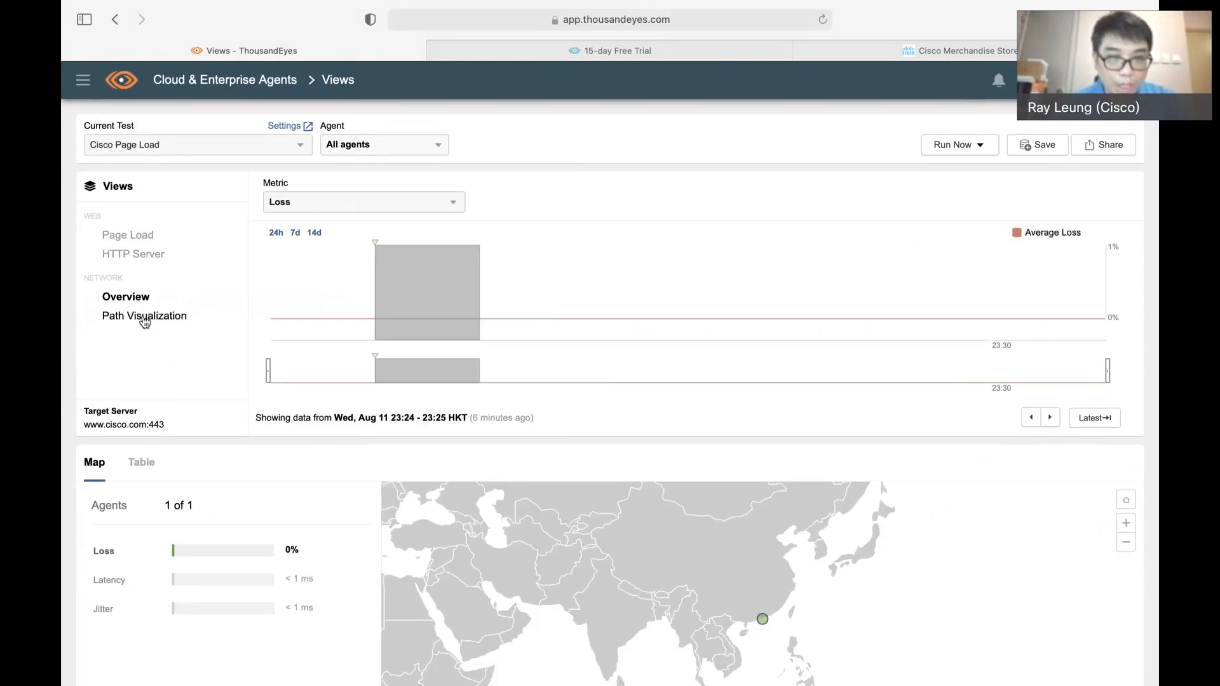
pyautogui.click(145, 318)
pyautogui.scroll(-2, 591, 478)
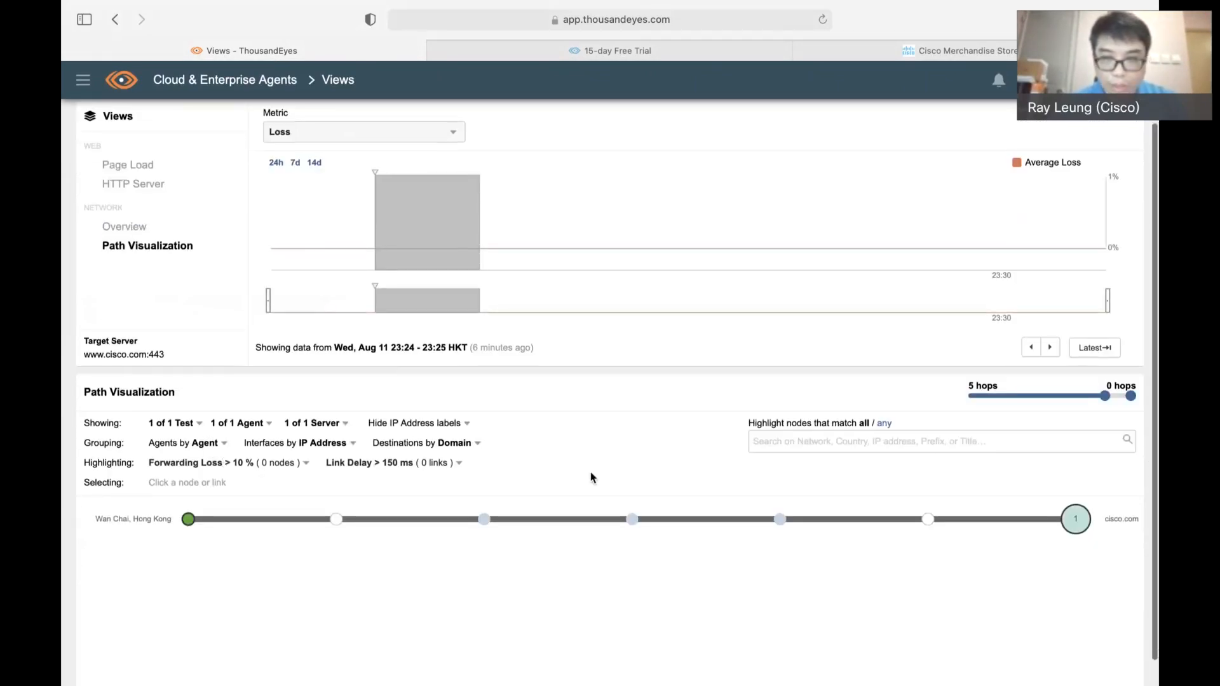
pyautogui.scroll(1, 436, 480)
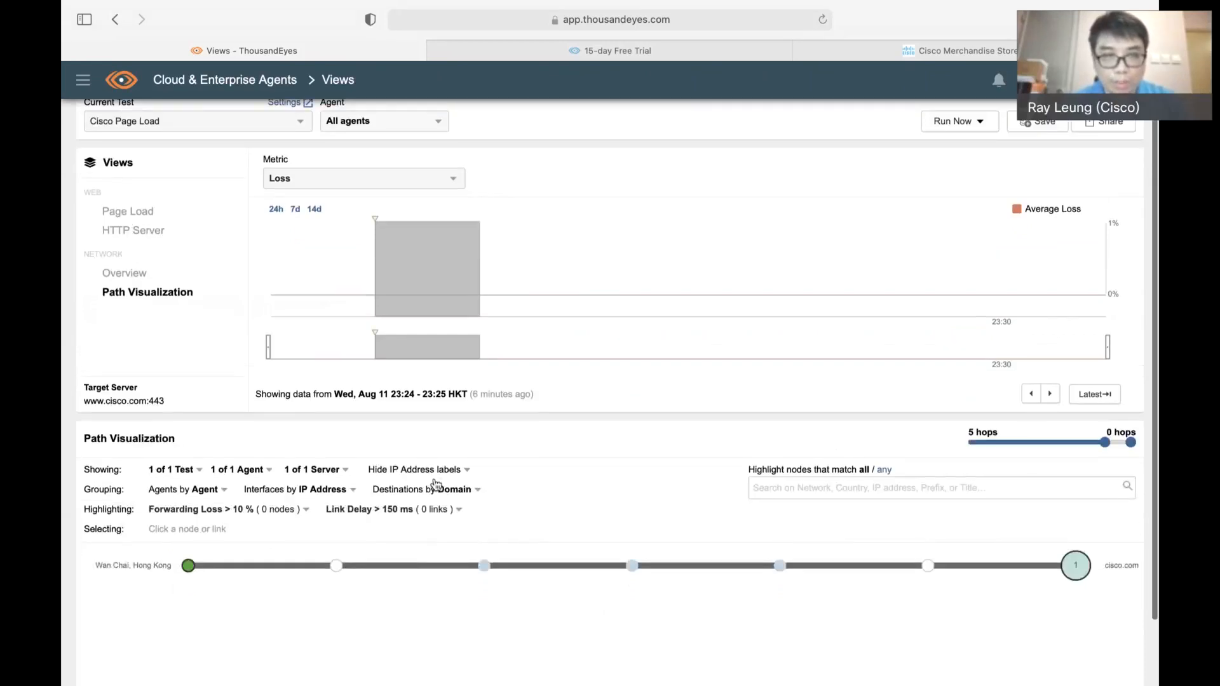
pyautogui.scroll(1, 436, 484)
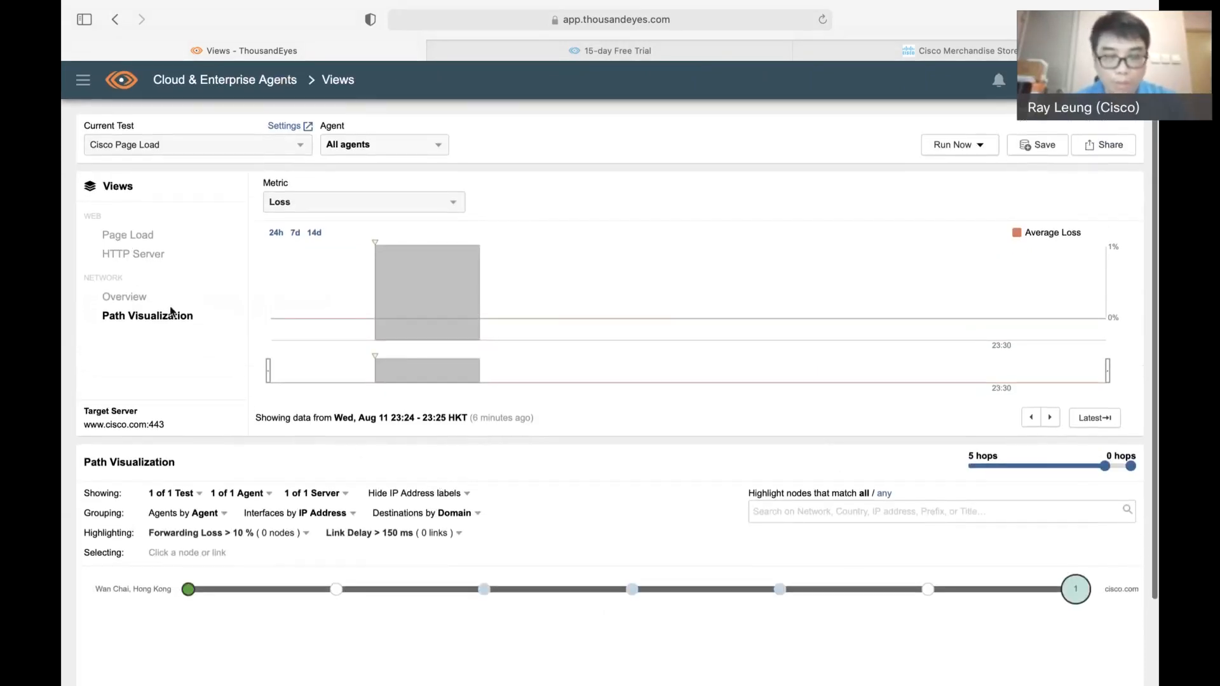
# Select the 23:26–23:27 peak in the Page Load view's timeline and open the HTTP Server view for that interval
pyautogui.click(129, 236)
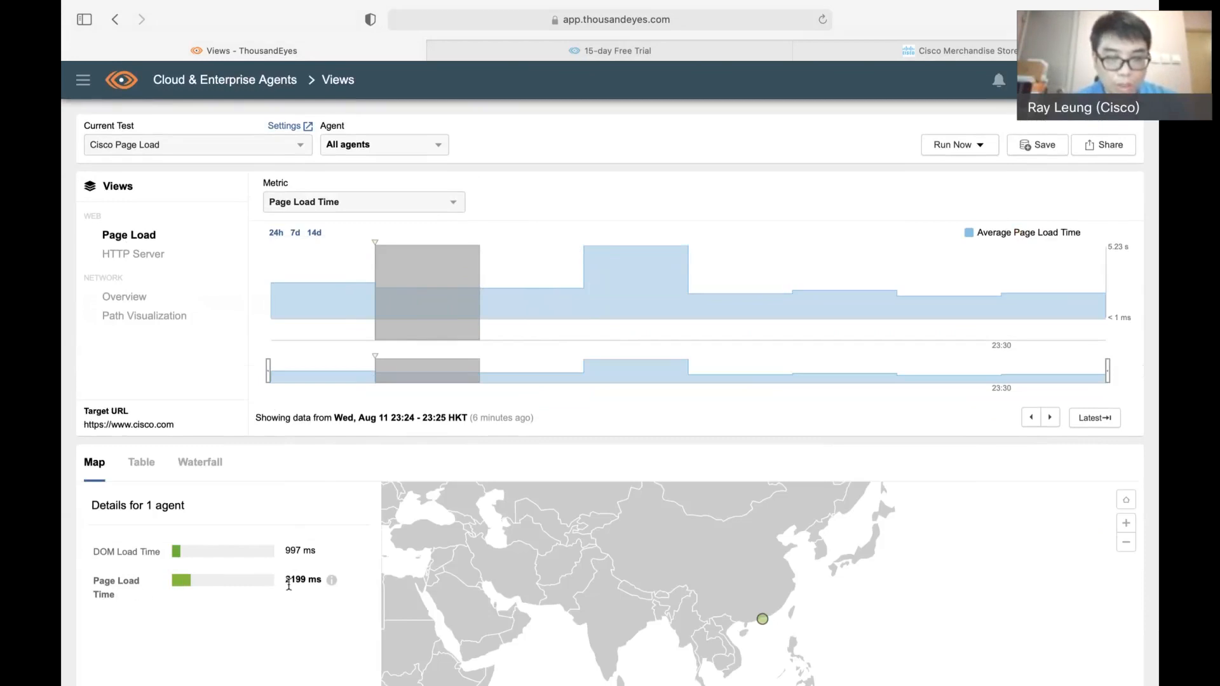
pyautogui.click(616, 291)
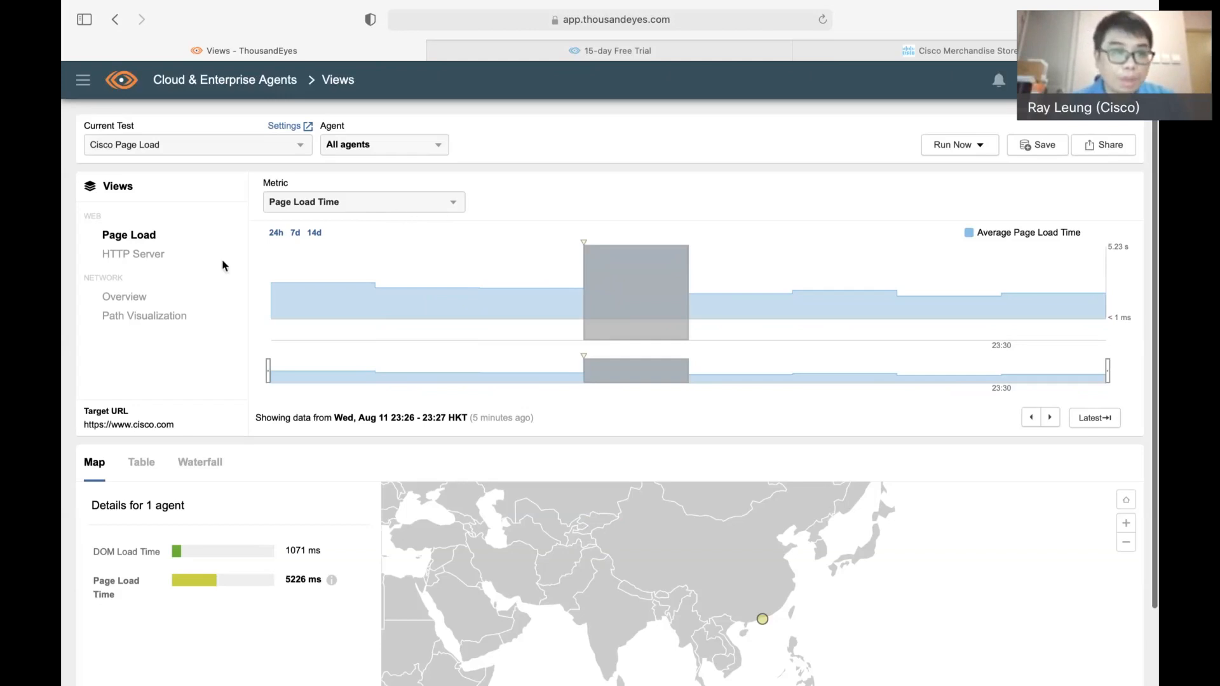
pyautogui.click(157, 257)
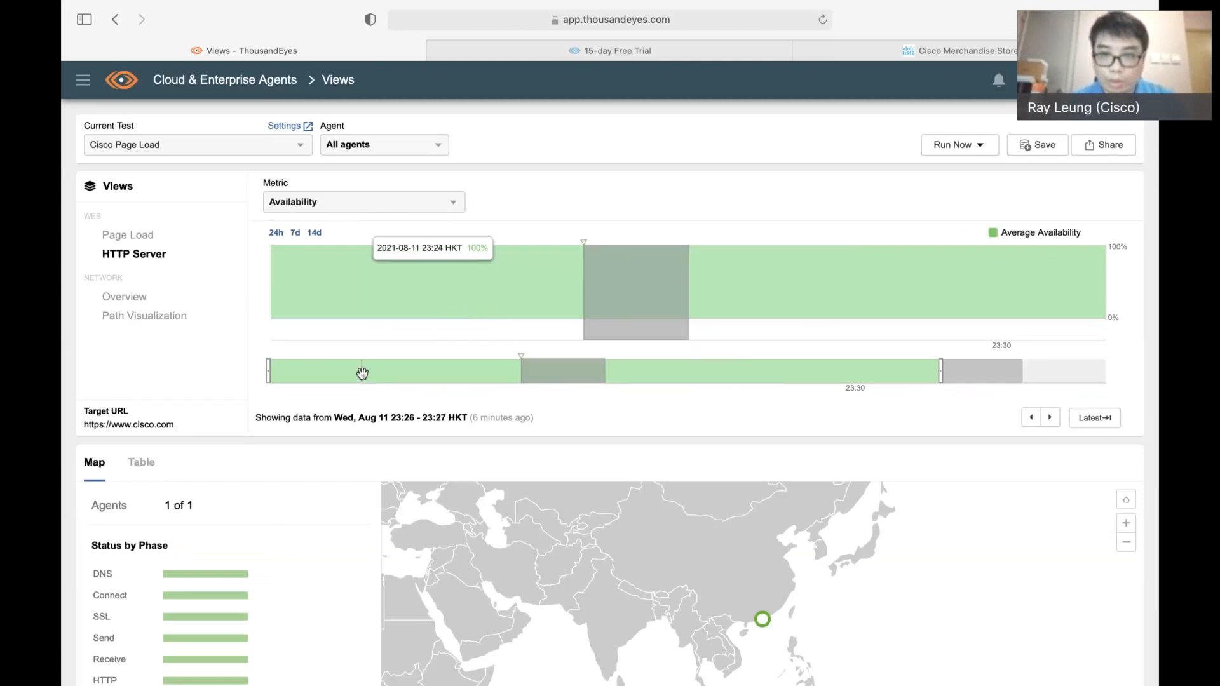
# Check which metrics the Cisco Page Load test's network Overview offers and open the Path Visualization for the selected interval
pyautogui.click(168, 601)
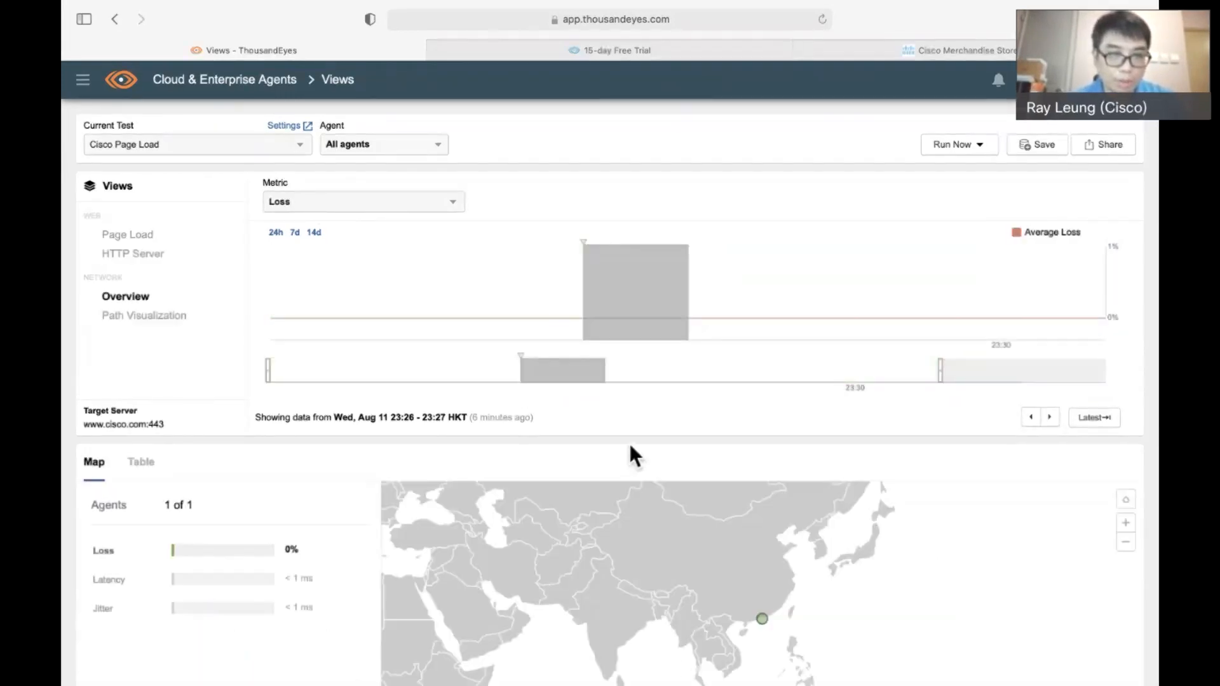
pyautogui.click(351, 202)
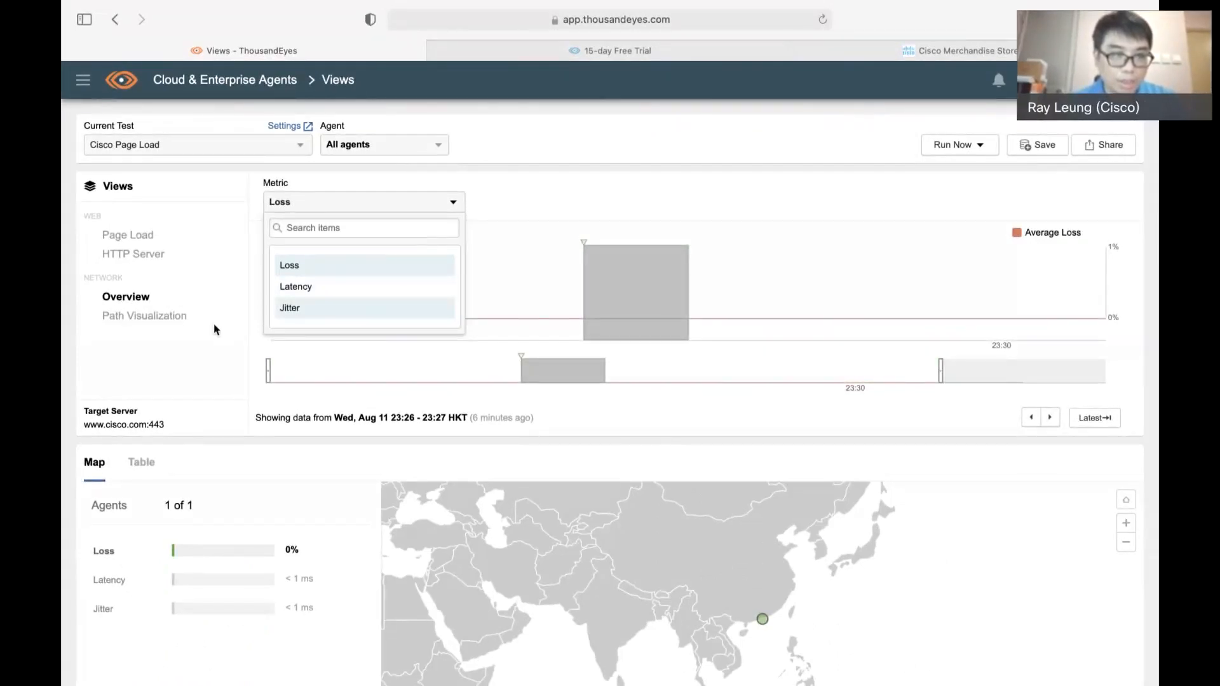
pyautogui.click(160, 317)
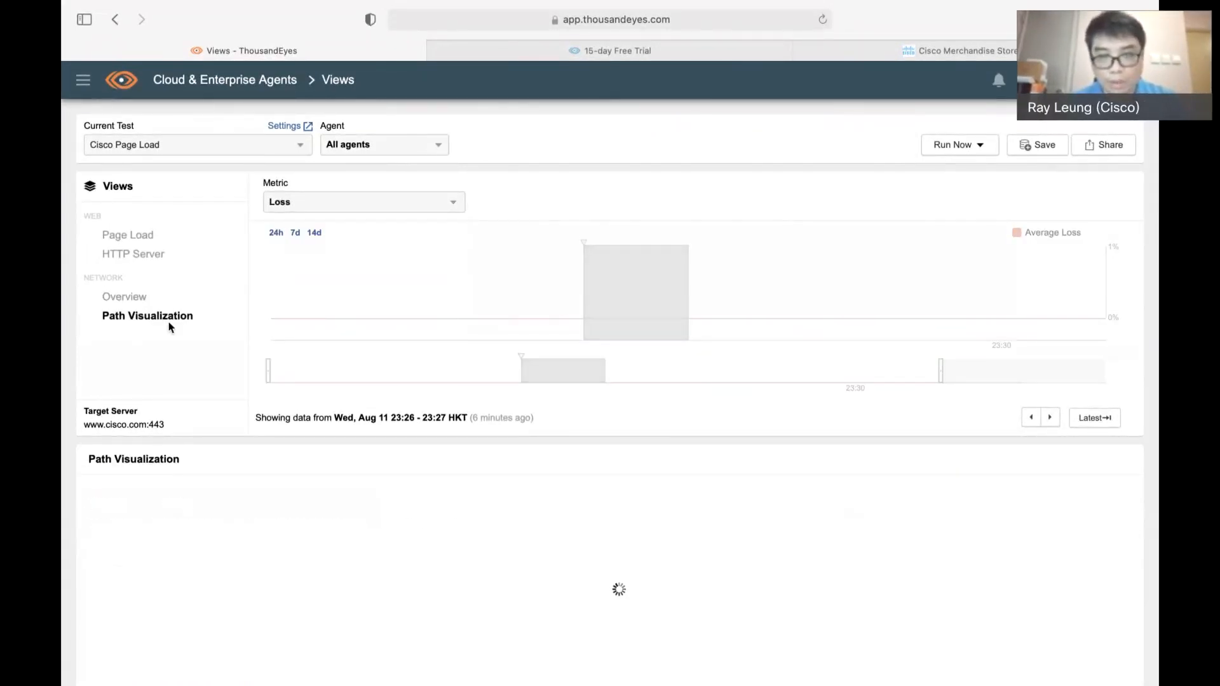
# Switch to the Cisco Store - Trans Test and examine its Transactions view, including the transaction time timeline and agent map
pyautogui.click(235, 149)
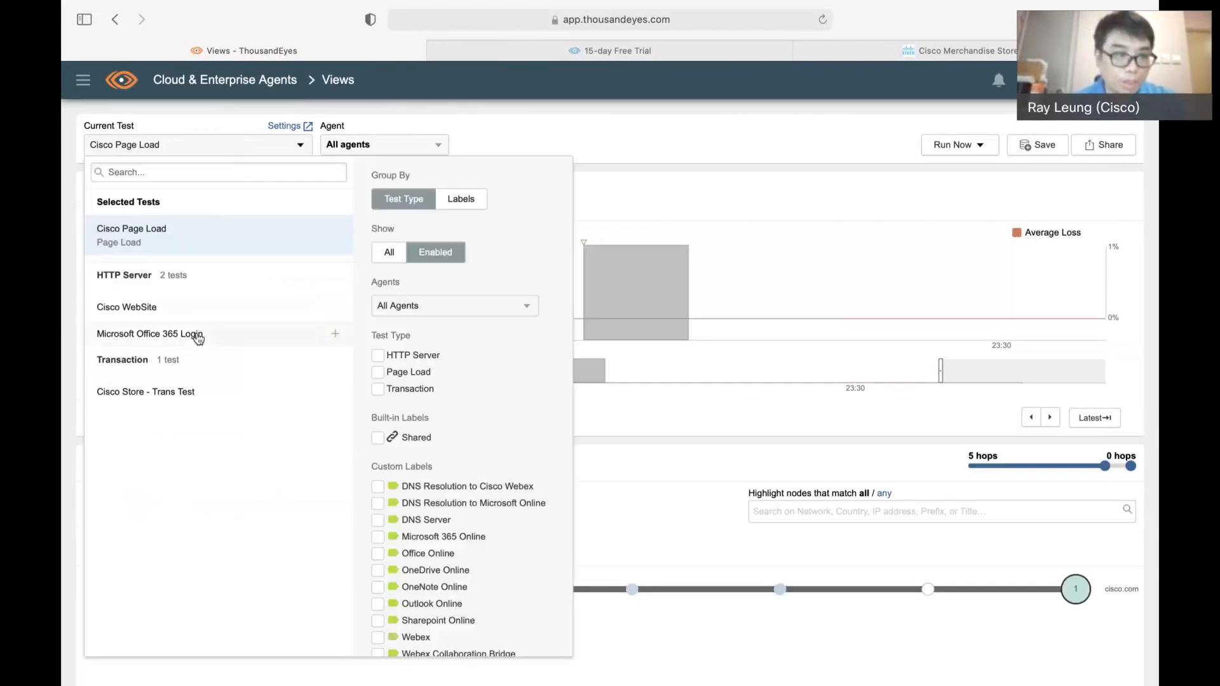
pyautogui.click(186, 394)
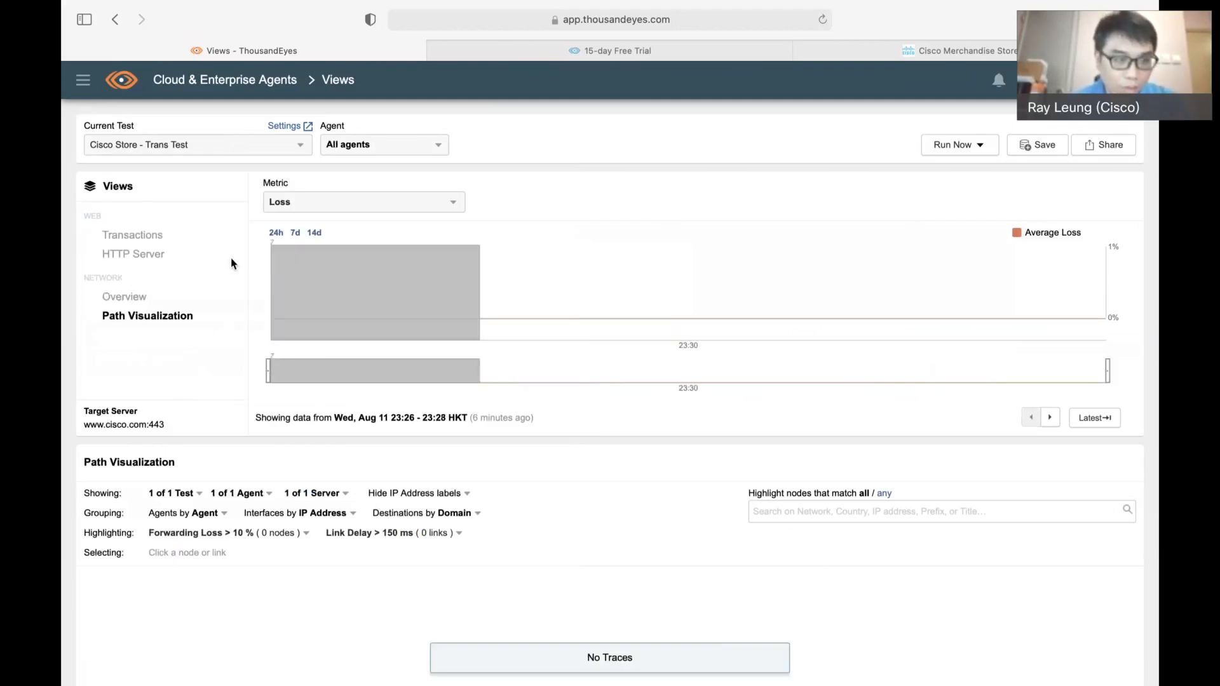
pyautogui.scroll(-2, 218, 327)
pyautogui.click(146, 224)
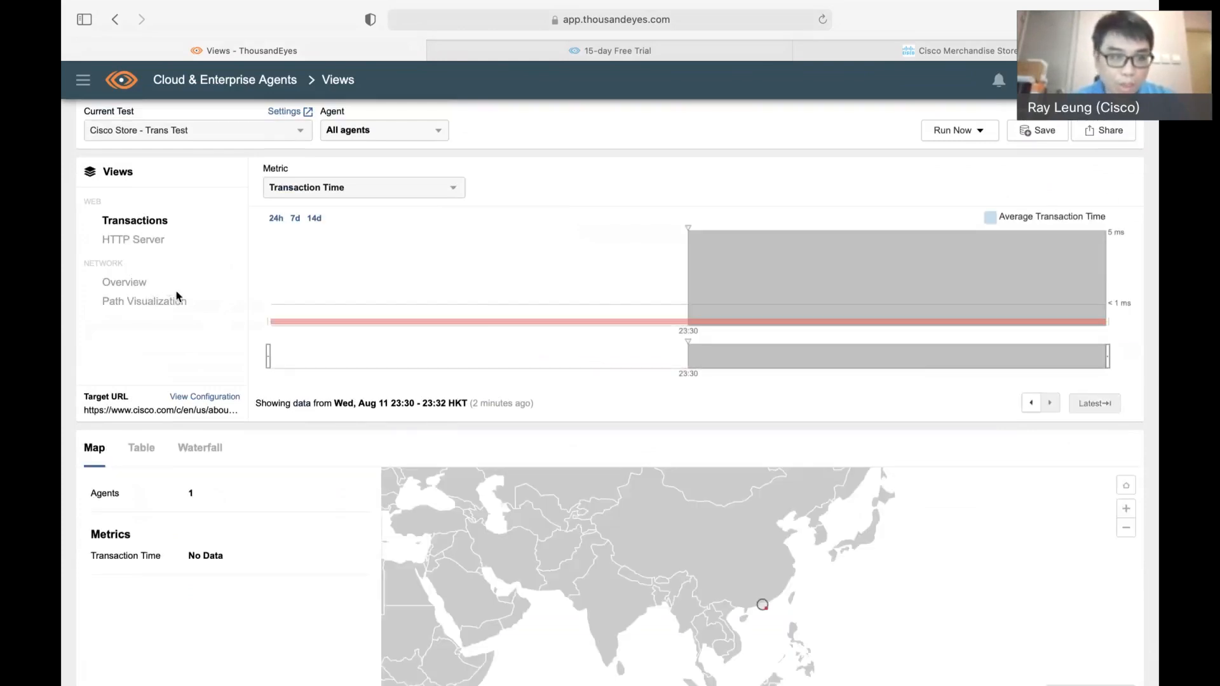
pyautogui.scroll(-2, 196, 321)
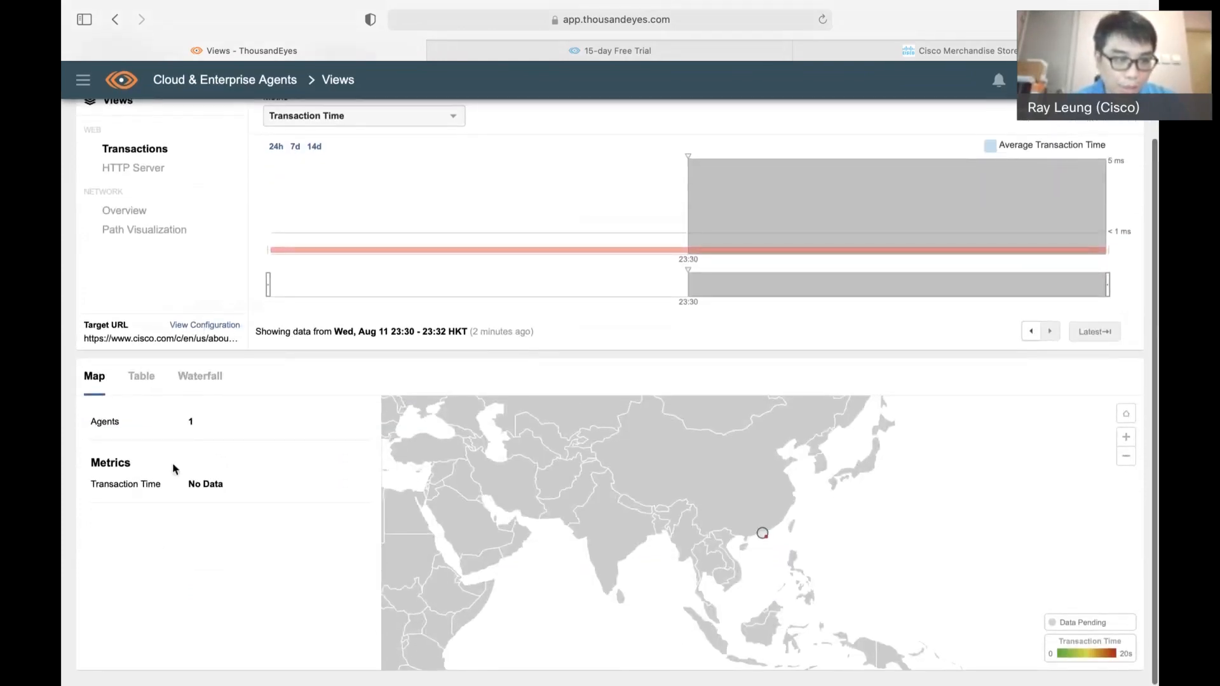
pyautogui.scroll(2, 293, 321)
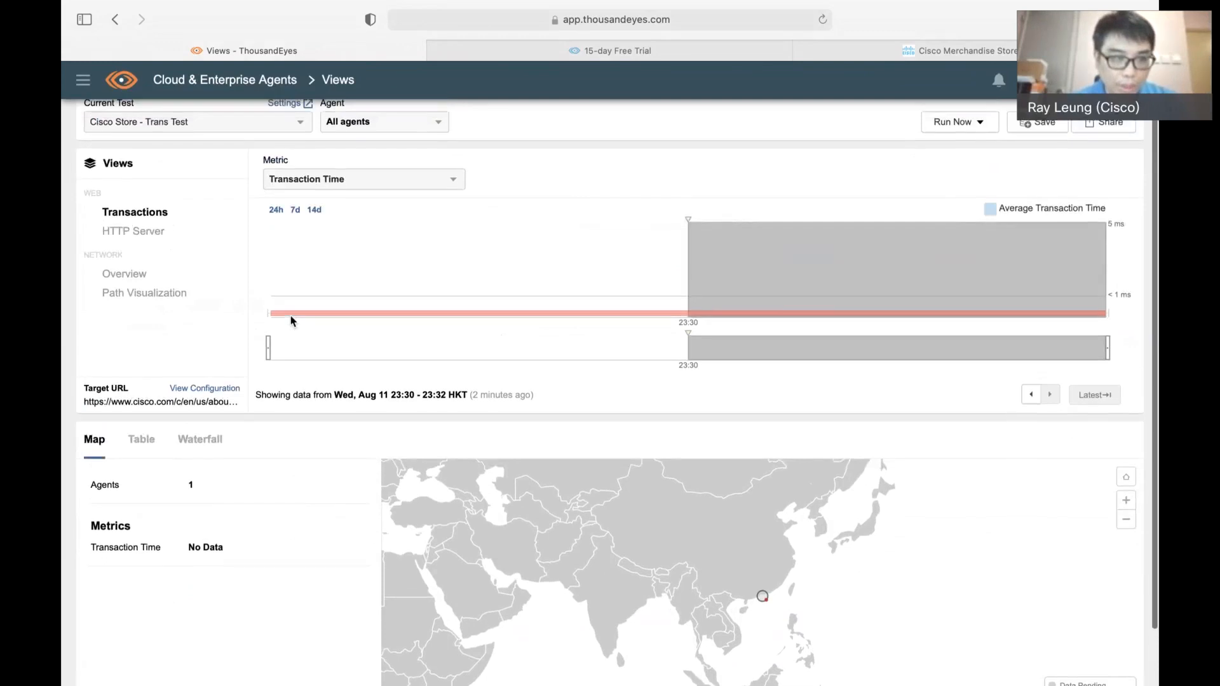
# Show the Cisco Store transaction results as a table and select the Wan Chai, Hong Kong agent's row to check its errors
pyautogui.click(141, 439)
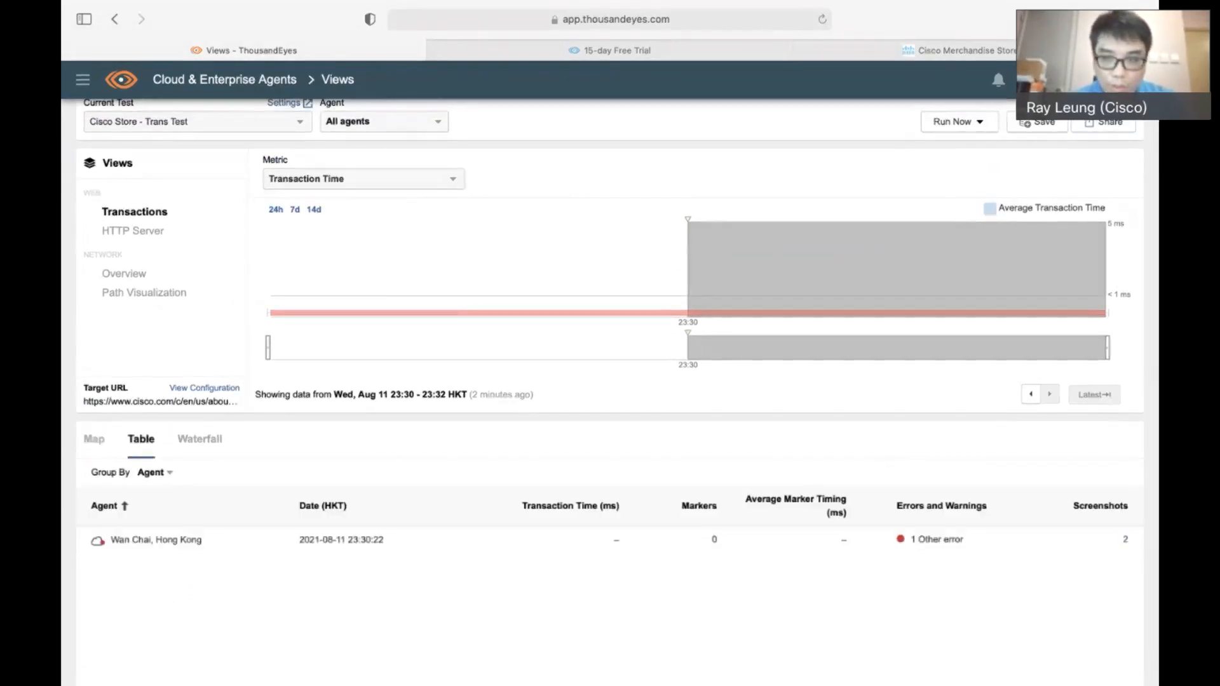
pyautogui.scroll(-1, 611, 377)
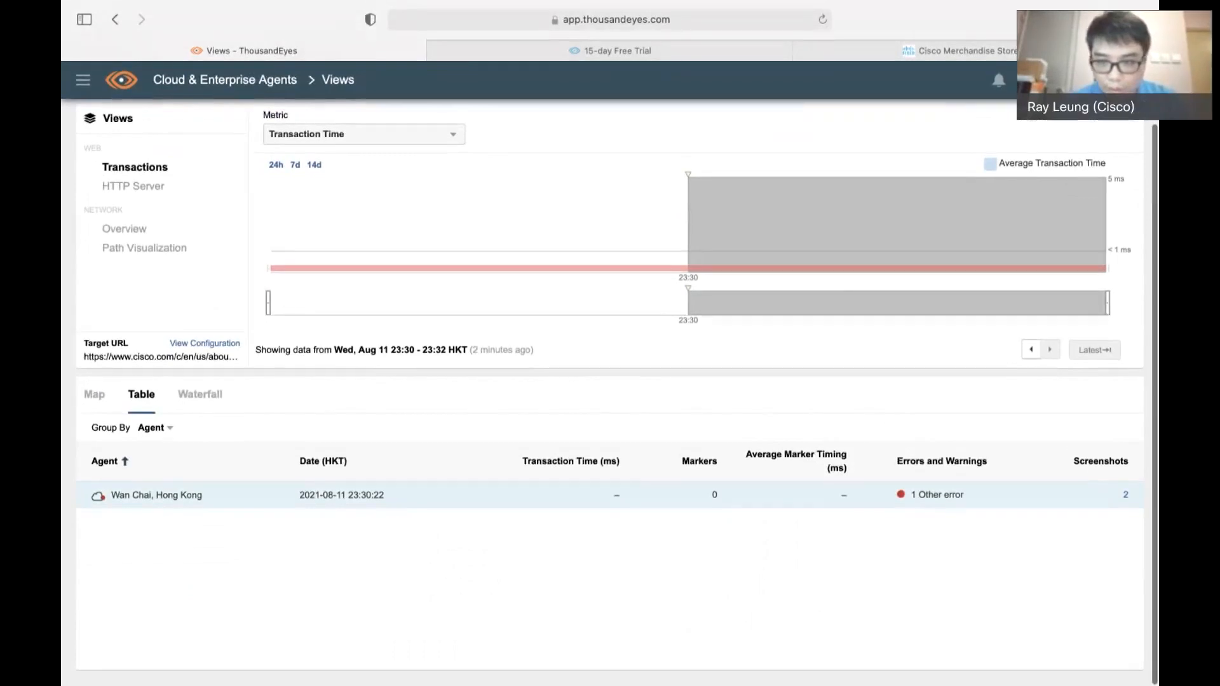
pyautogui.click(903, 498)
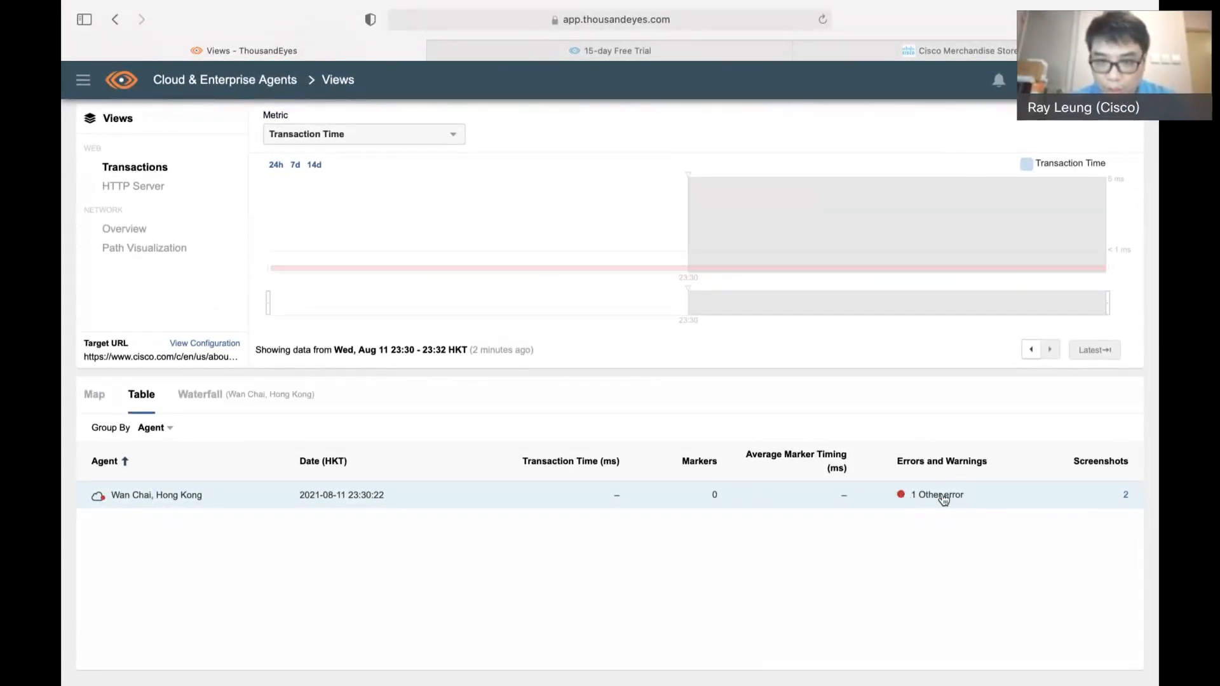
# Examine the page screenshots captured by the Wan Chai, Hong Kong agent, close them and return to the transaction timeline
pyautogui.click(1128, 498)
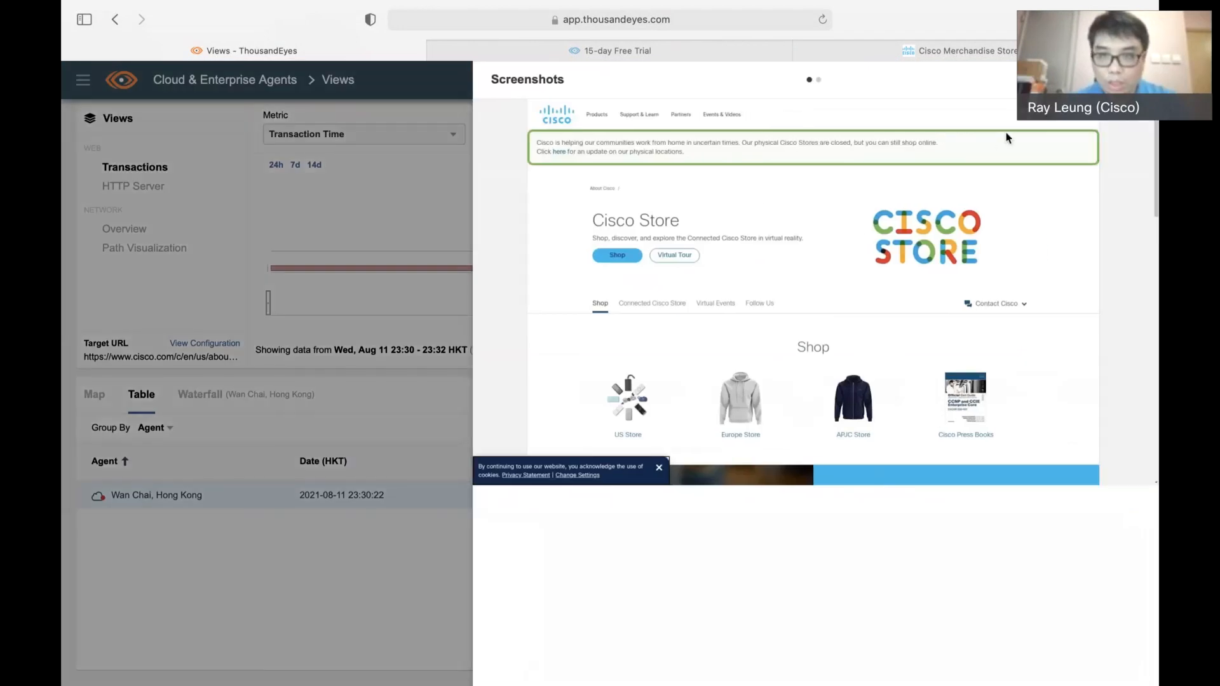
pyautogui.press('Right')
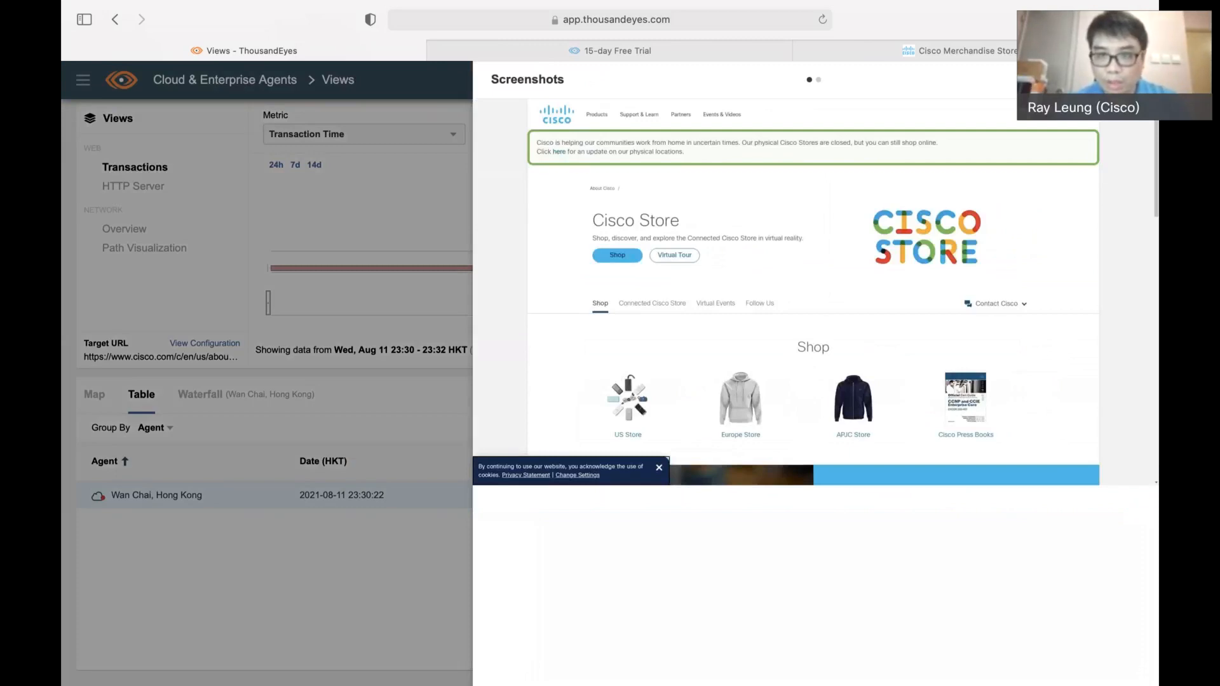
pyautogui.click(1136, 80)
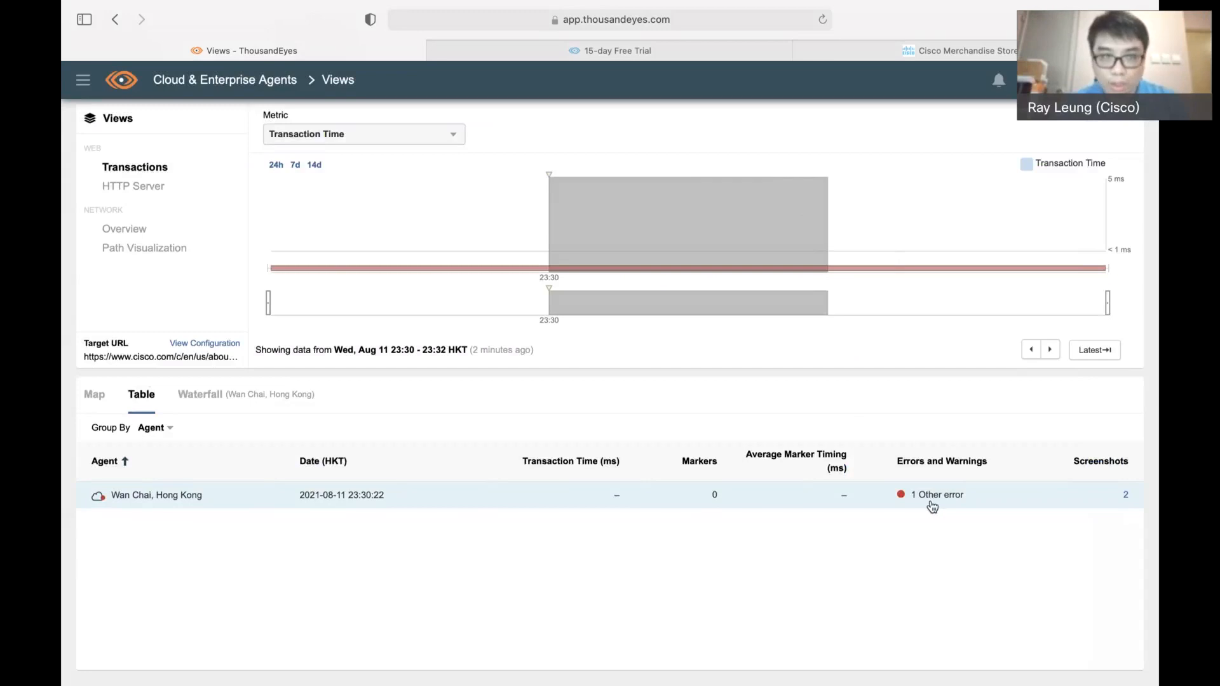
pyautogui.scroll(2, 928, 427)
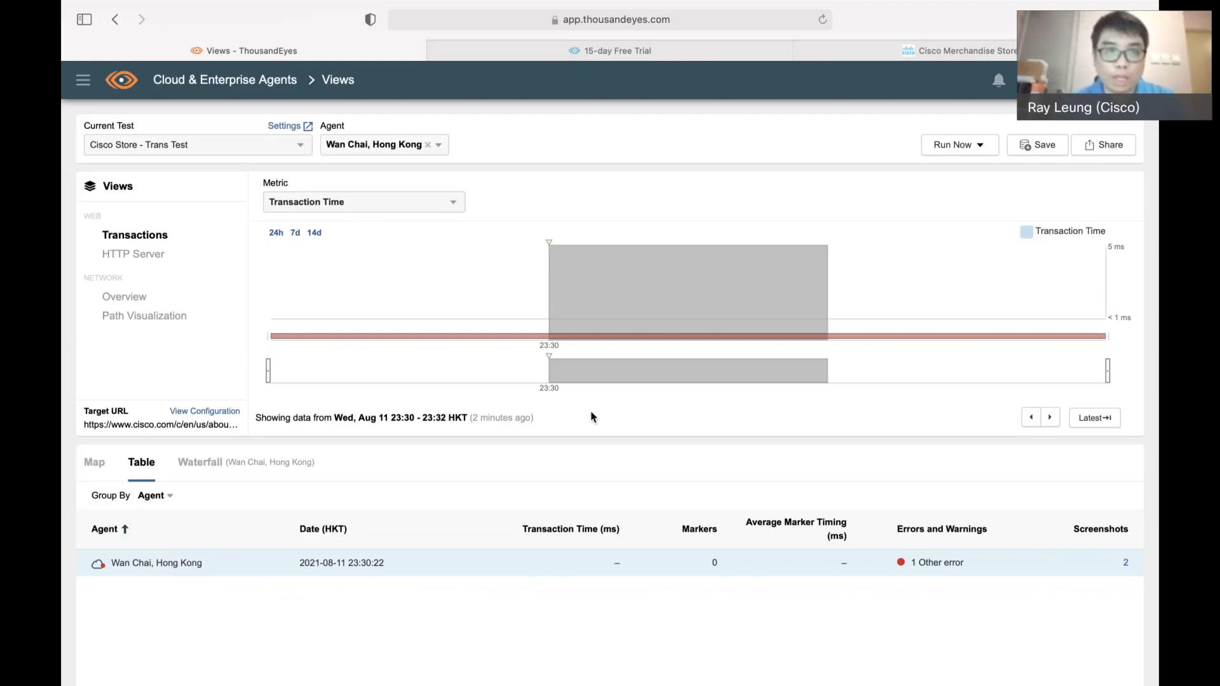
pyautogui.moveTo(194, 29)
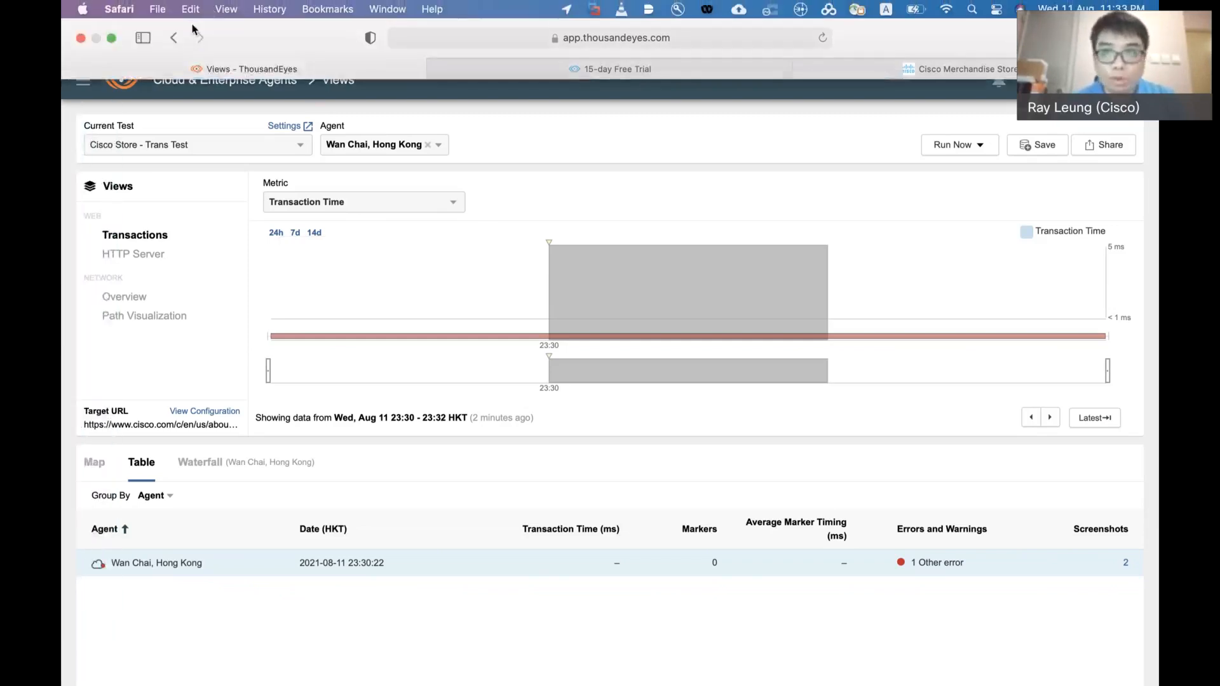